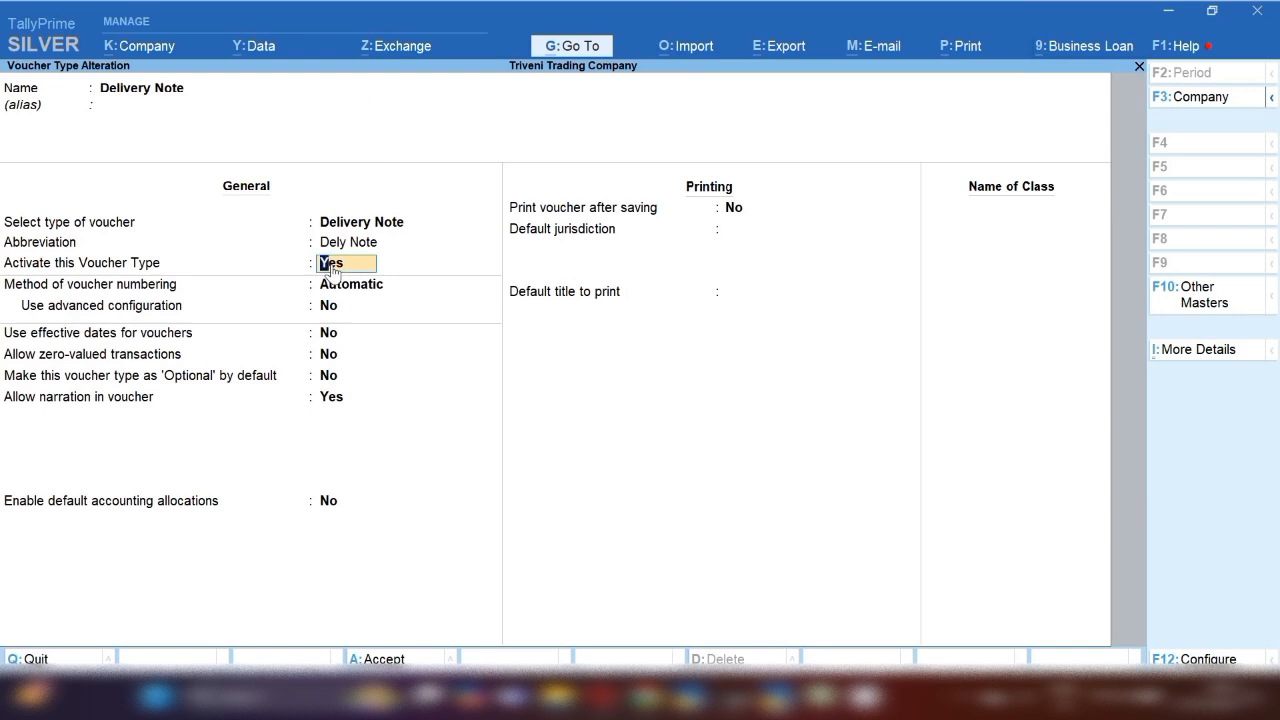
Leave the Delivery Note voucher type alteration without saving and return to the Gateway of Tally
key(BackSpace)
key(Escape)
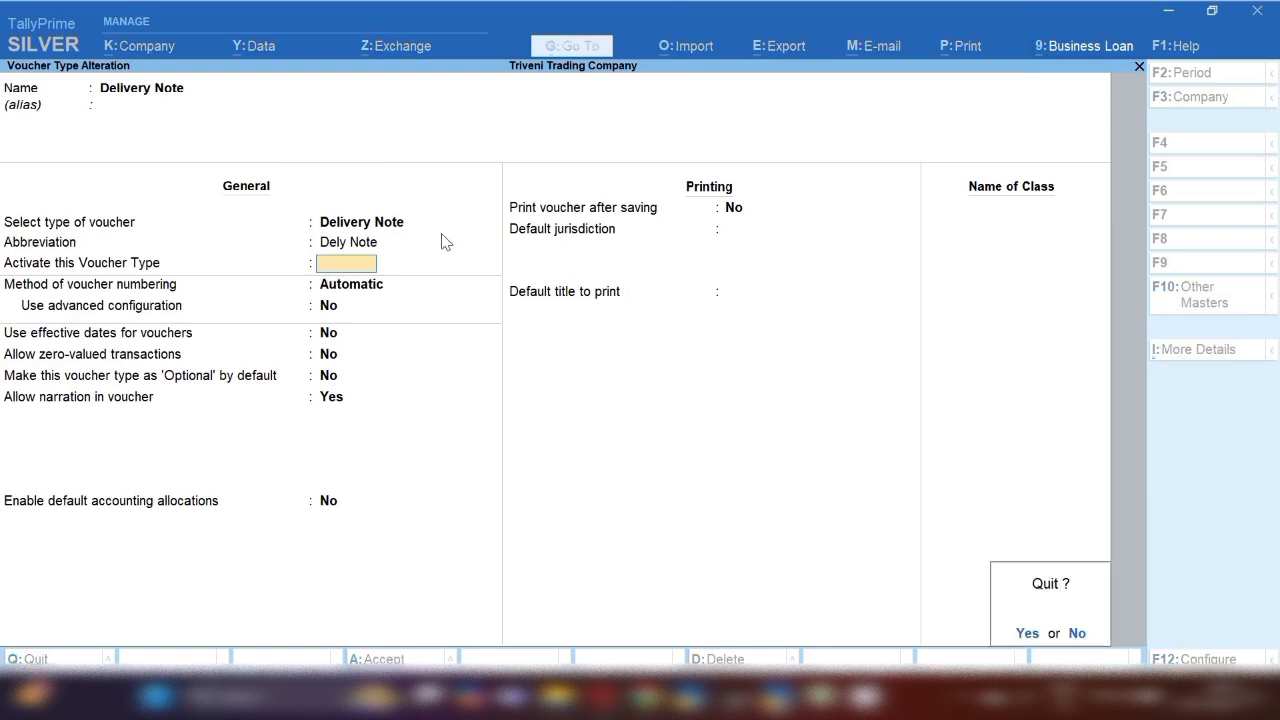
key(y)
key(Escape)
key(Escape)
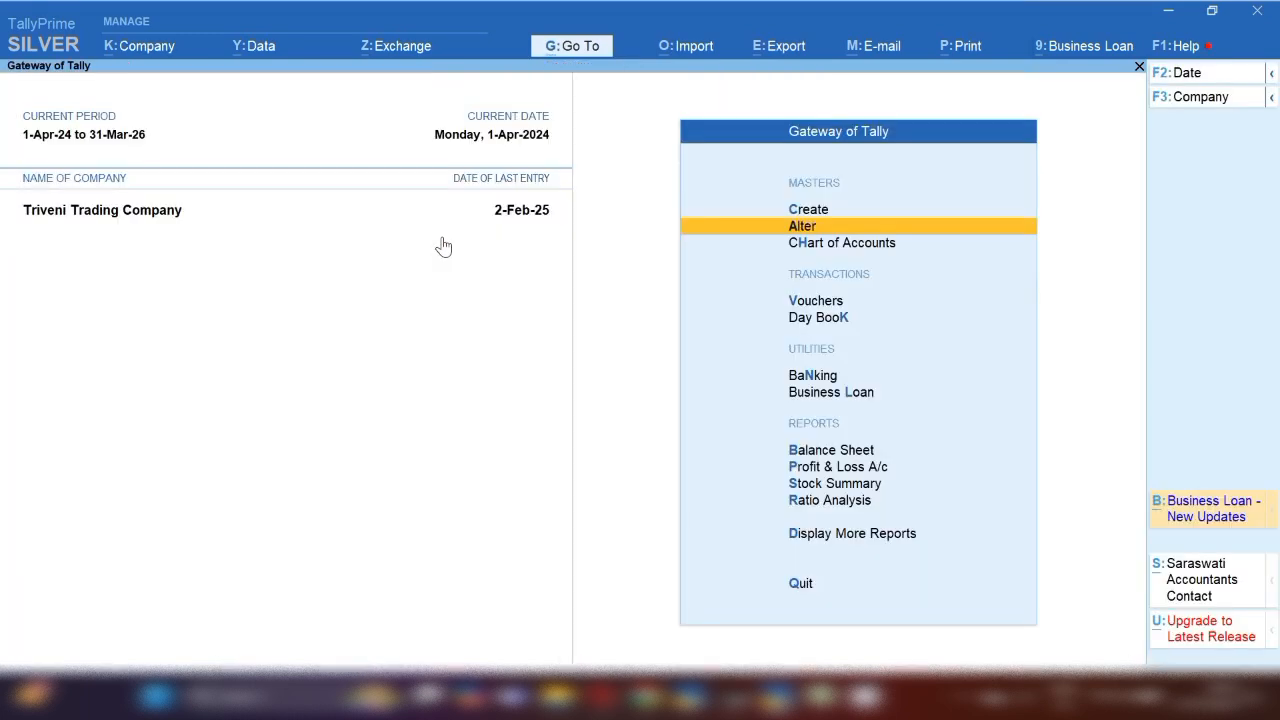
key(Escape)
key(n)
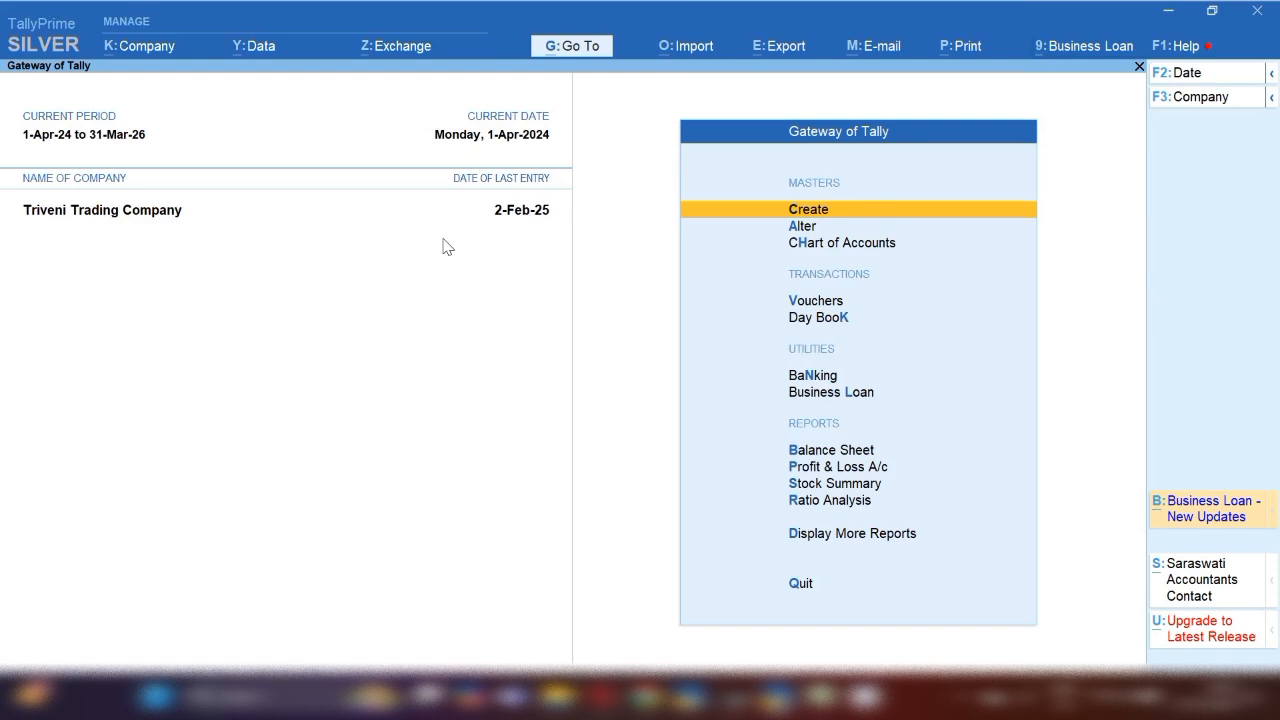
Start a new voucher of the inventory type Delivery Note
key(v)
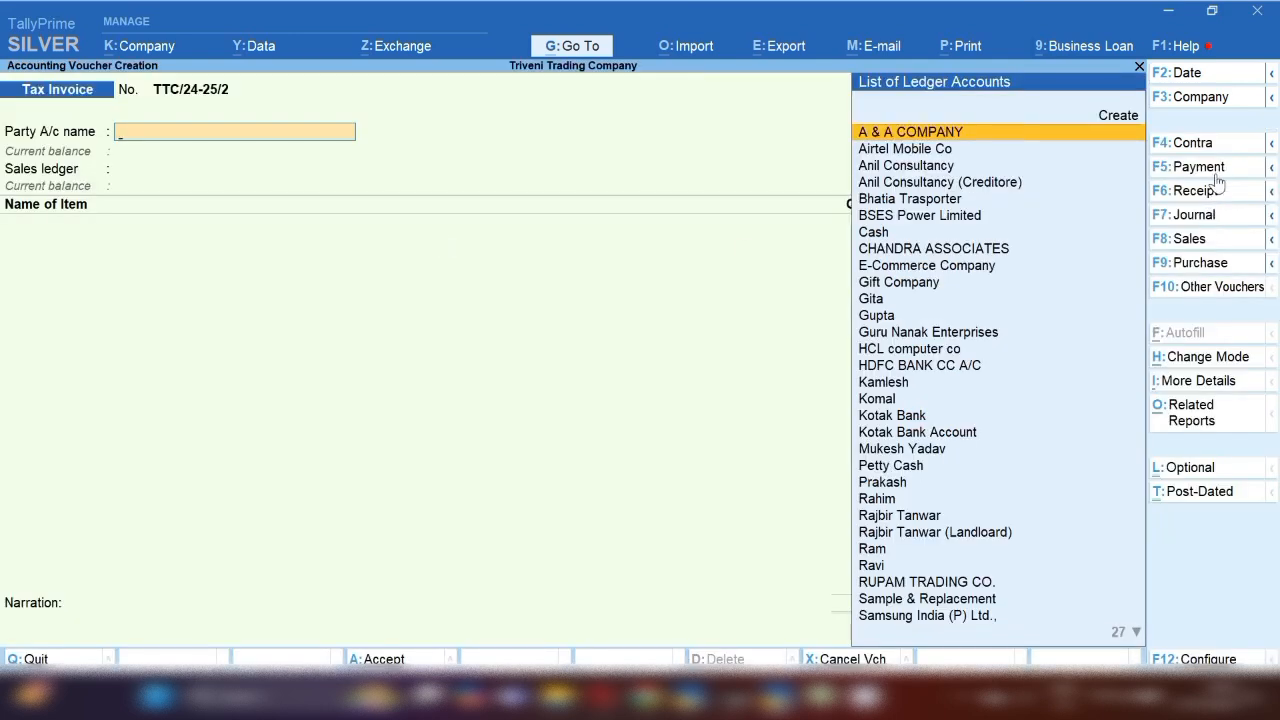
click(1208, 288)
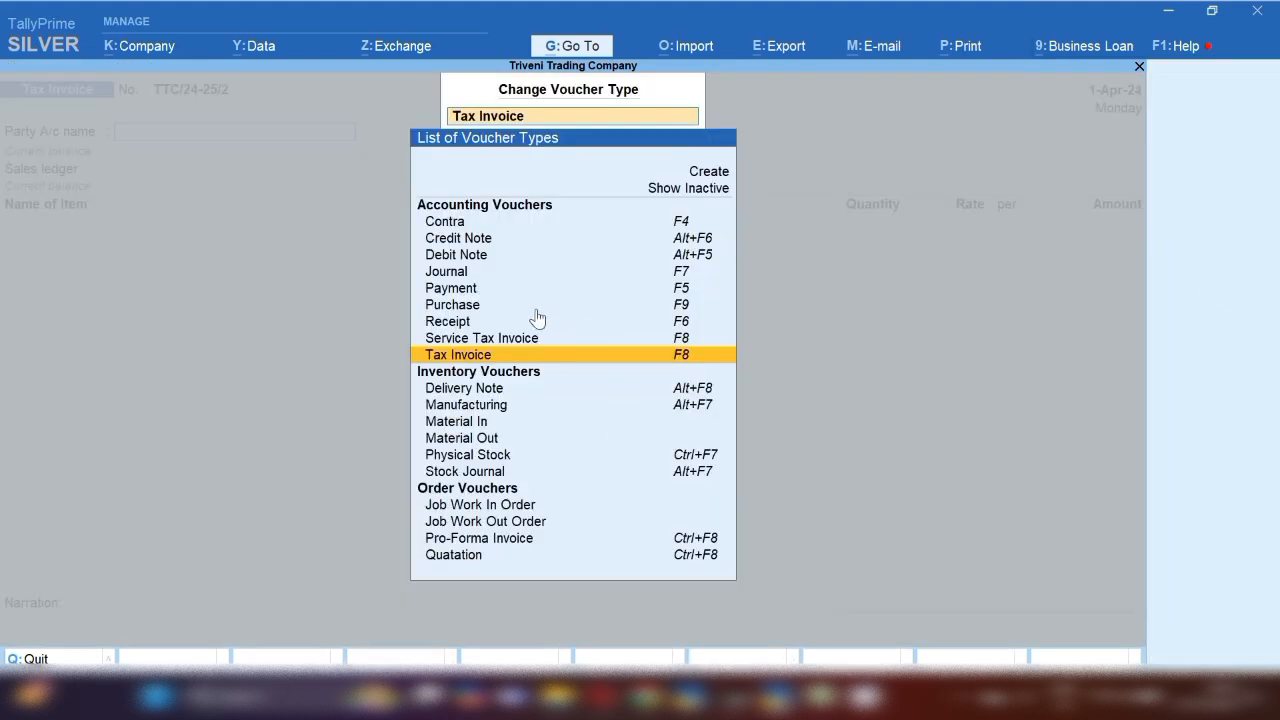
key(Down)
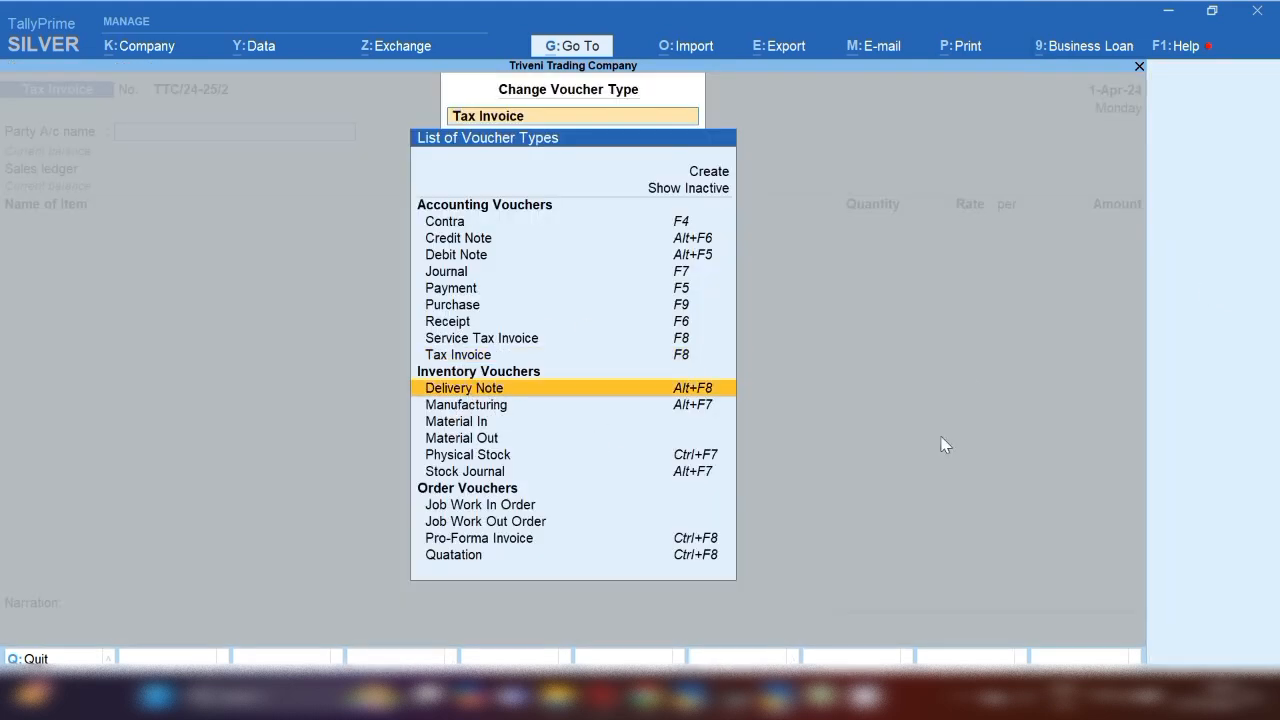
key(Return)
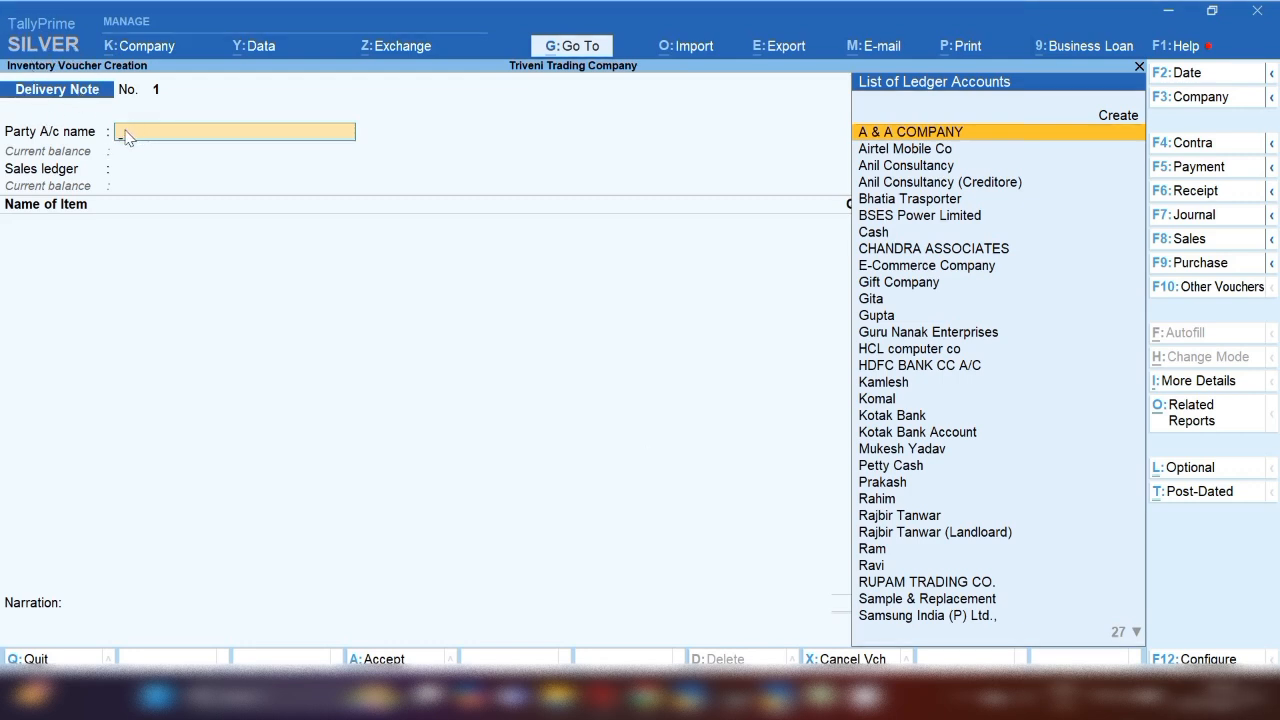
Choose the existing ledger Suman Trading Co. as the party account of the delivery note
key(alt+c)
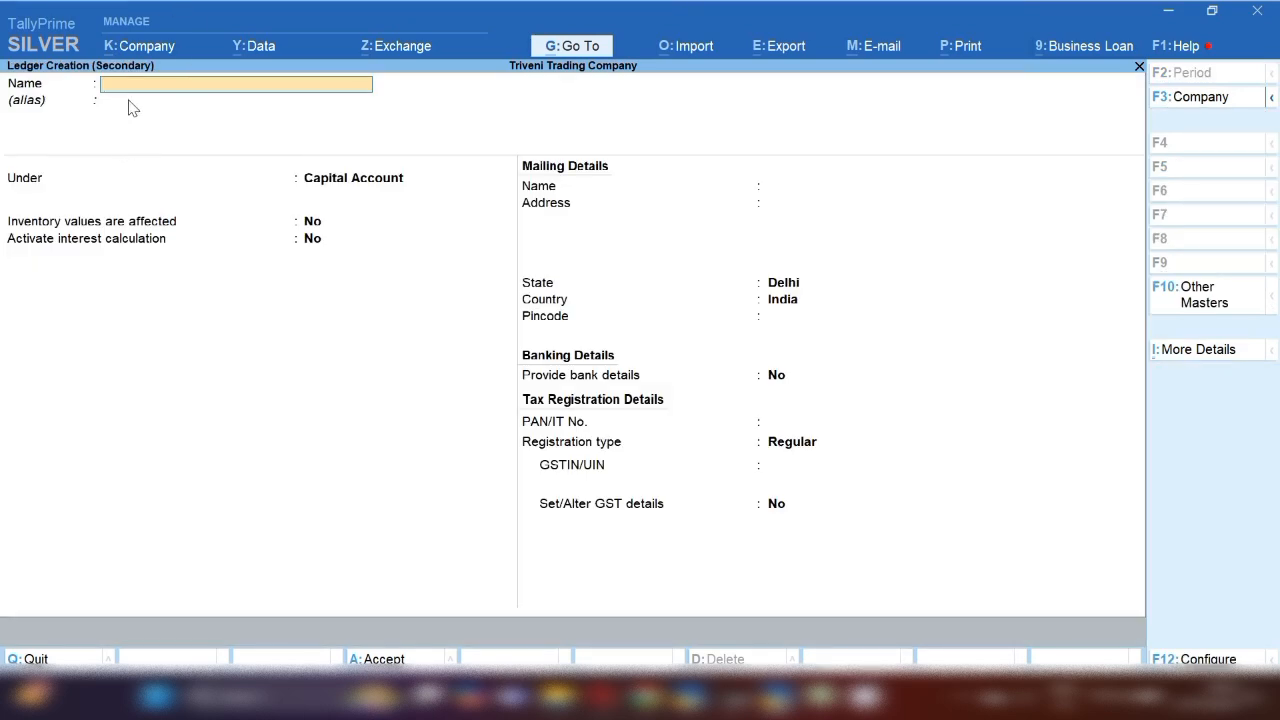
key(Escape)
text(ySuman)
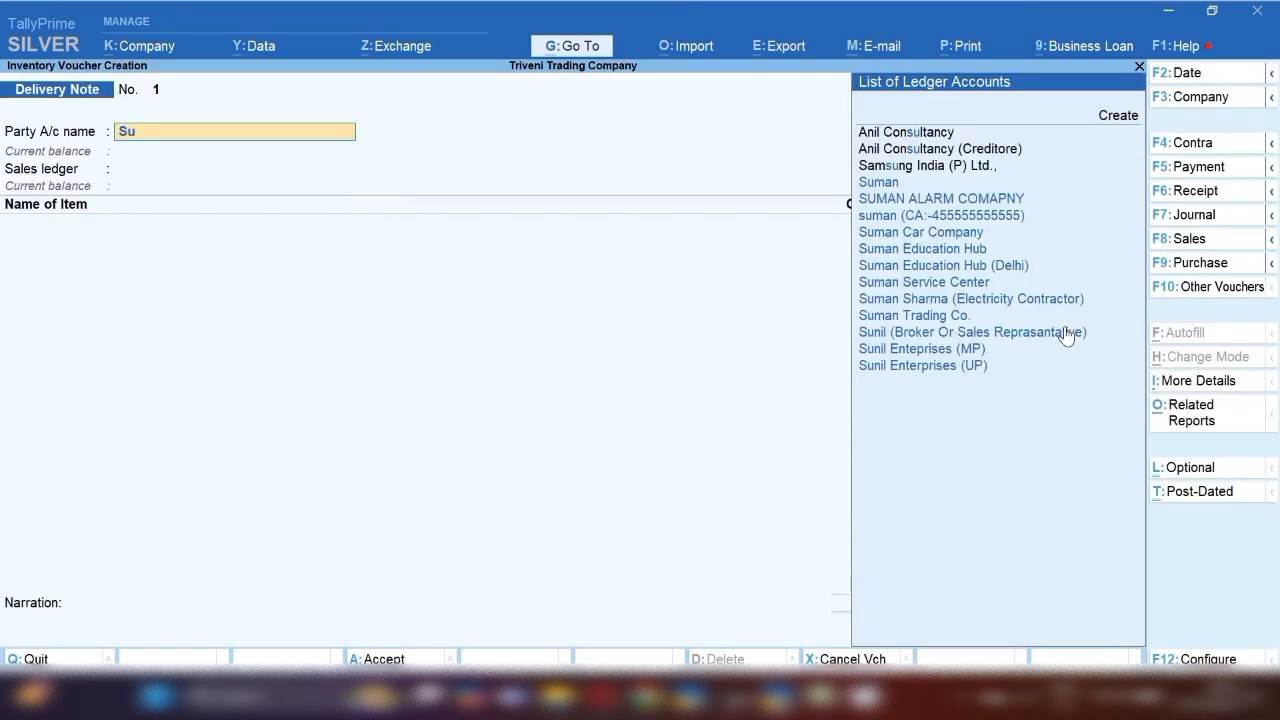
key(Down)
key(Down)
key(Down)
key(Down)
key(Down)
key(Down)
key(Down)
key(Down)
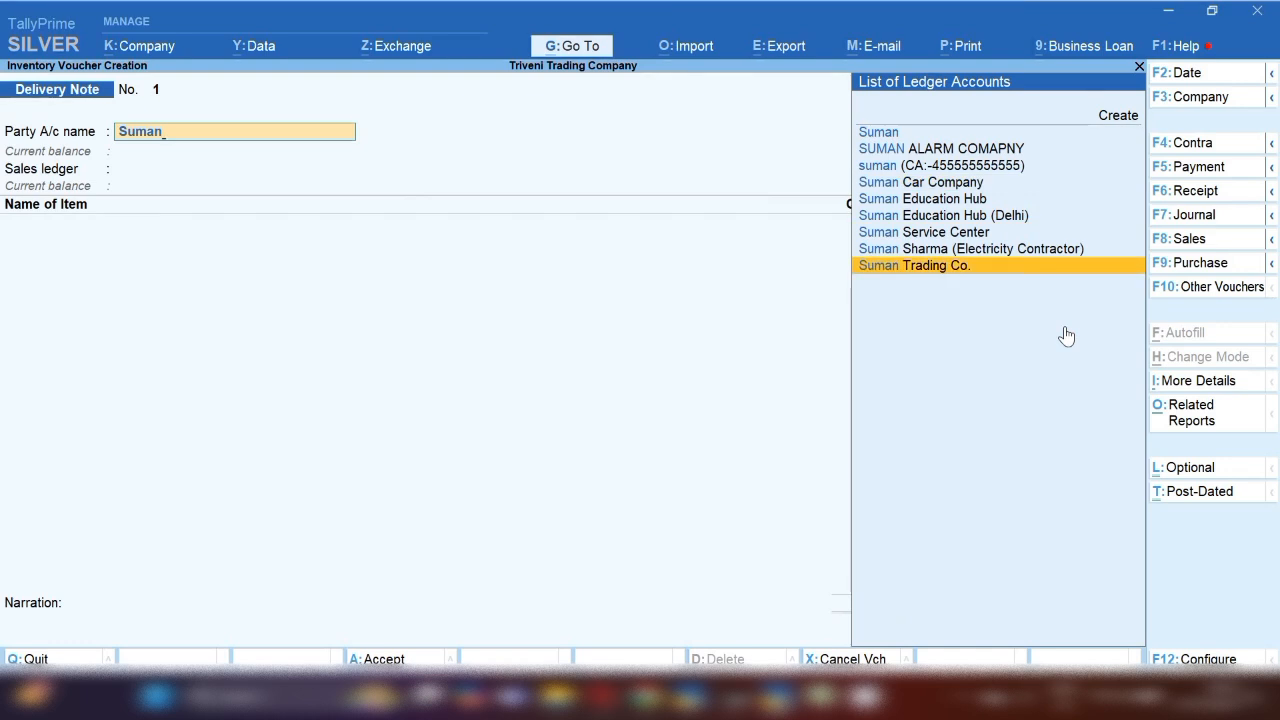
key(Return)
Accept the default order and party details and choose Sale Account as the sales ledger
key(Return)
key(Return)
key(Return)
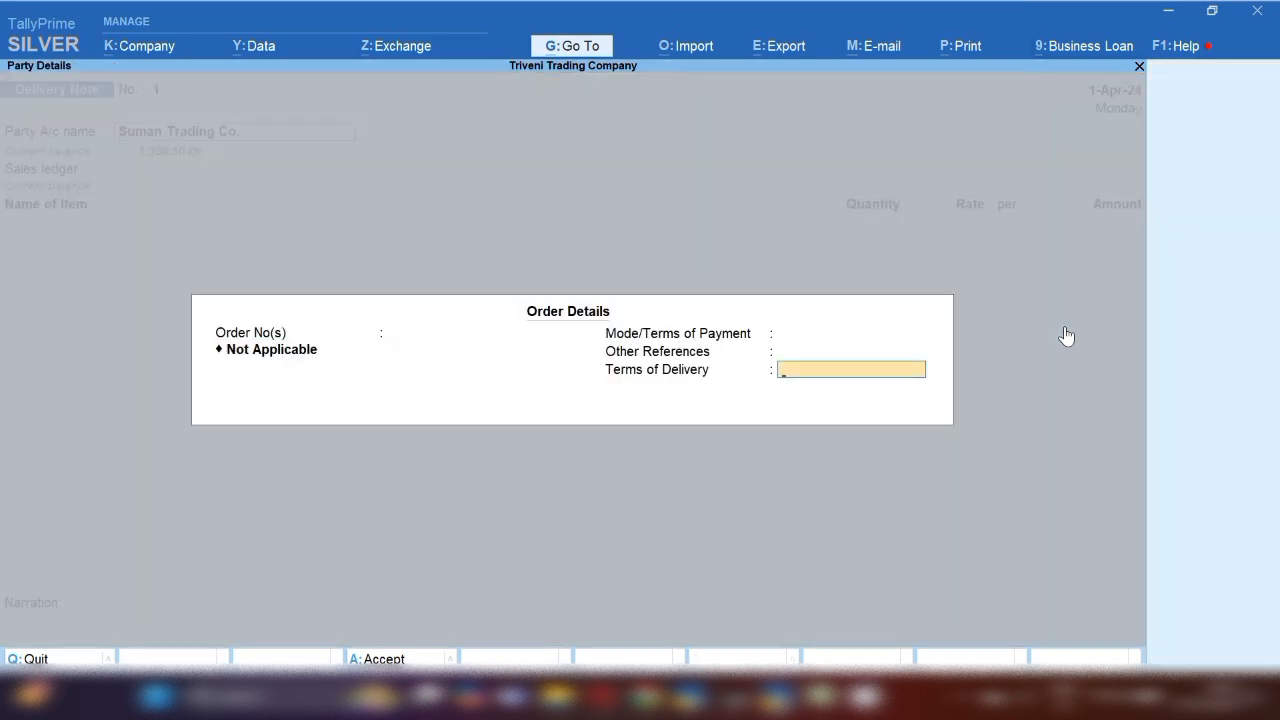
key(Return)
key(Return)
key(Return)
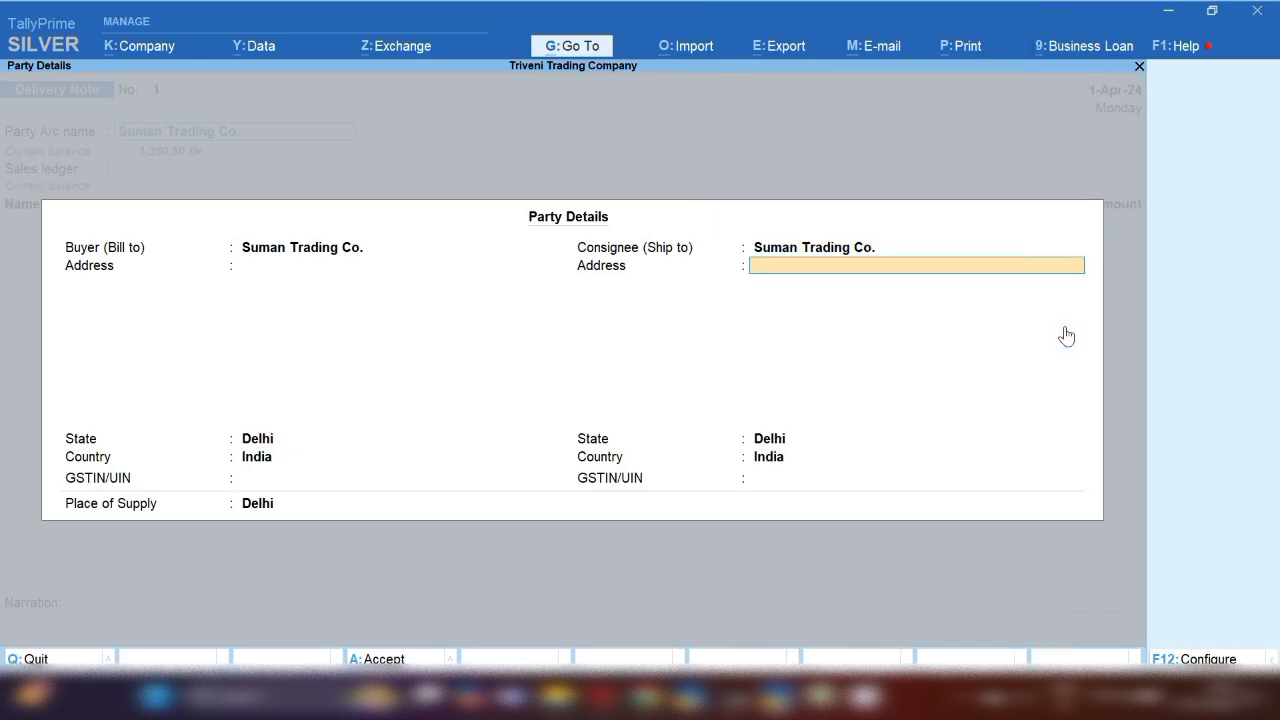
key(Return)
key(Return)
key(Return)
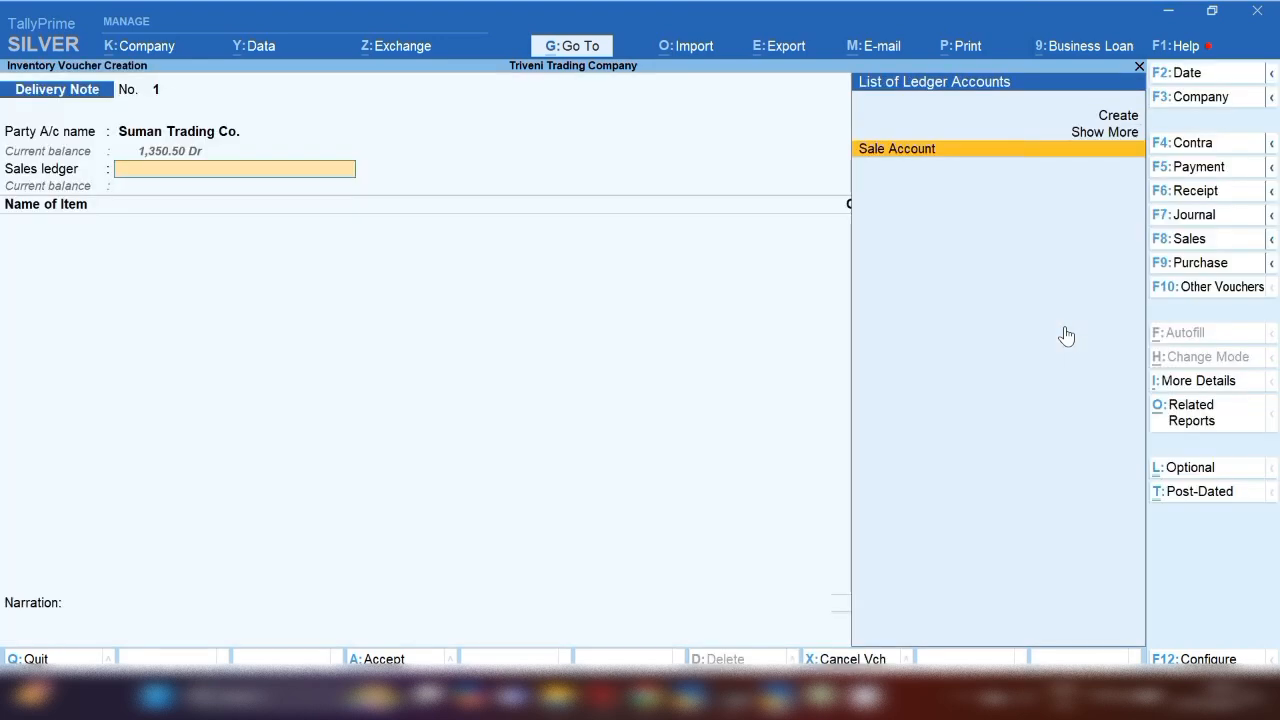
key(Return)
Add the stock item Aggerbathies with tracking number 1 and order number Not Applicable
text(Agg)
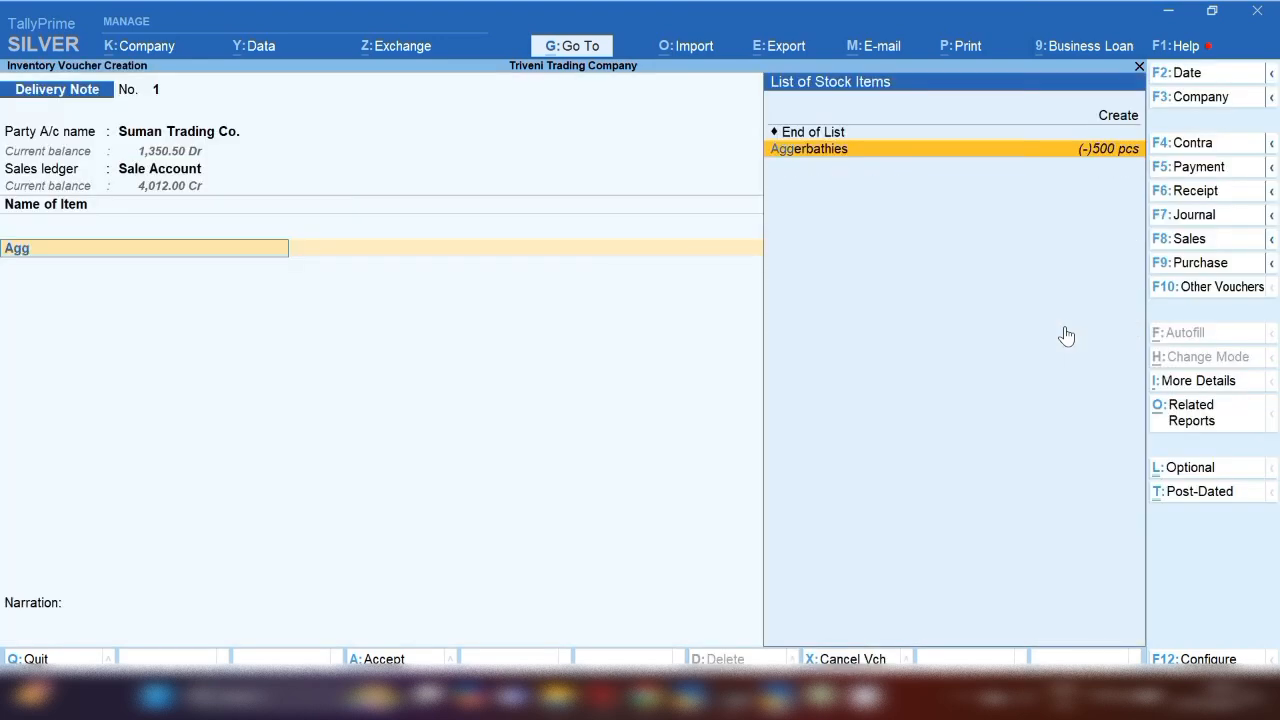
key(Return)
key(Return)
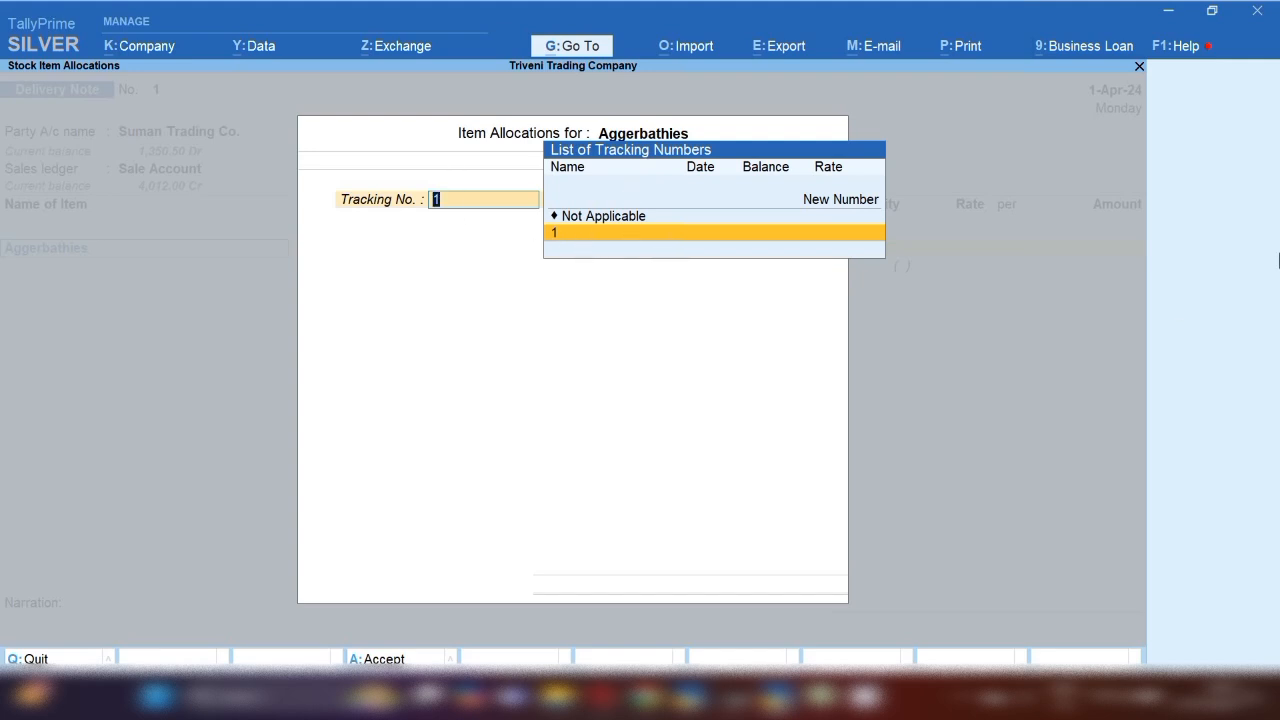
key(Up)
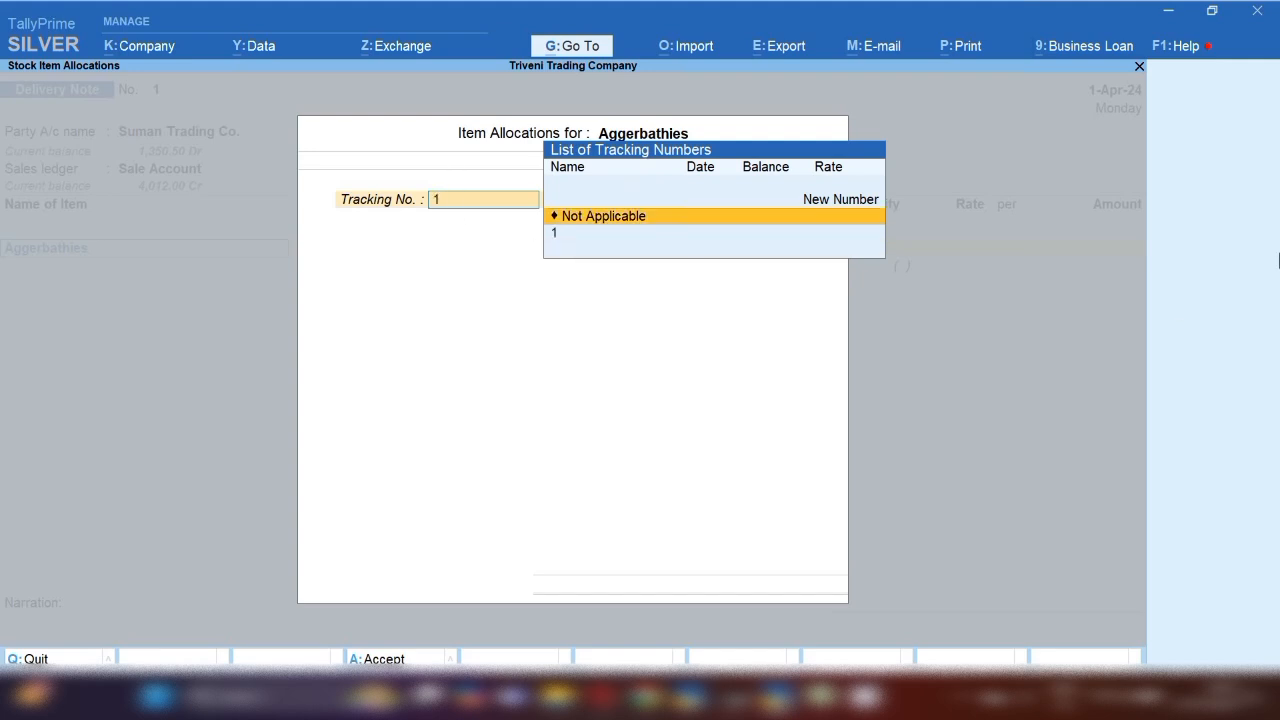
key(Down)
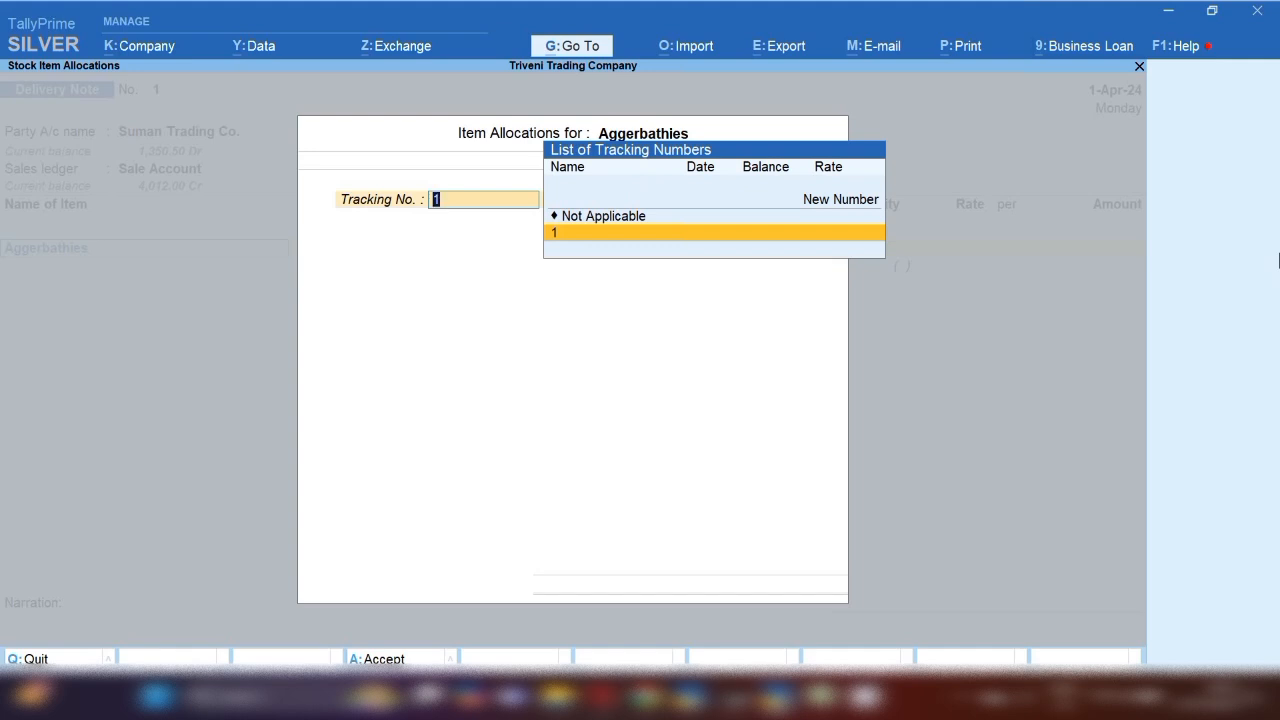
key(Return)
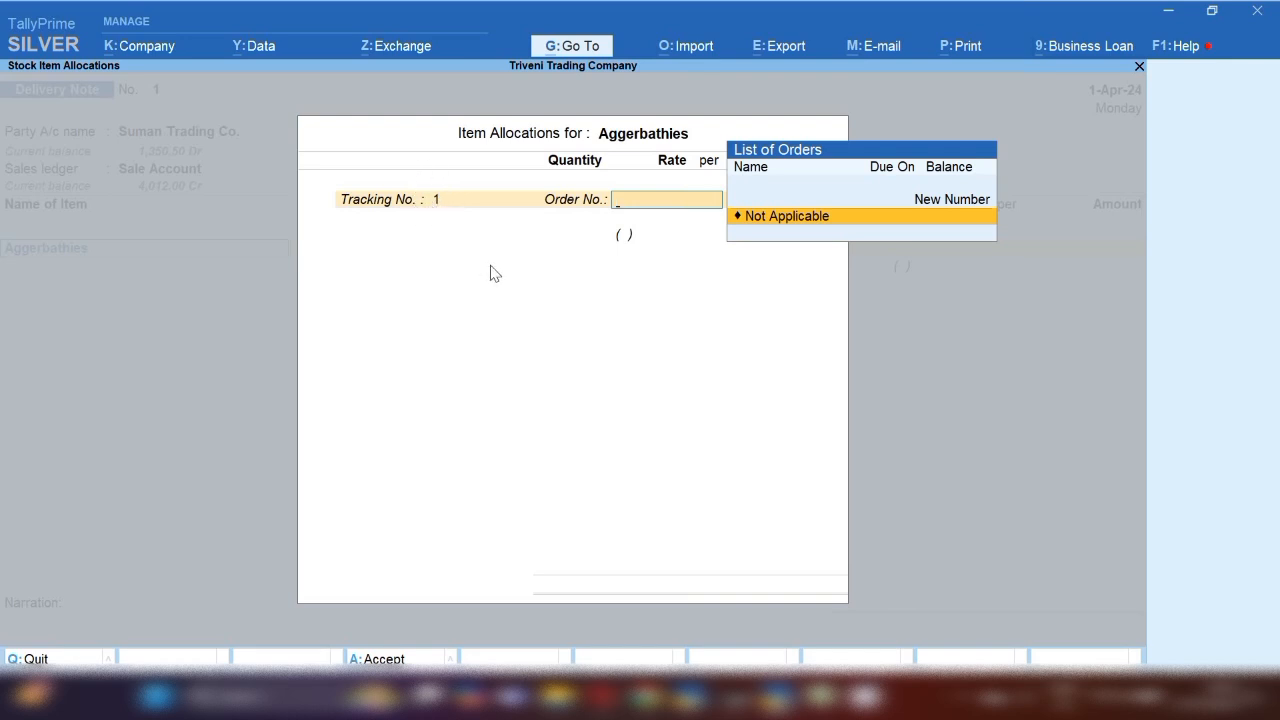
key(Return)
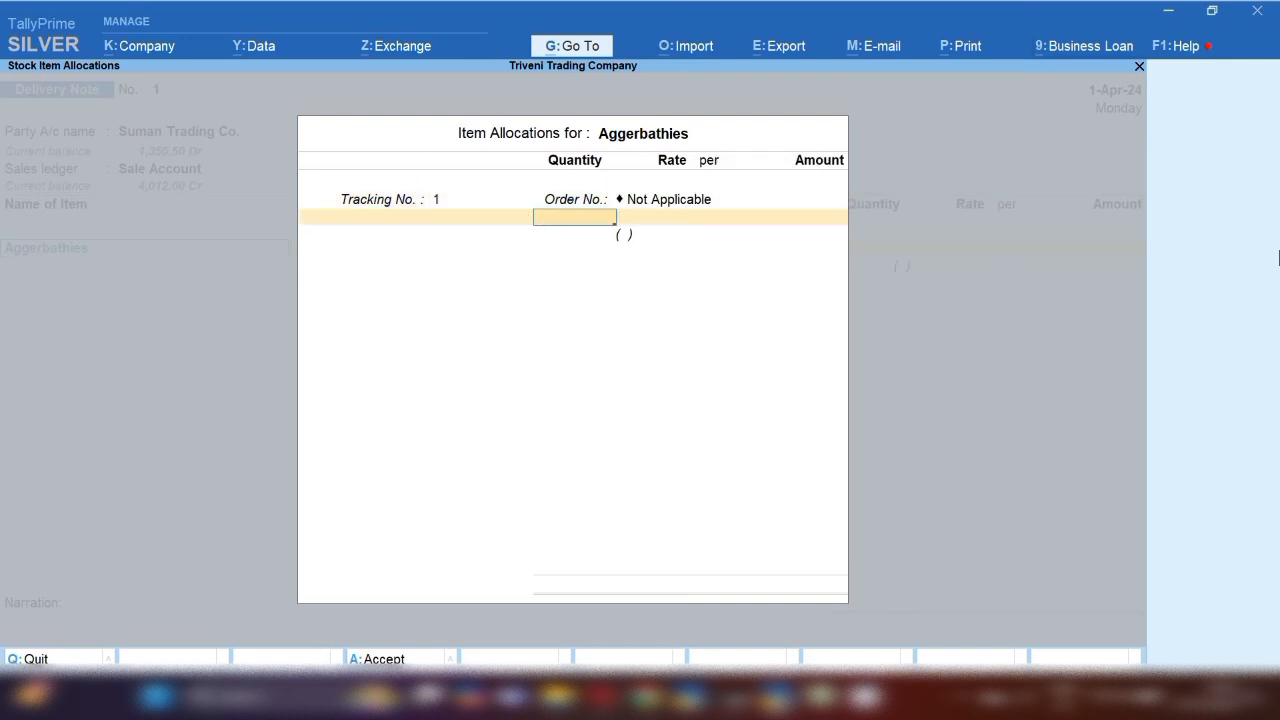
Enter a quantity of 500 pcs at the rate of 150.00 for Aggerbathies and save the delivery note
text(500)
key(Return)
key(Return)
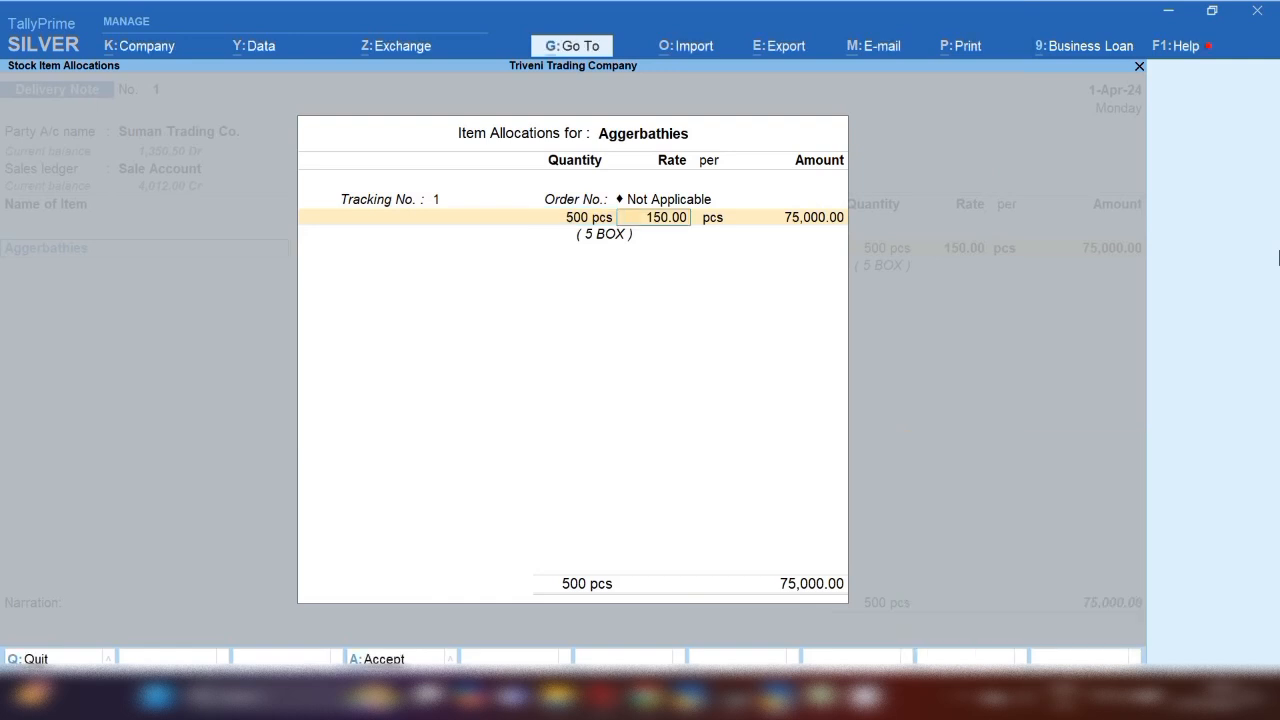
key(Return)
key(Return)
key(Return)
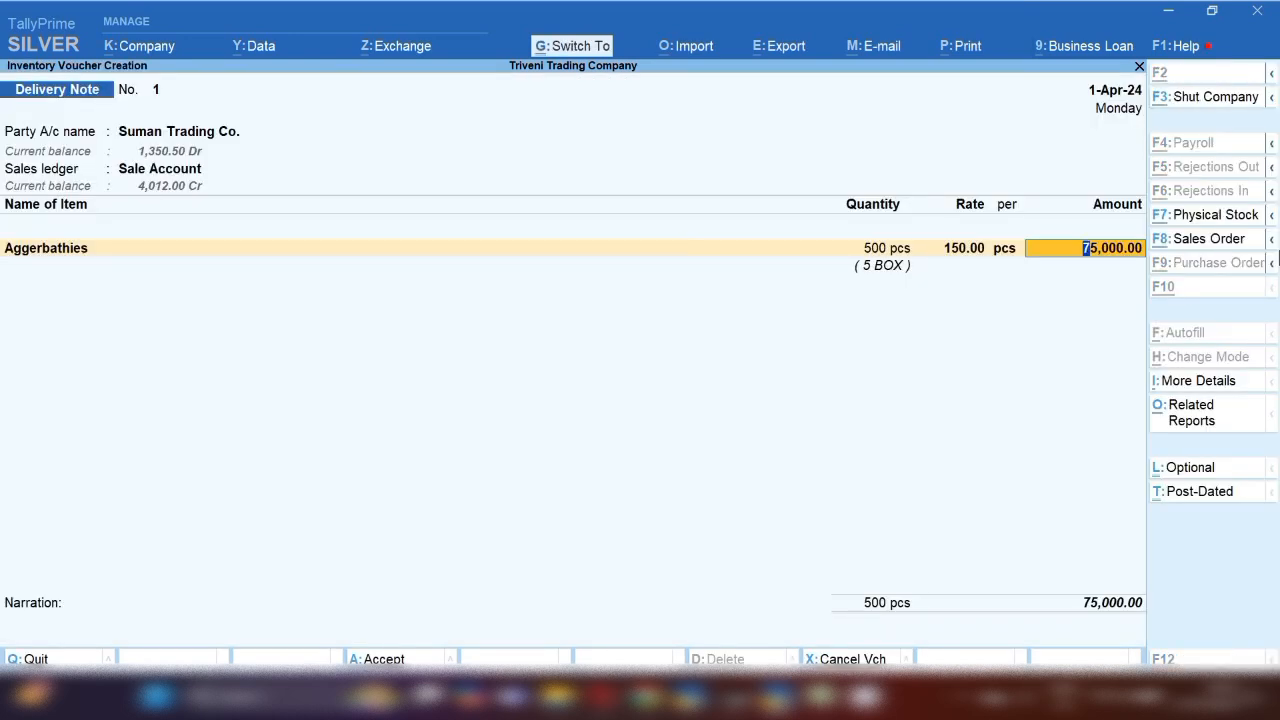
key(ctrl+a)
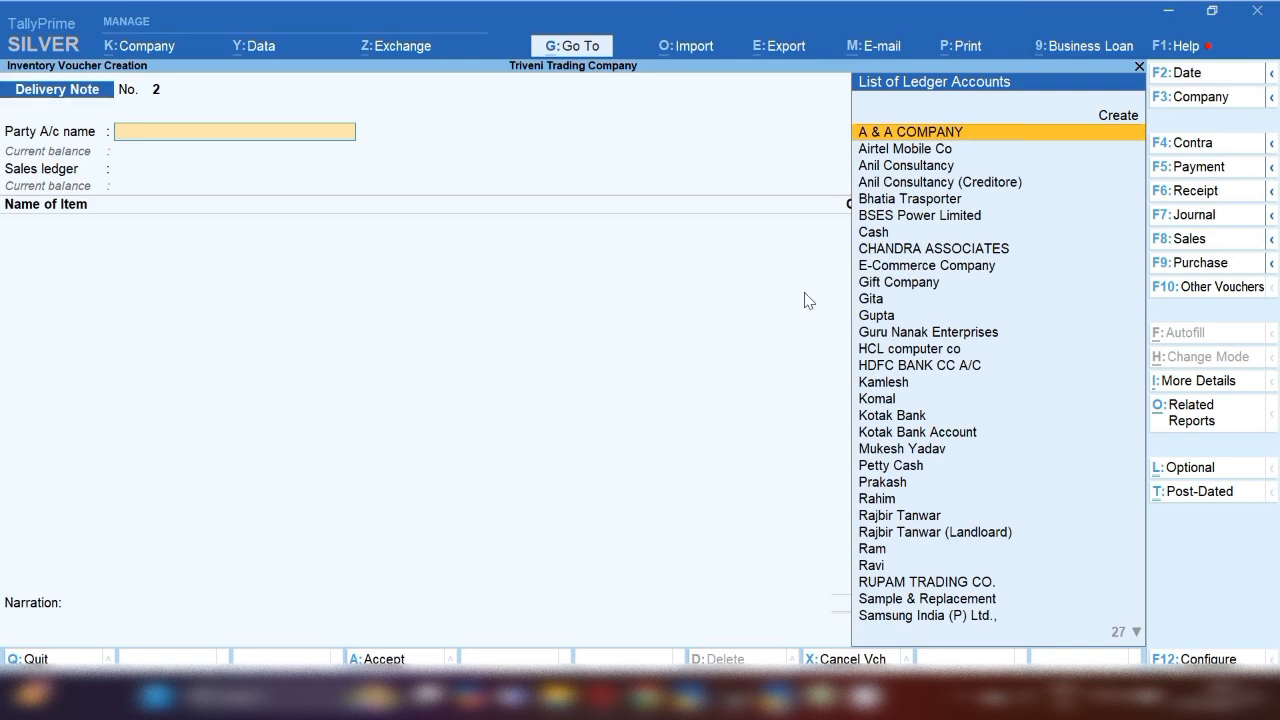
Choose Suman Trading Co. as the party account of delivery note 2
text(Suma)
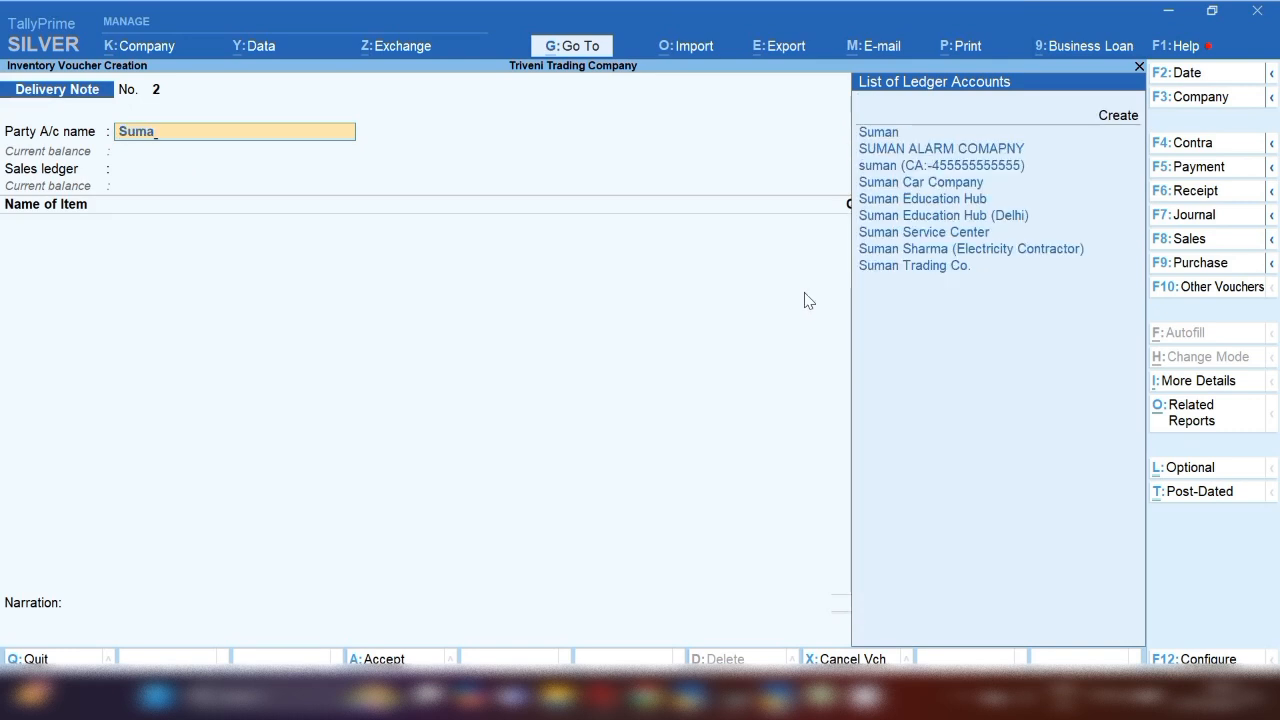
key(Down)
key(Down)
key(Down)
key(Down)
key(Down)
key(Down)
key(Down)
key(Down)
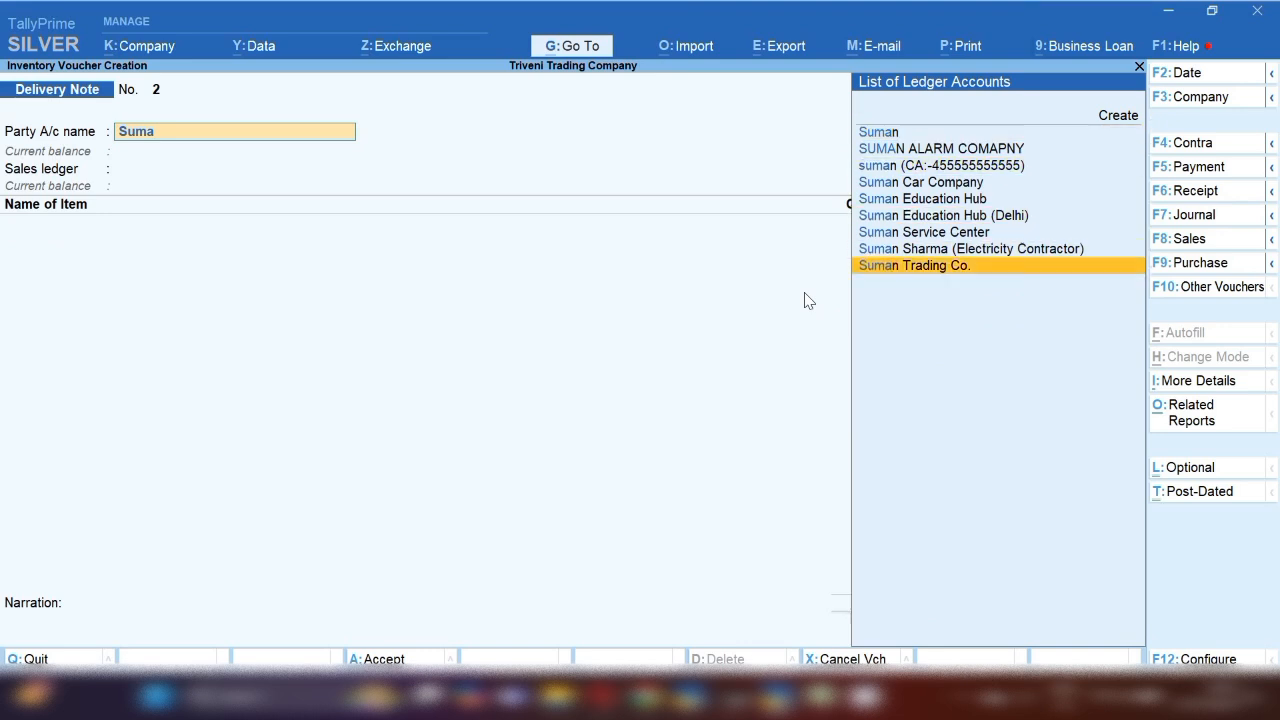
key(Return)
Accept the default order and party details of delivery note 2 and set its sales ledger to Sale Account
key(Return)
key(Return)
key(Return)
key(Return)
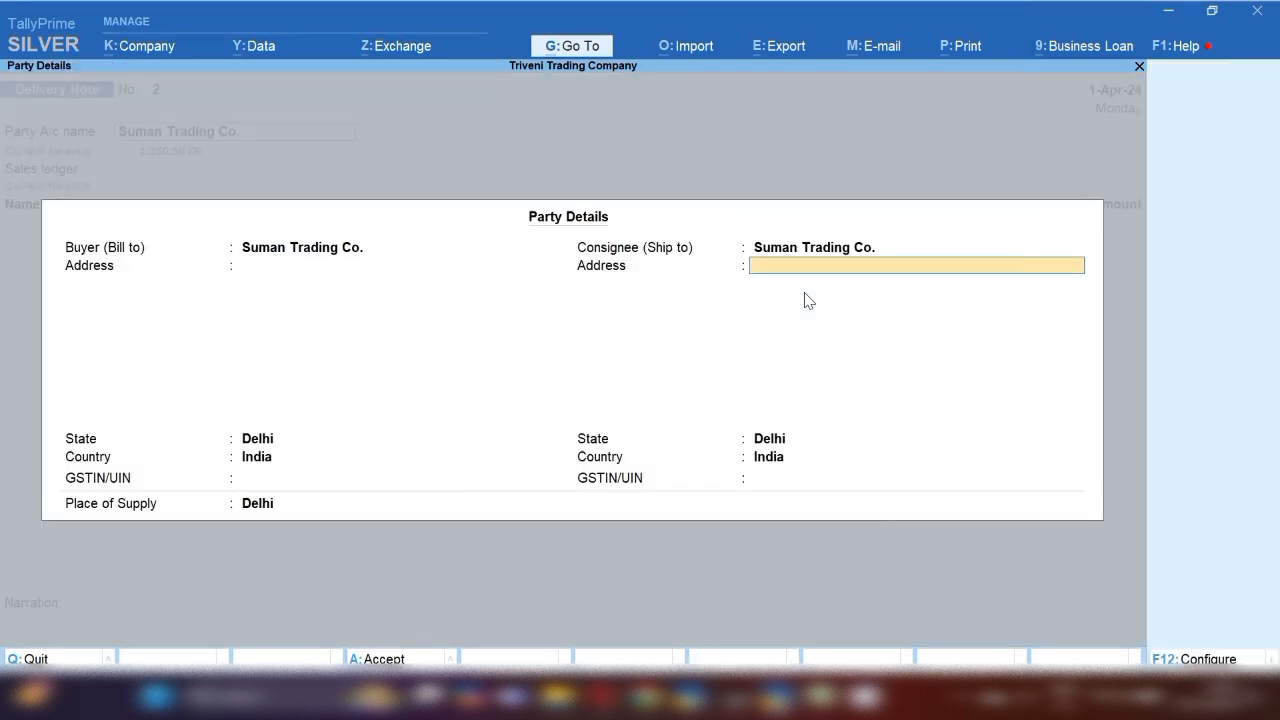
key(Return)
key(Return)
key(Return)
key(Return)
key(Return)
key(Return)
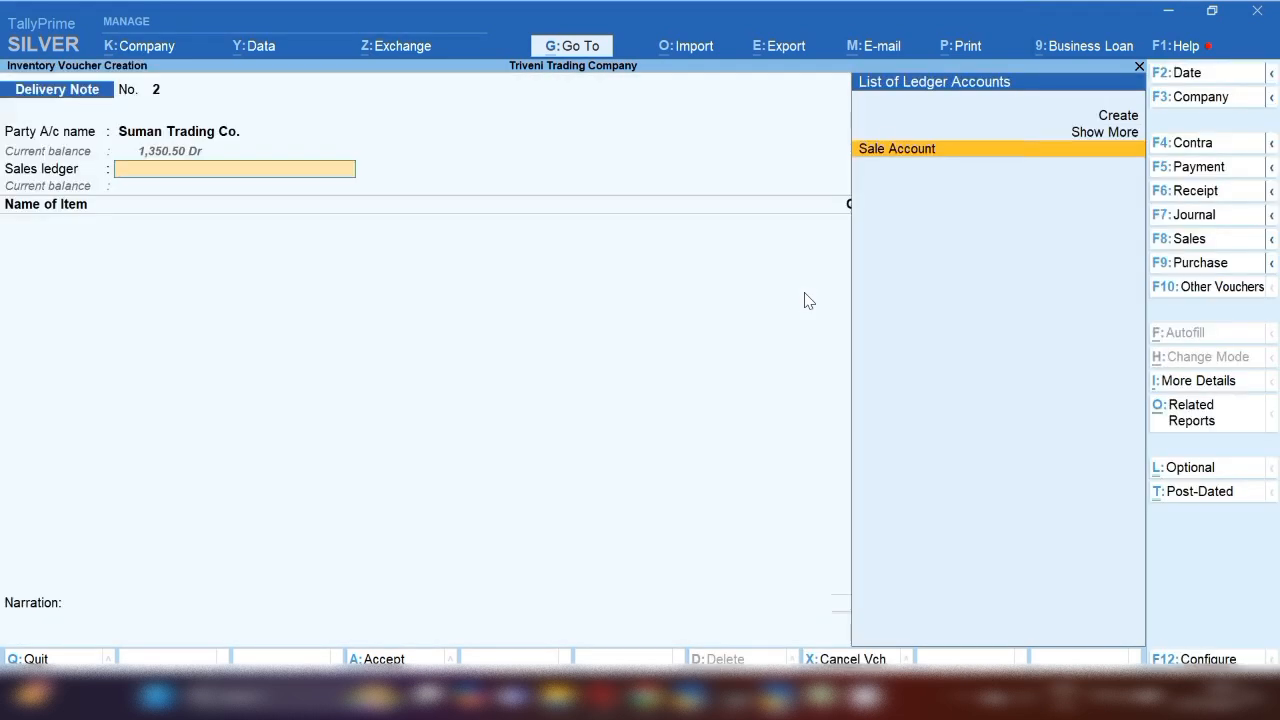
key(Return)
Add the stock item Bag with tracking number 2 and order number Not Applicable
text(Bag)
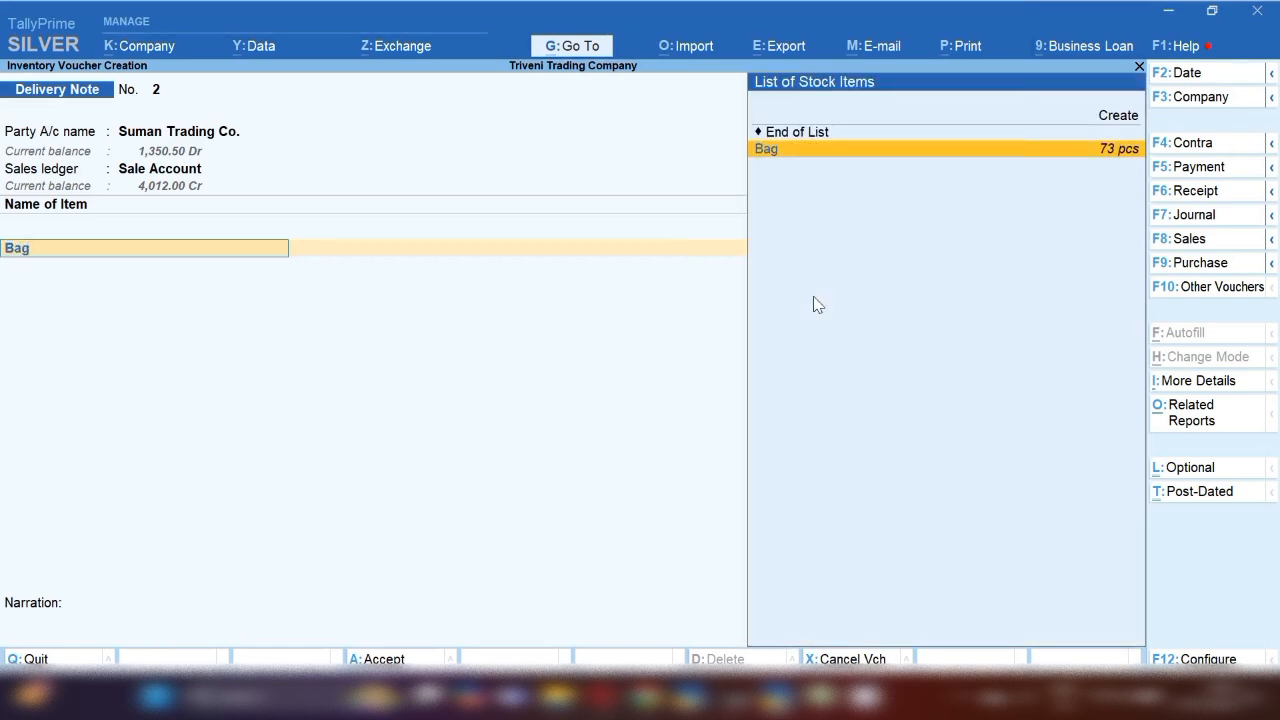
key(Return)
key(Return)
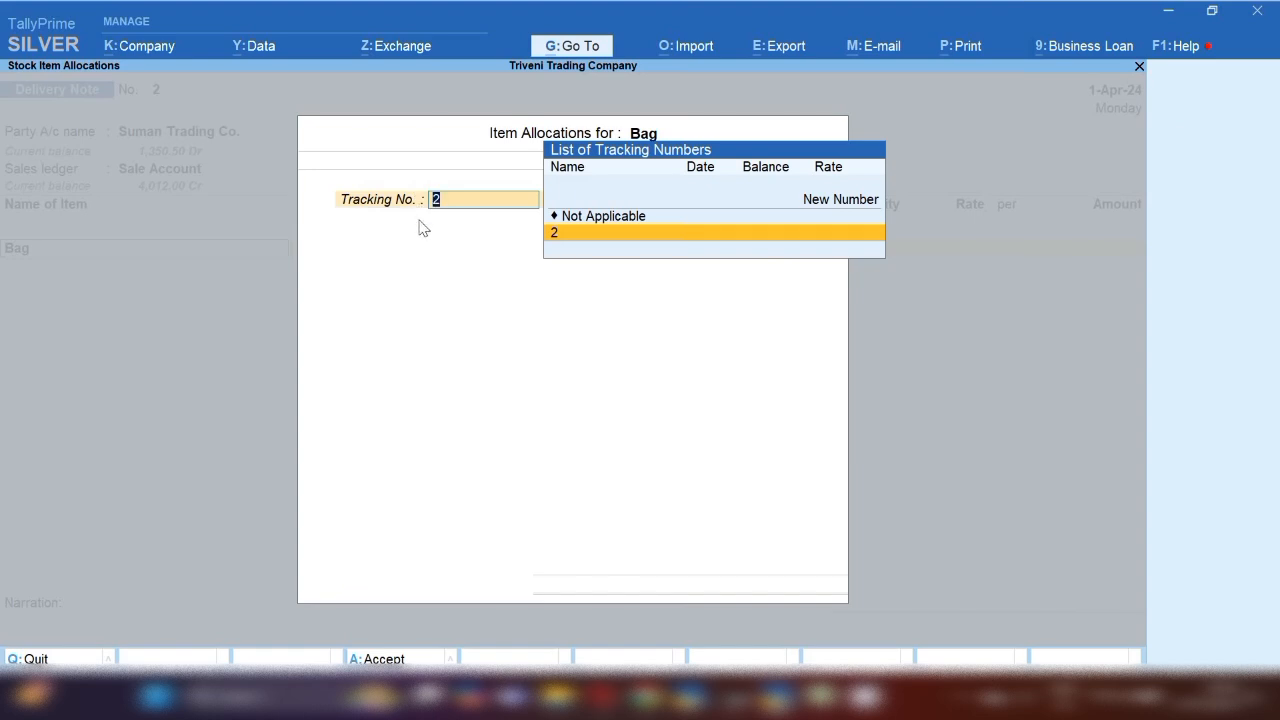
key(Return)
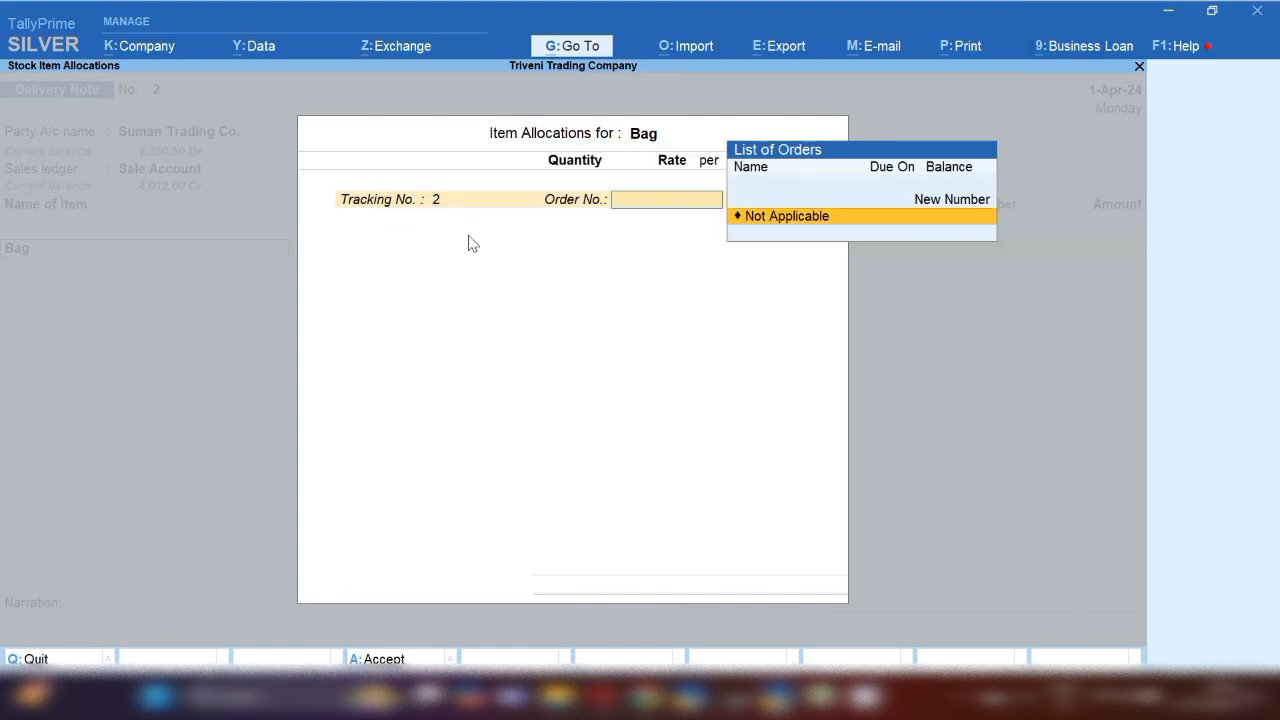
key(Return)
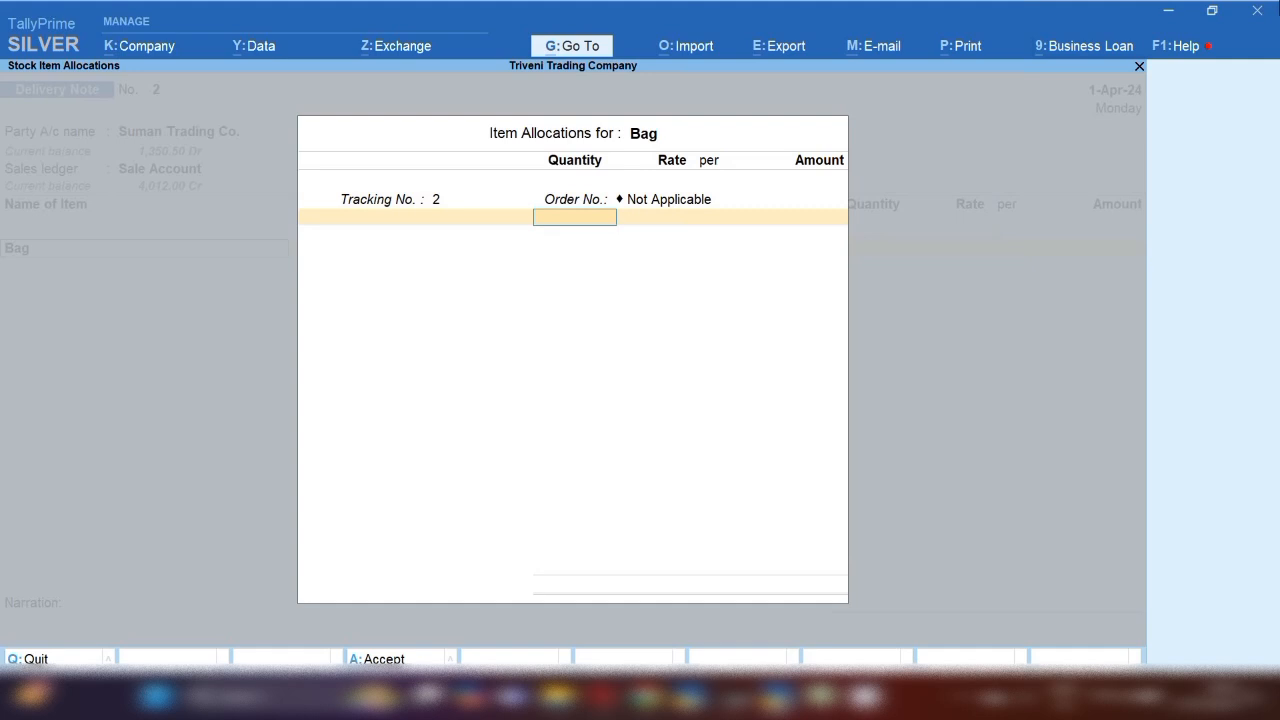
Enter a quantity of 244 pcs at the rate of 1,500.00 for Bag and save delivery note 2
text(244)
key(Return)
key(Return)
key(Return)
key(Return)
key(Return)
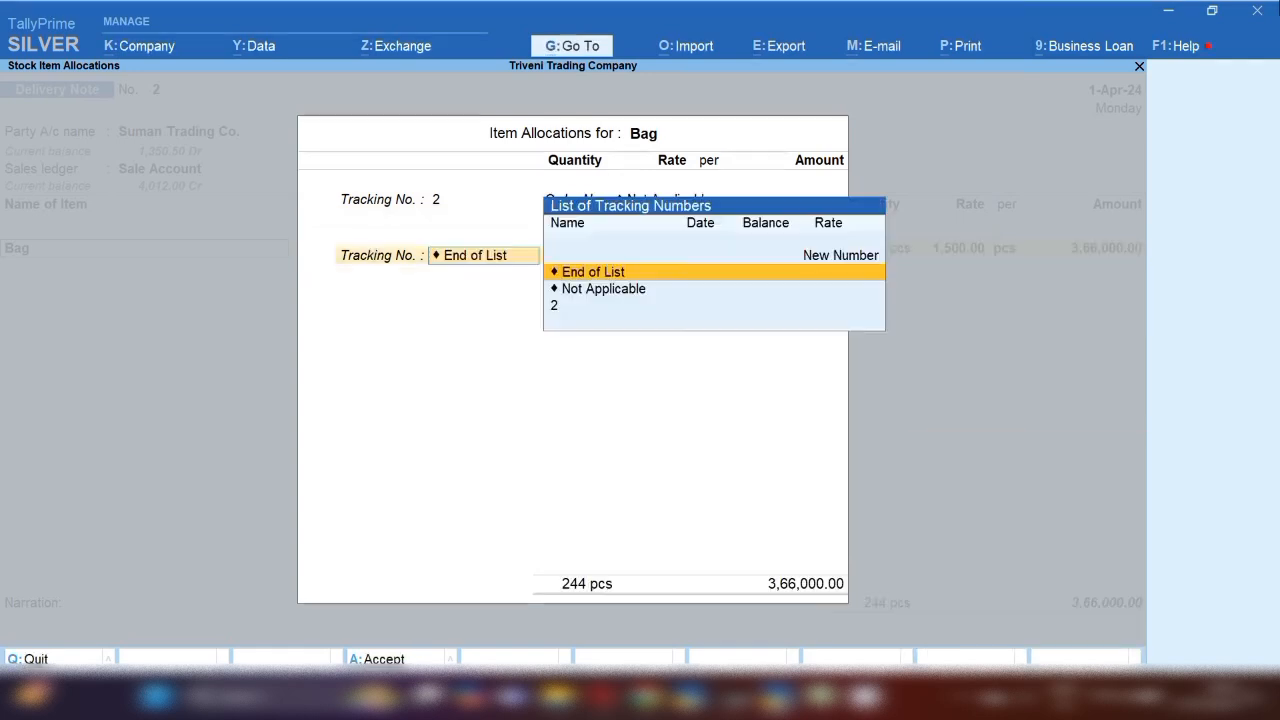
key(Return)
key(Return)
key(Return)
key(Return)
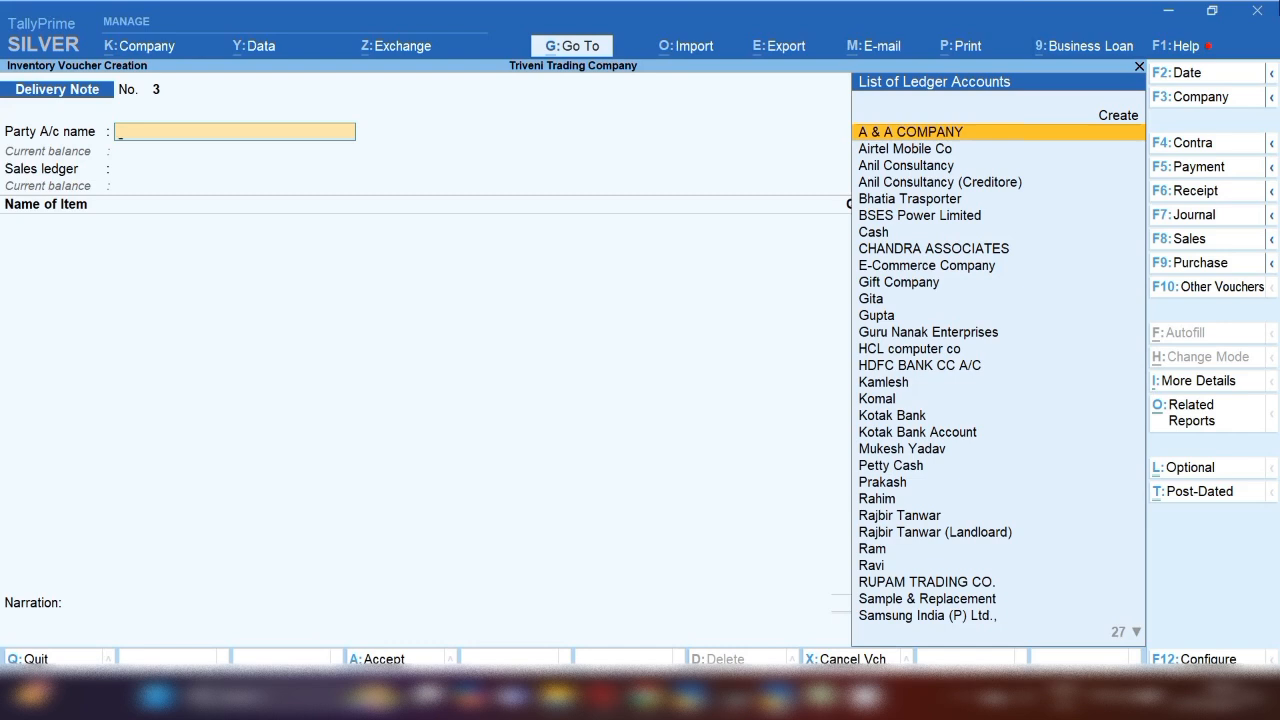
Choose Suman Trading Co. as the party account of delivery note 3
text(Suman)
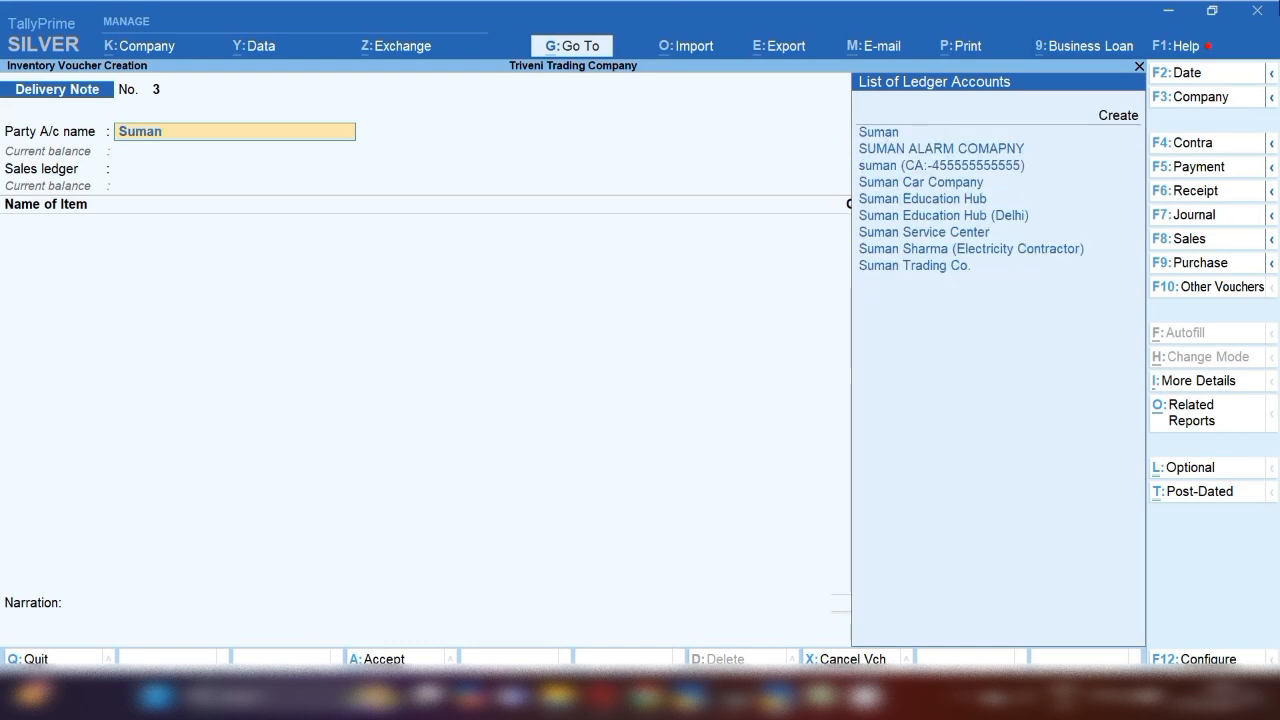
key(Down)
key(Down)
key(Down)
key(Down)
key(Down)
key(Down)
key(Down)
key(Down)
key(Return)
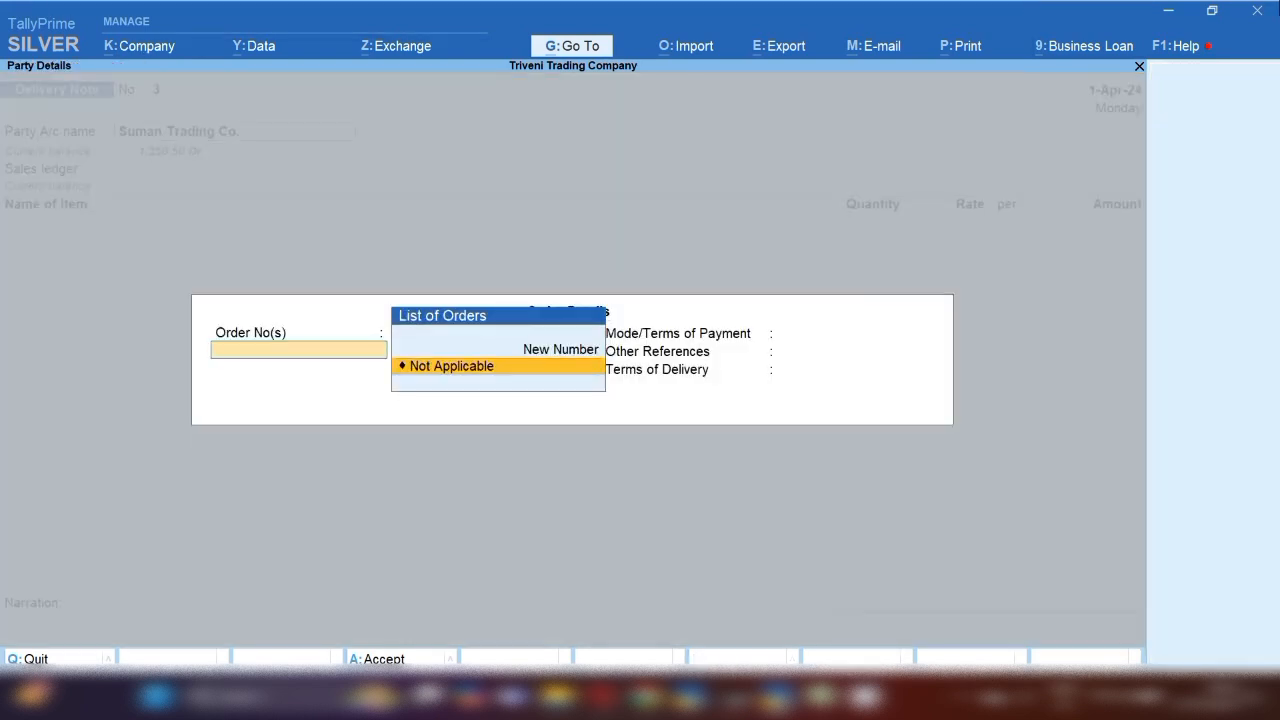
Accept the default order and party details of delivery note 3 and set its sales ledger to Sale Account
key(Return)
key(Return)
key(Return)
key(Return)
key(Return)
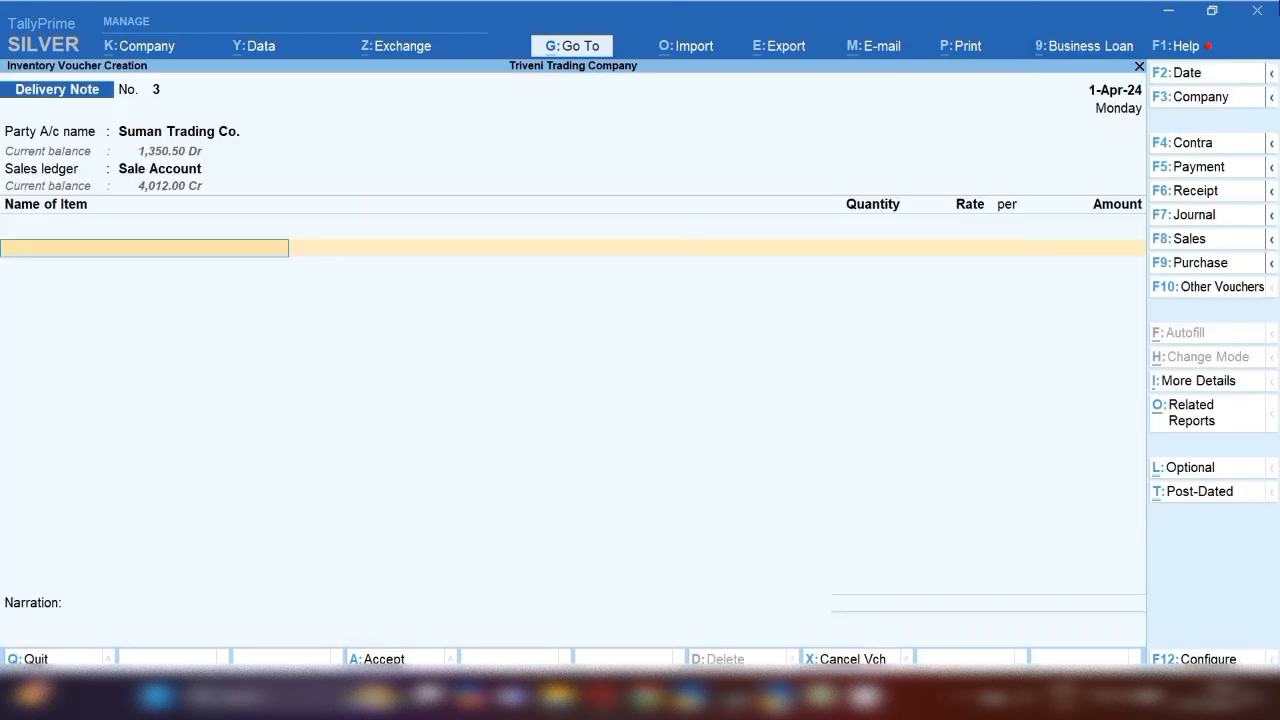
Add the stock item Bottle with tracking number 3, order number Not Applicable and batch 21.2.24 / 1200
text(Bo)
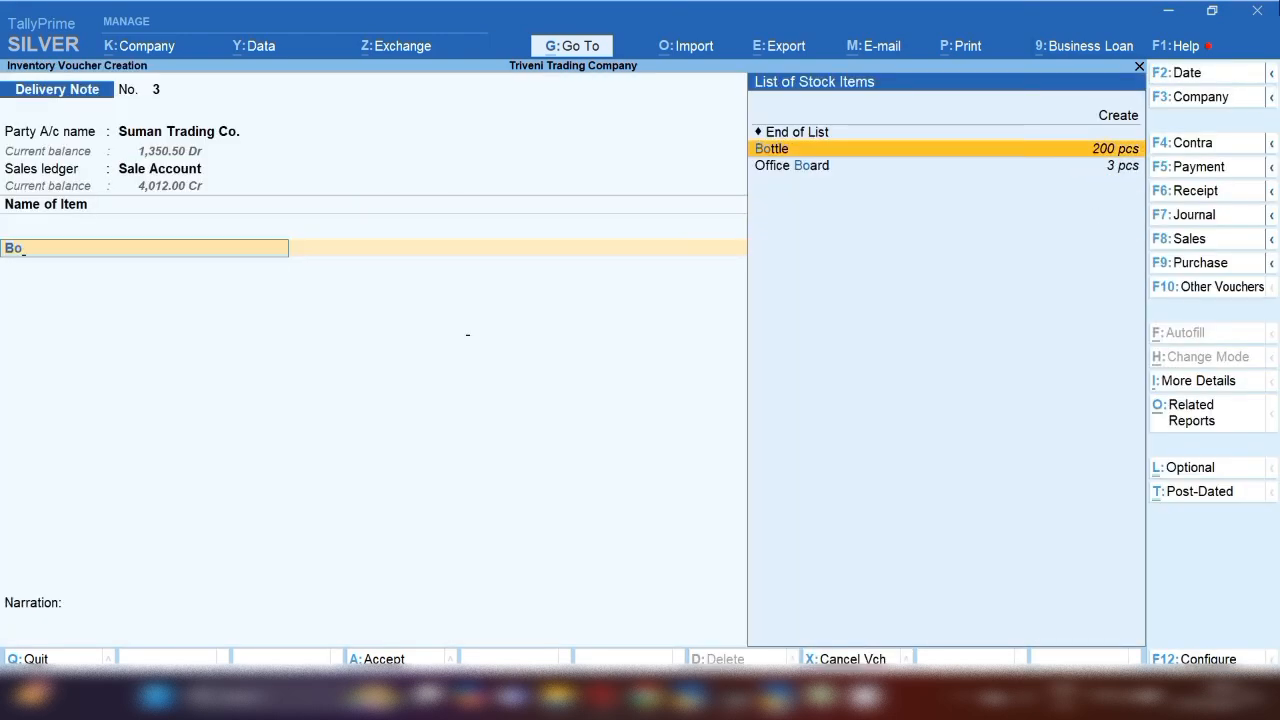
key(Return)
key(Return)
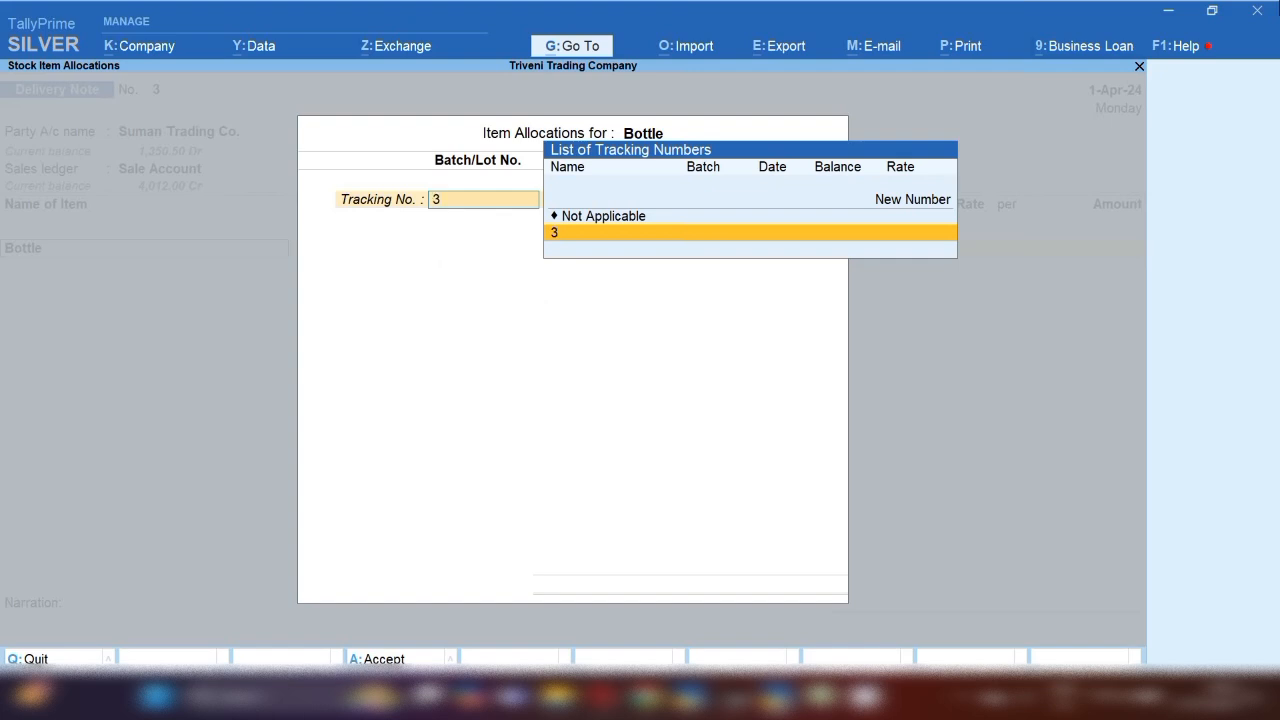
key(Return)
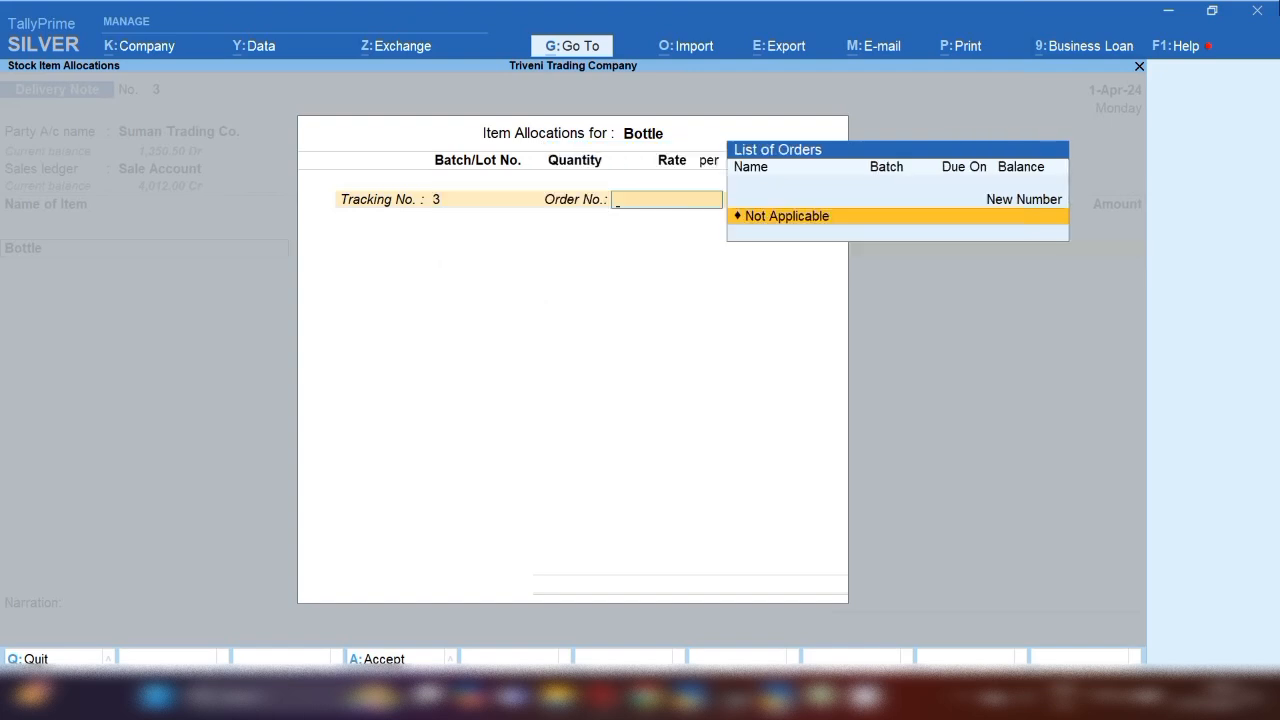
key(Return)
key(Return)
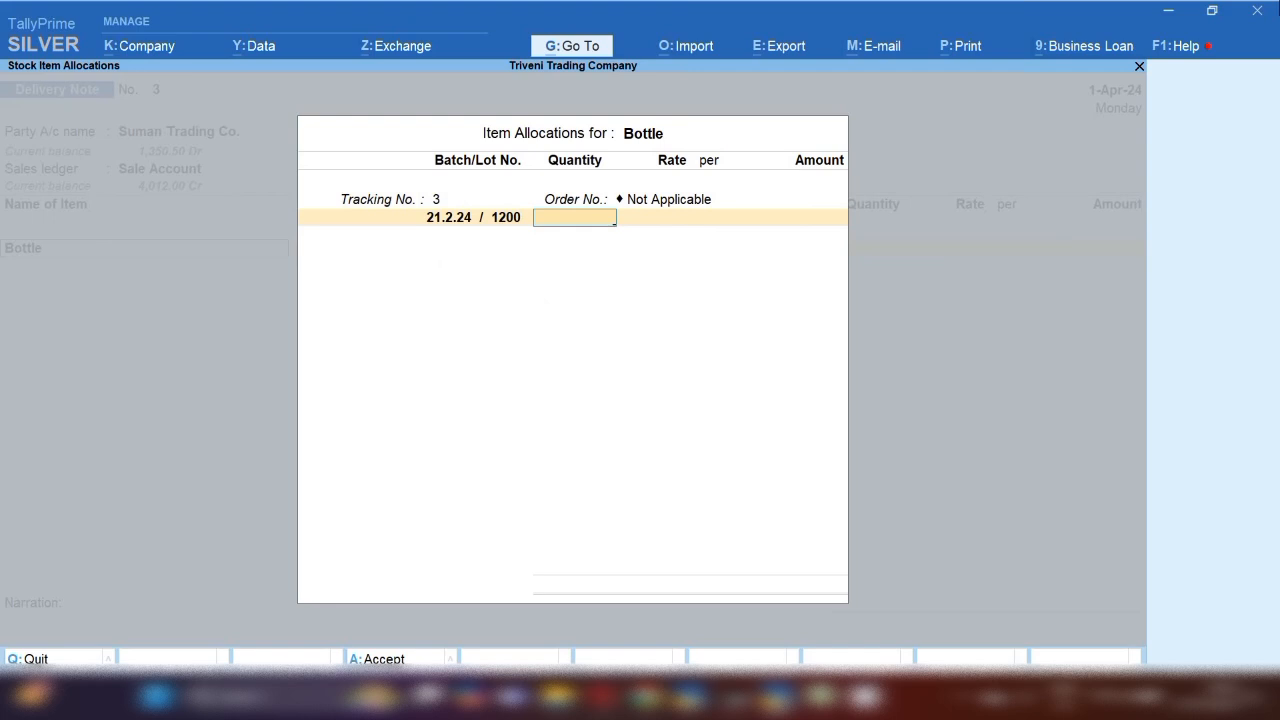
Enter a quantity of 500 pcs at the rate of 20.00 for Bottle and save delivery note 3
text(500)
key(Return)
key(Return)
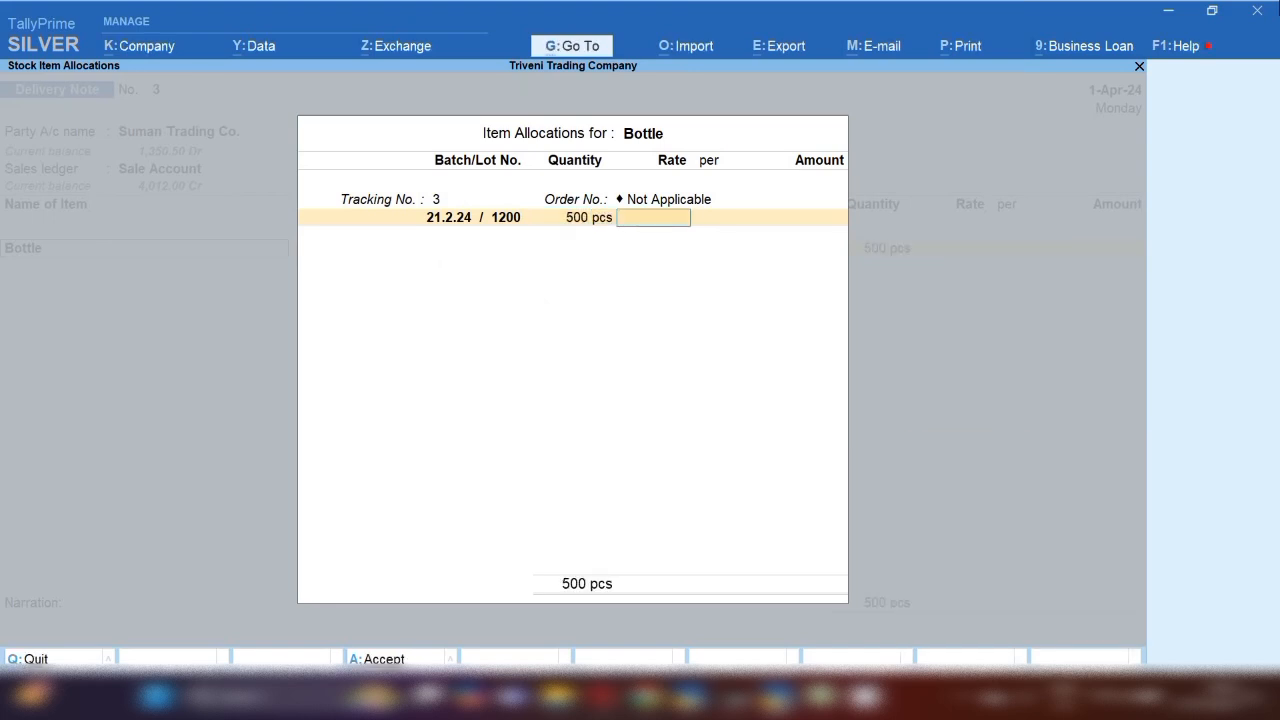
text(20)
key(Return)
key(Return)
key(Return)
key(Return)
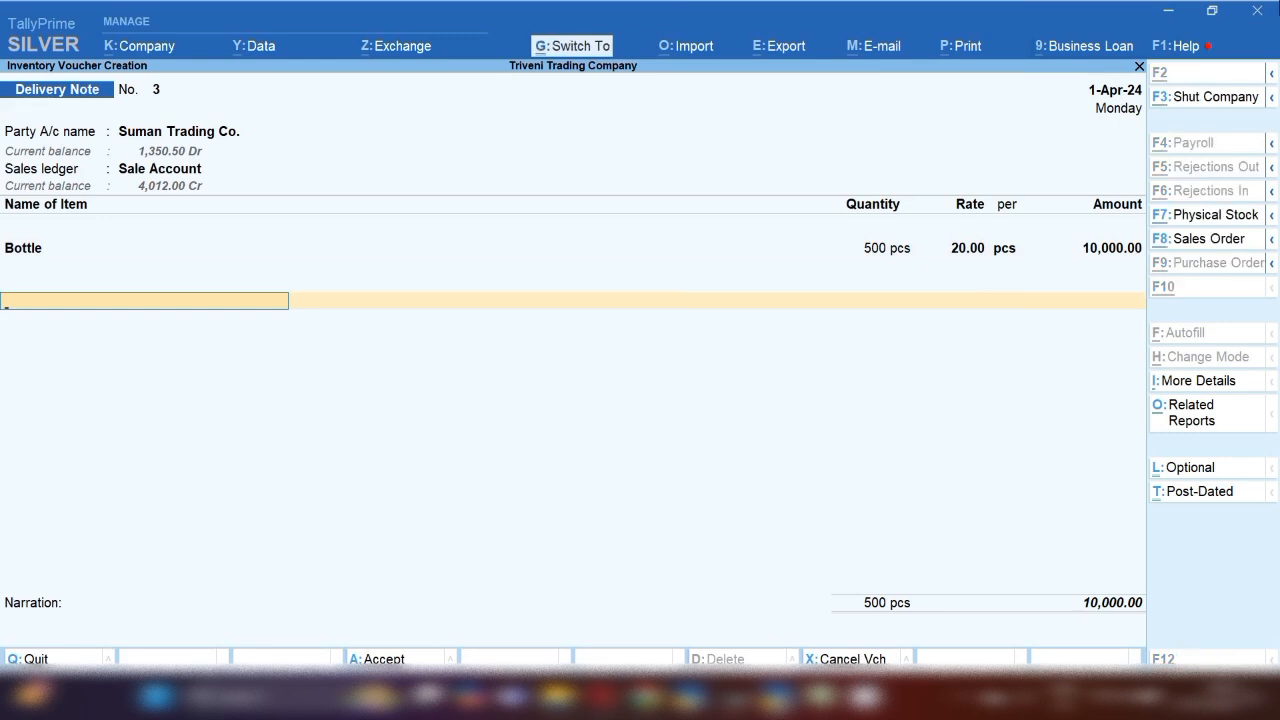
key(ctrl+a)
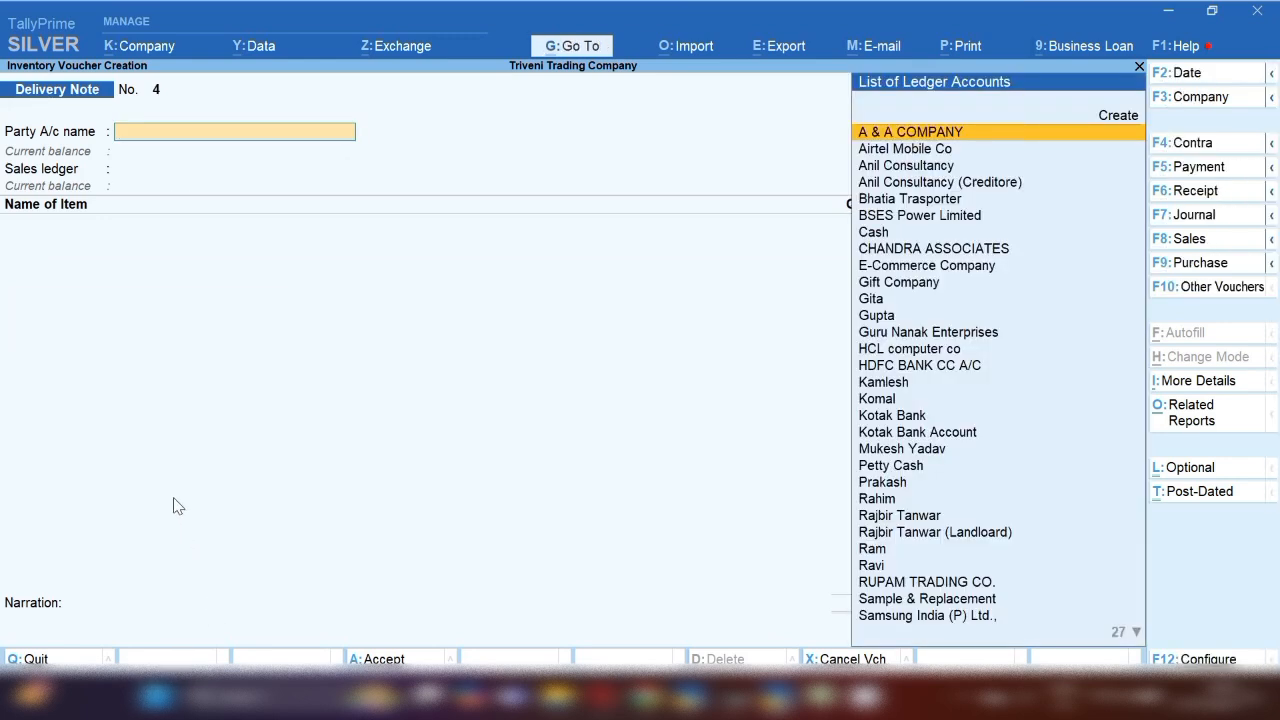
Leave delivery note entry and open the Statistics report of voucher and account types
key(Escape)
key(y)
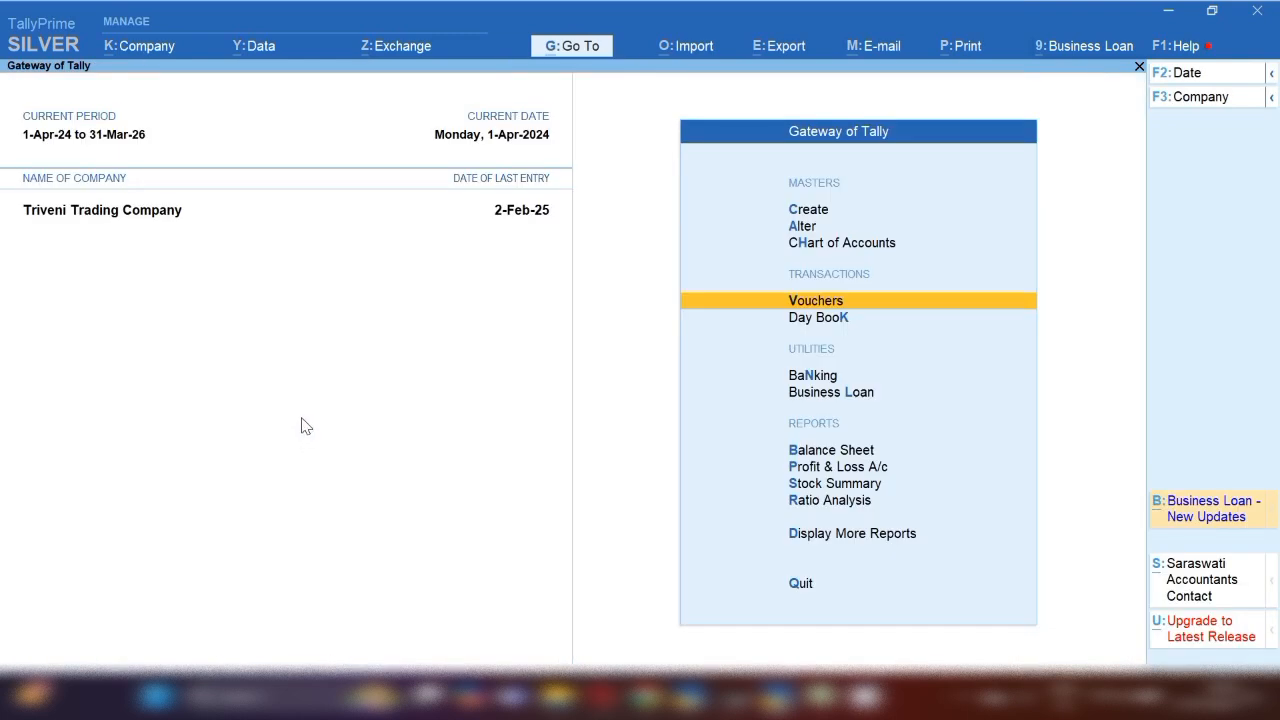
key(d)
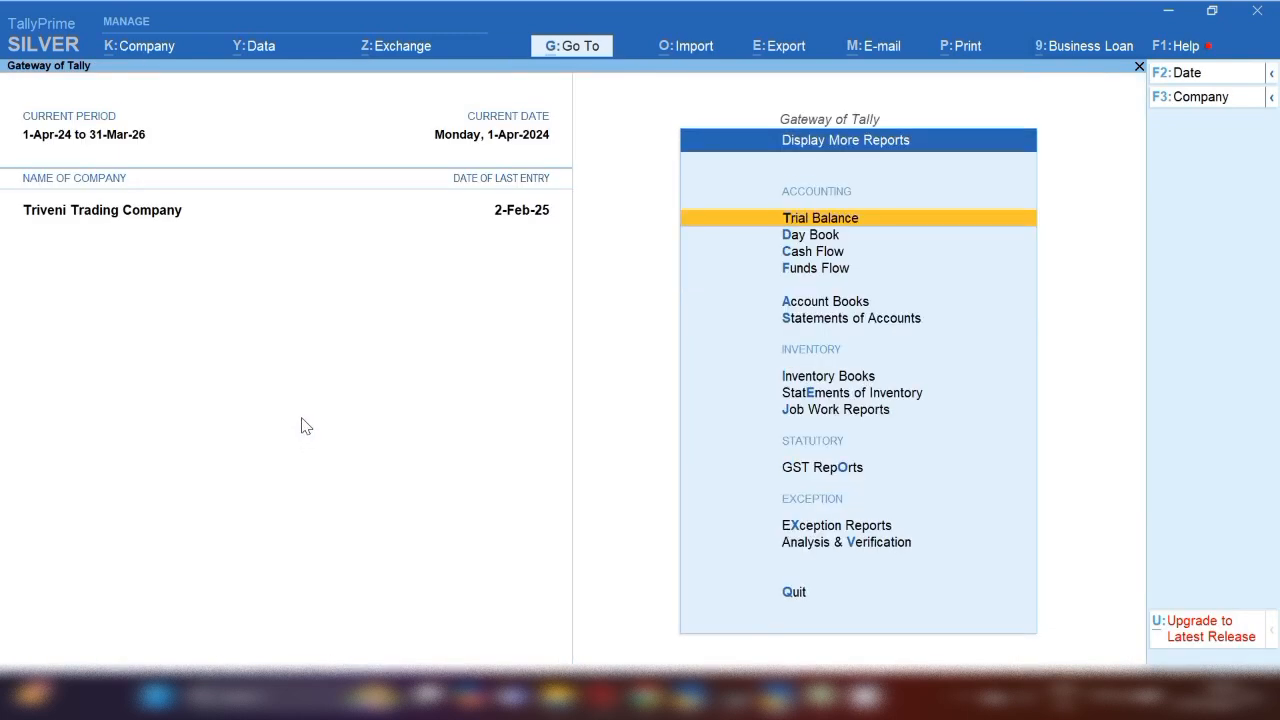
key(s)
key(s)
Examine the delivery note entries in Statistics and their monthly register for April, then return to Statistics
key(Down)
key(Down)
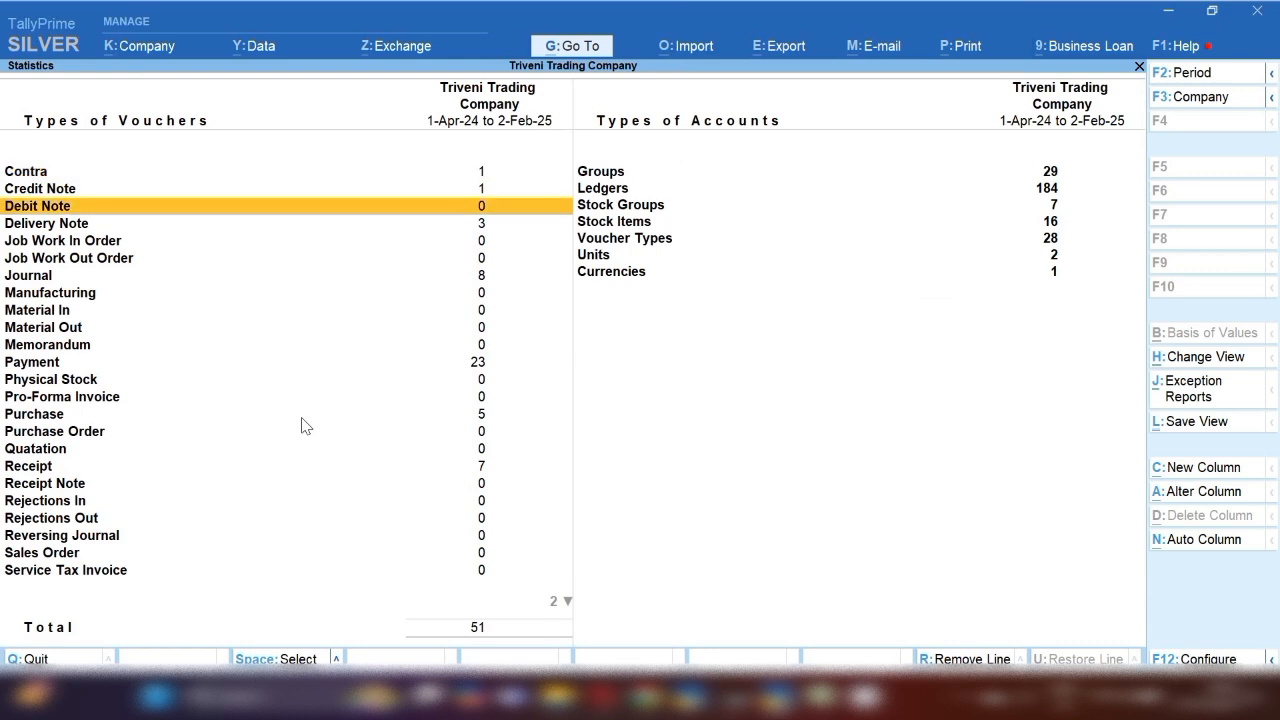
key(Return)
key(Down)
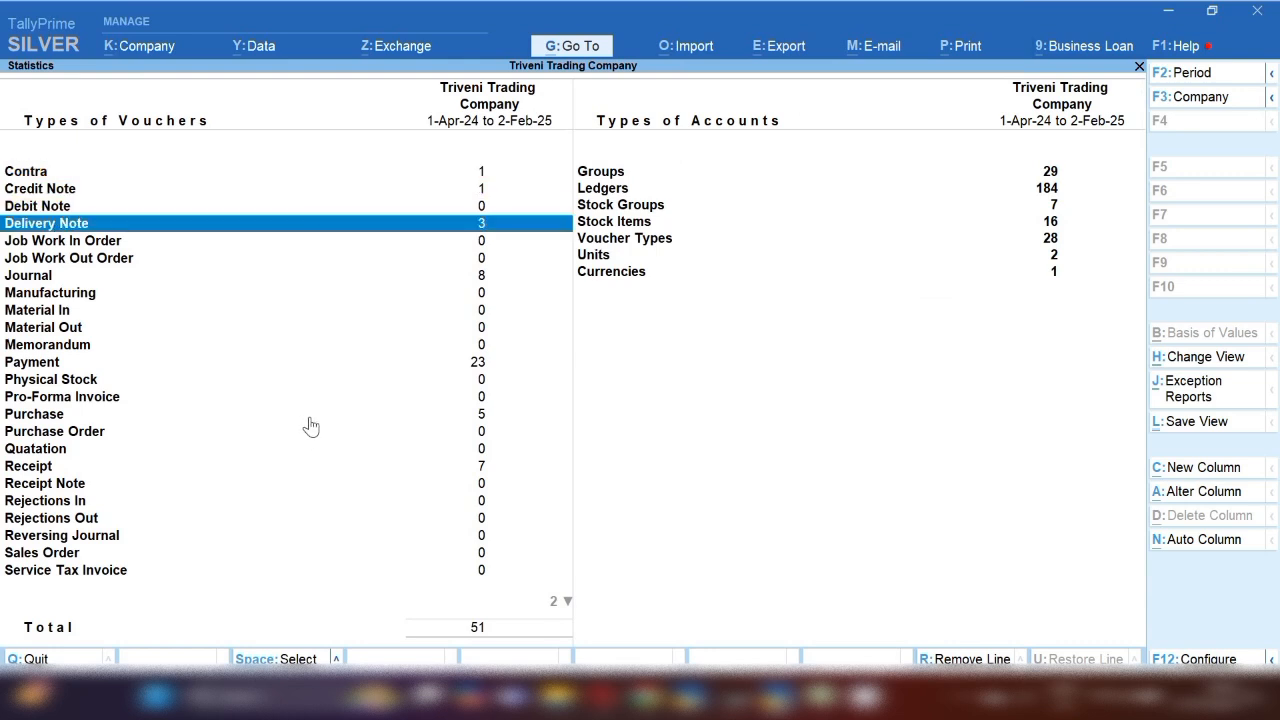
key(Return)
key(Up)
key(Up)
key(Up)
key(Up)
key(Up)
key(Up)
key(Up)
key(Up)
key(Up)
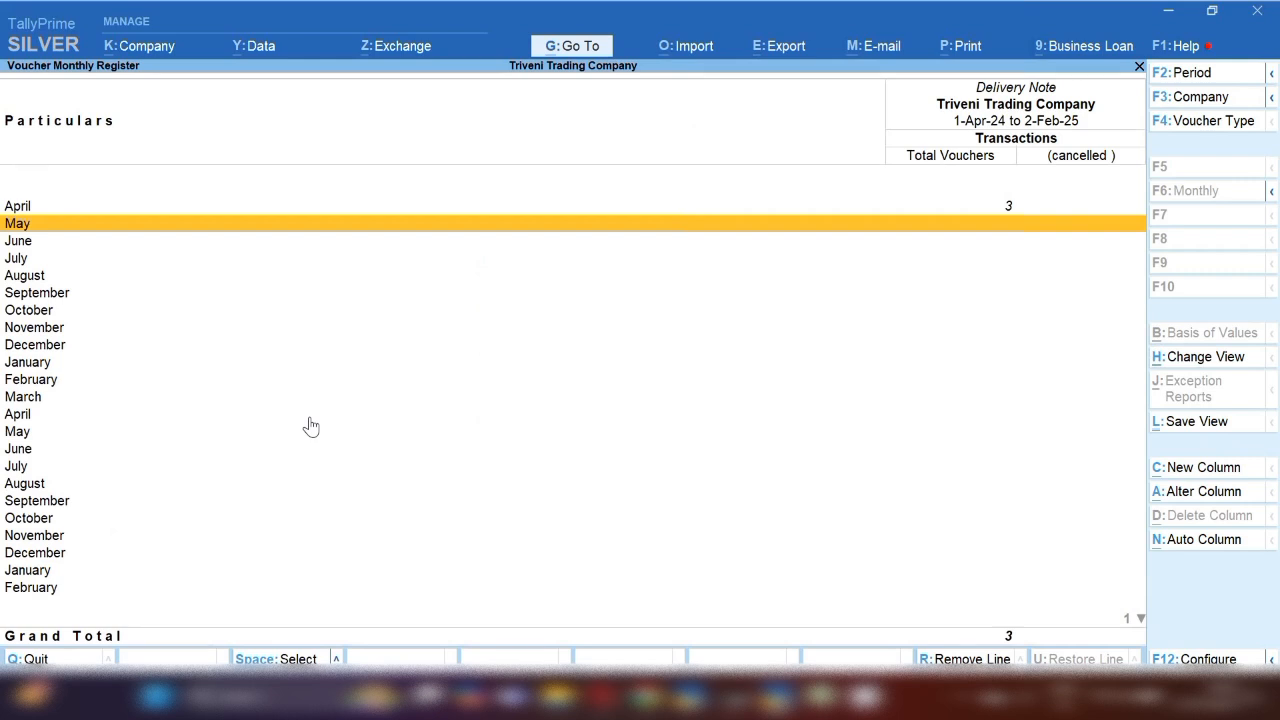
key(Up)
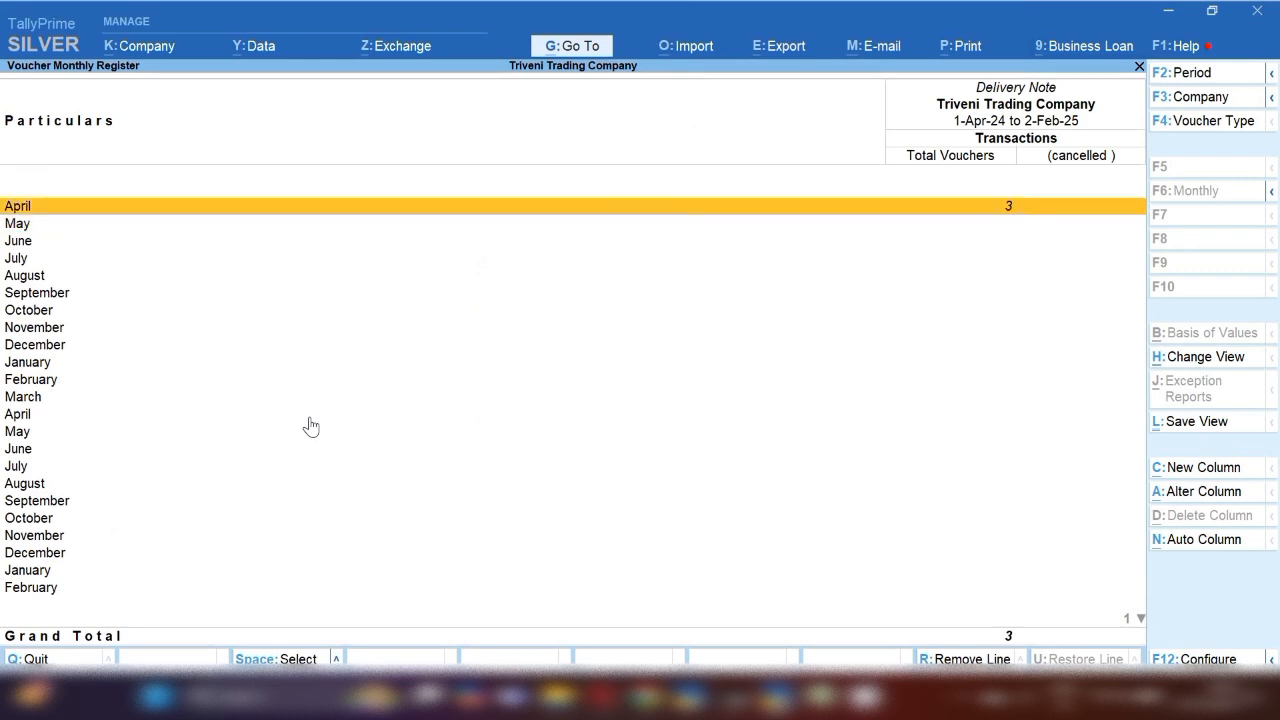
key(Escape)
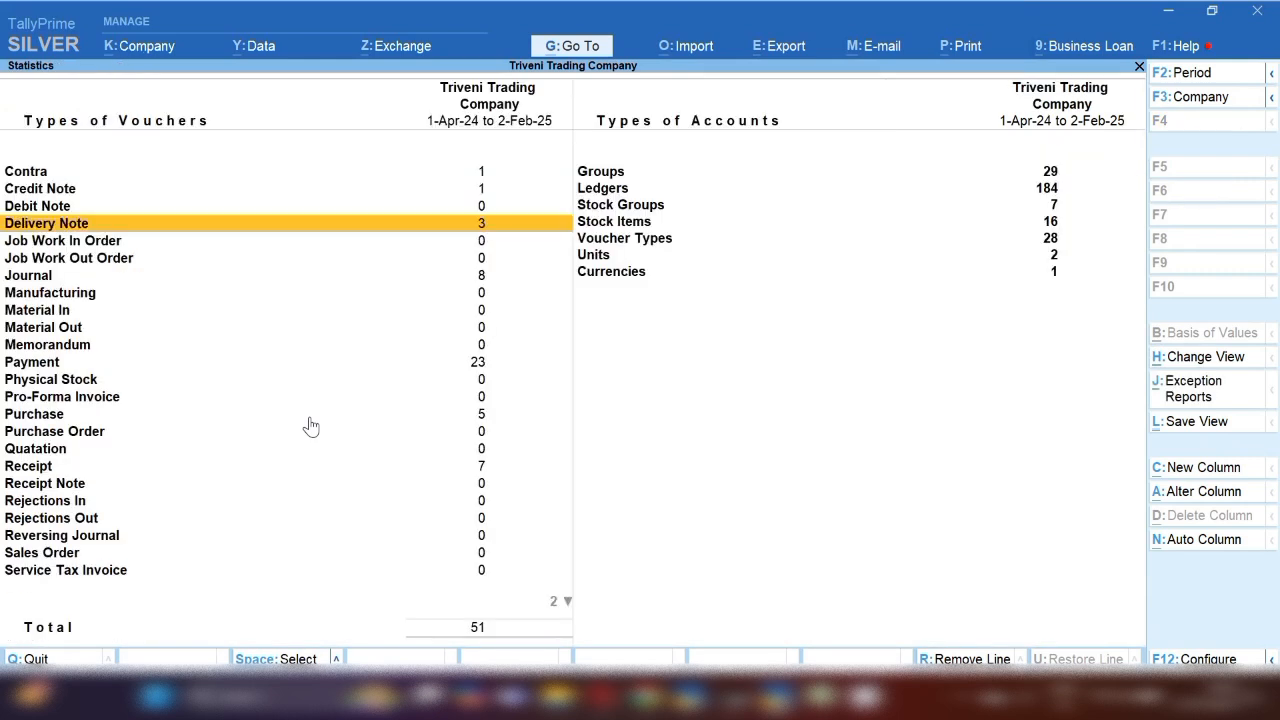
Return to voucher entry and start a sales invoice dated 2-Apr-24
key(Escape)
key(Escape)
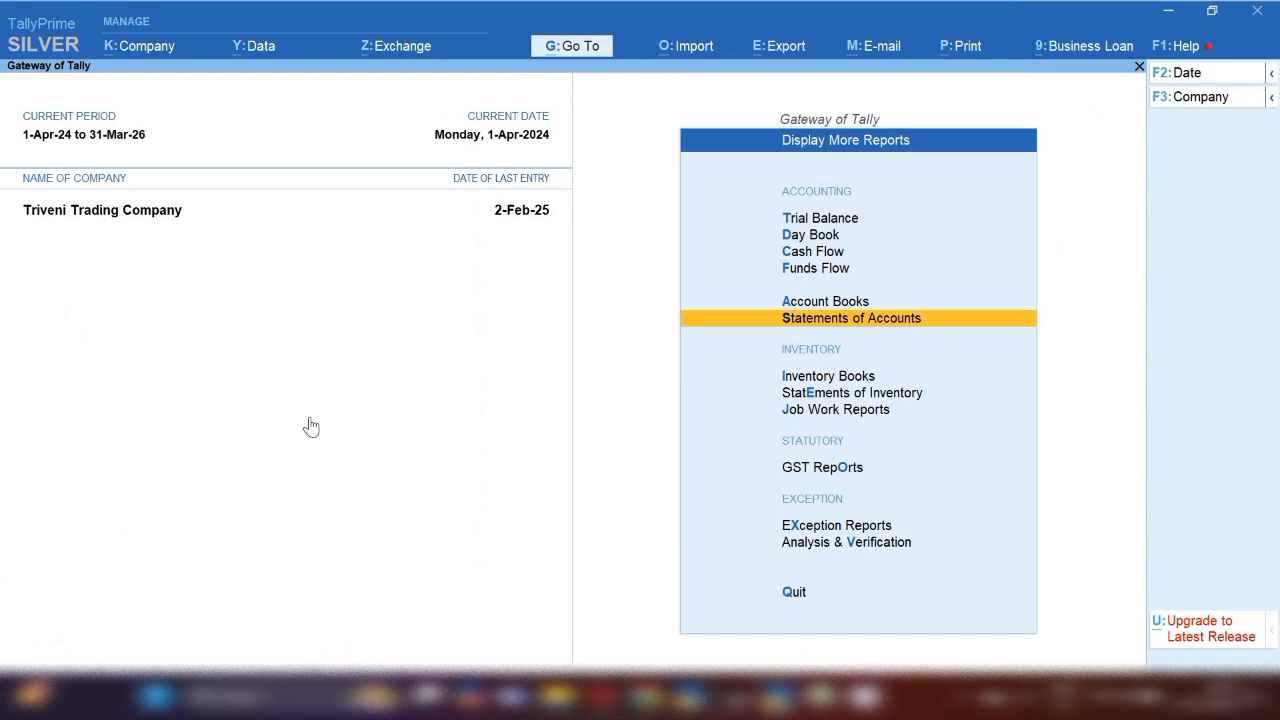
key(Escape)
key(v)
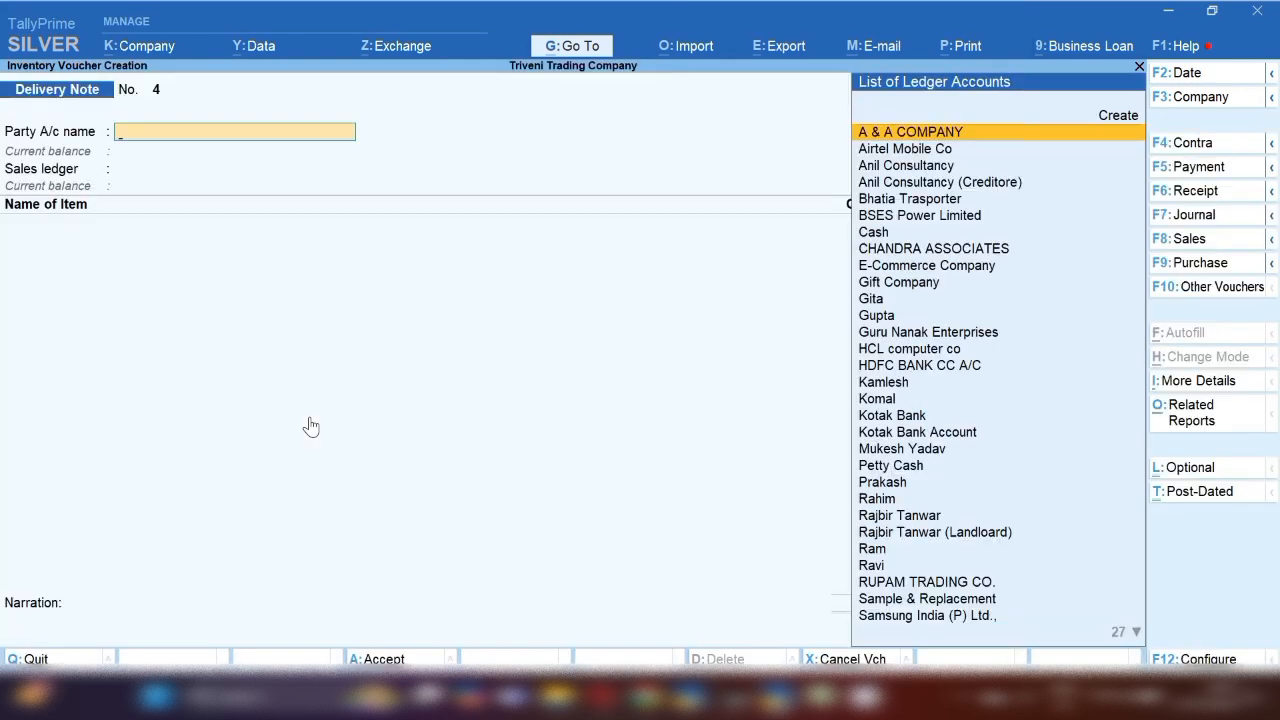
click(1190, 239)
key(Return)
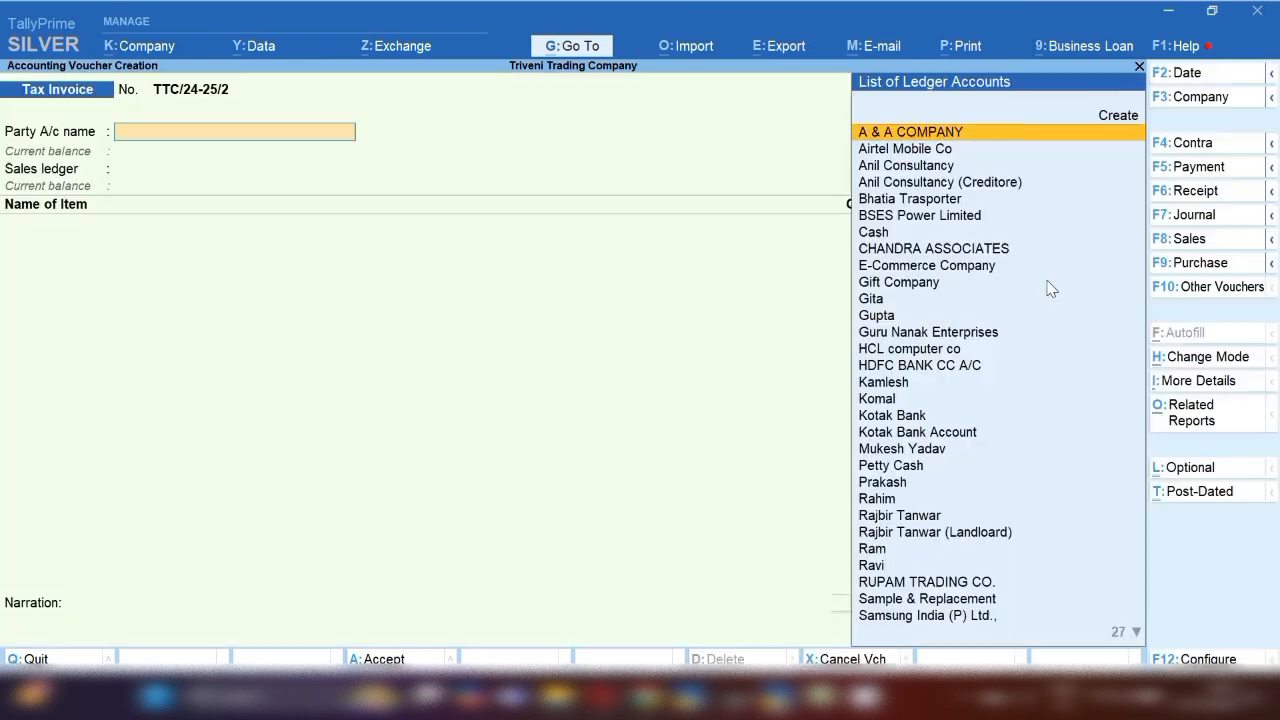
key(F2)
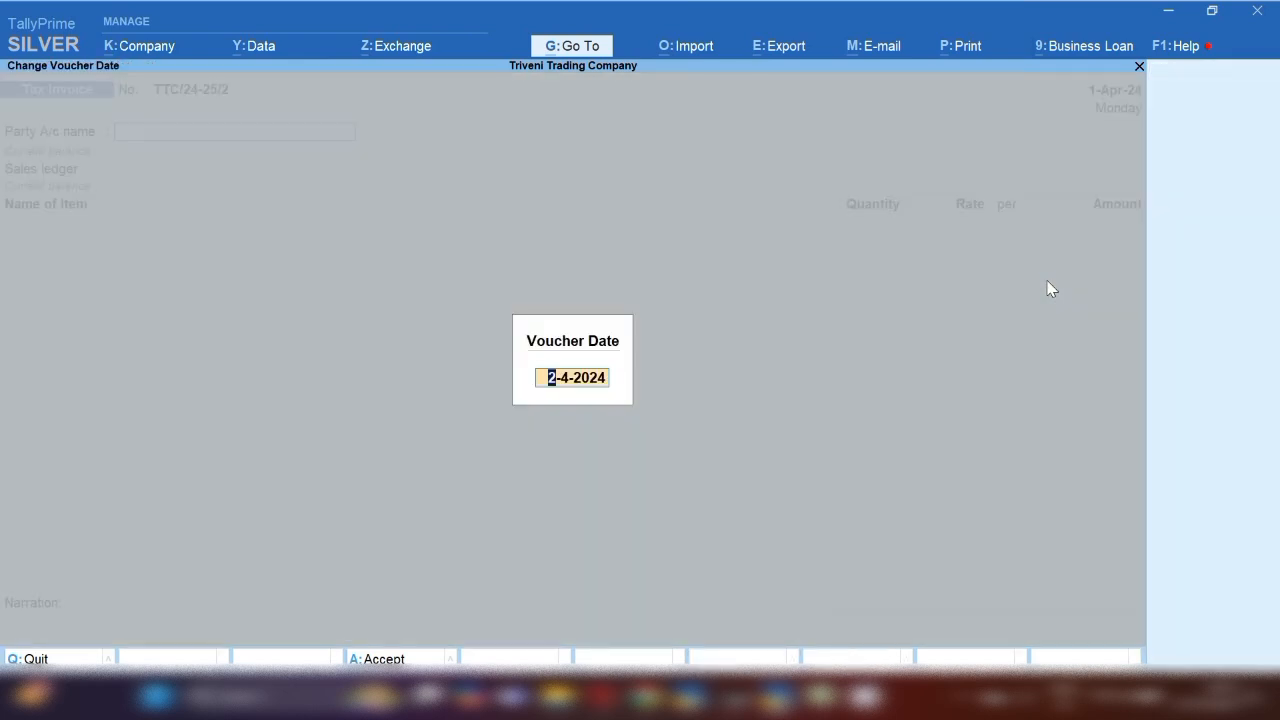
text(1)
key(Return)
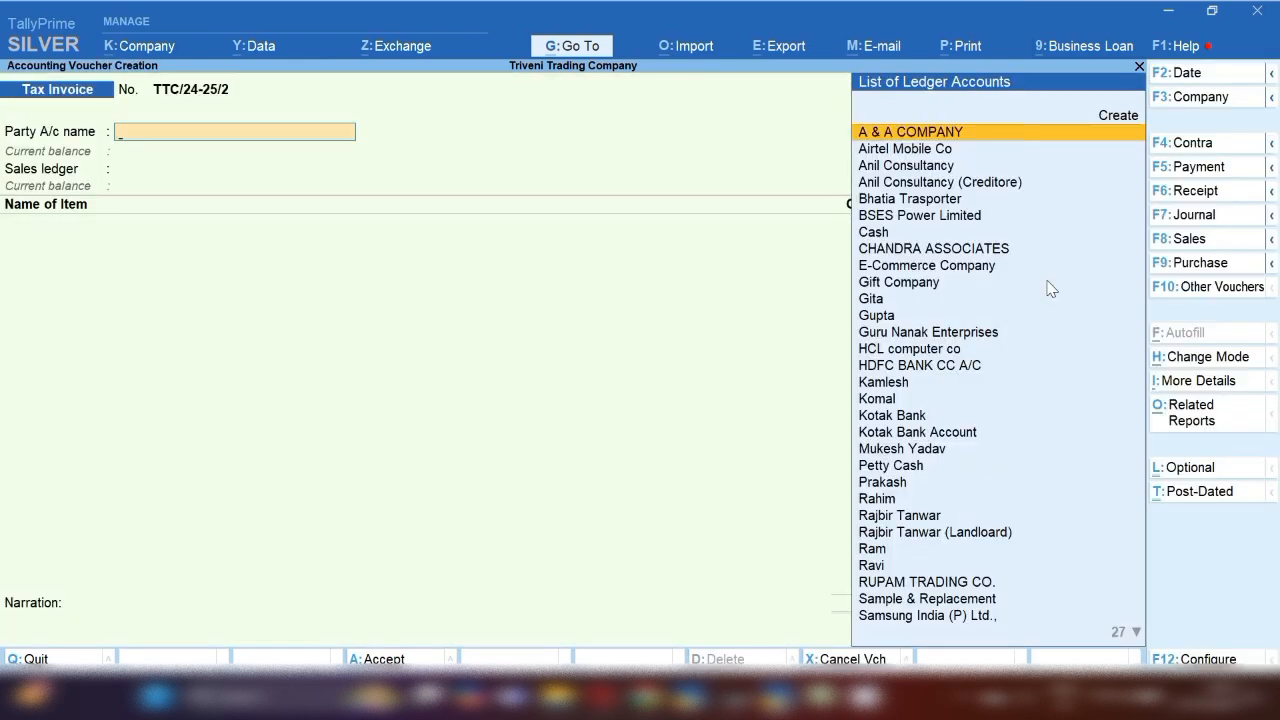
Choose Suman Trading Co. as the party account of the sales invoice
text(Suman)
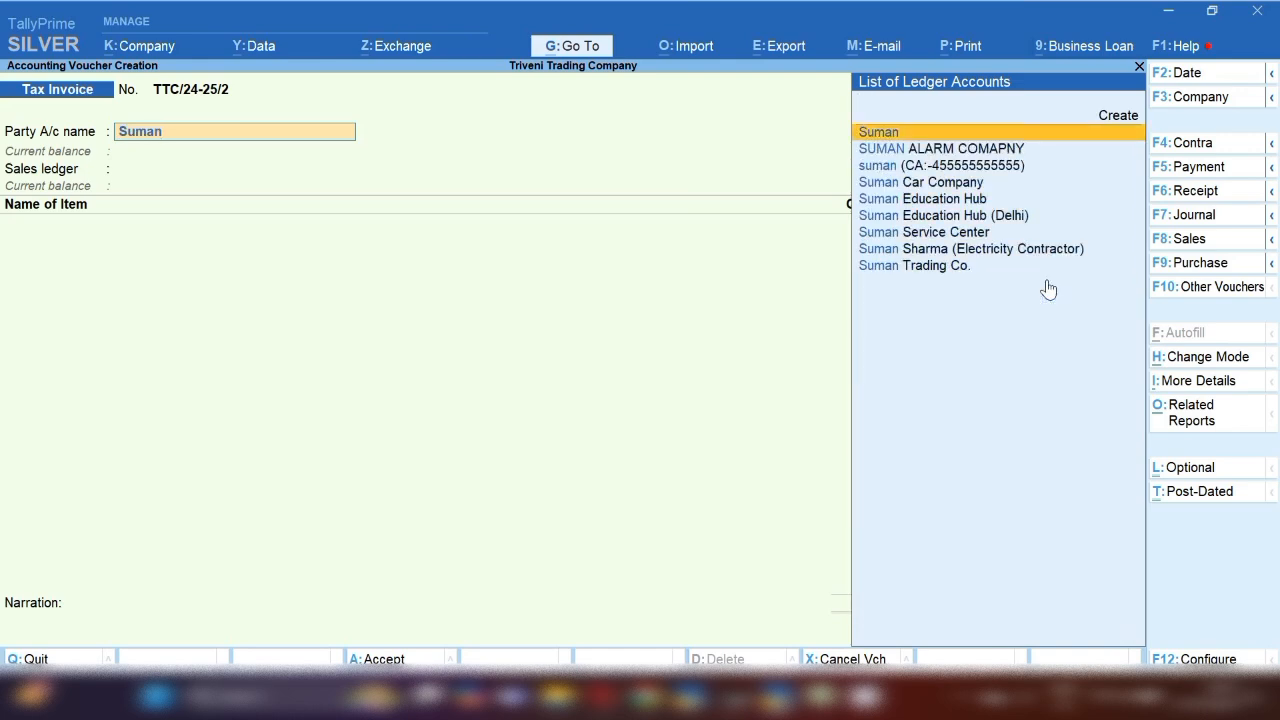
key(Down)
key(Down)
key(Down)
key(Down)
key(Down)
key(Down)
key(Down)
key(Down)
key(Return)
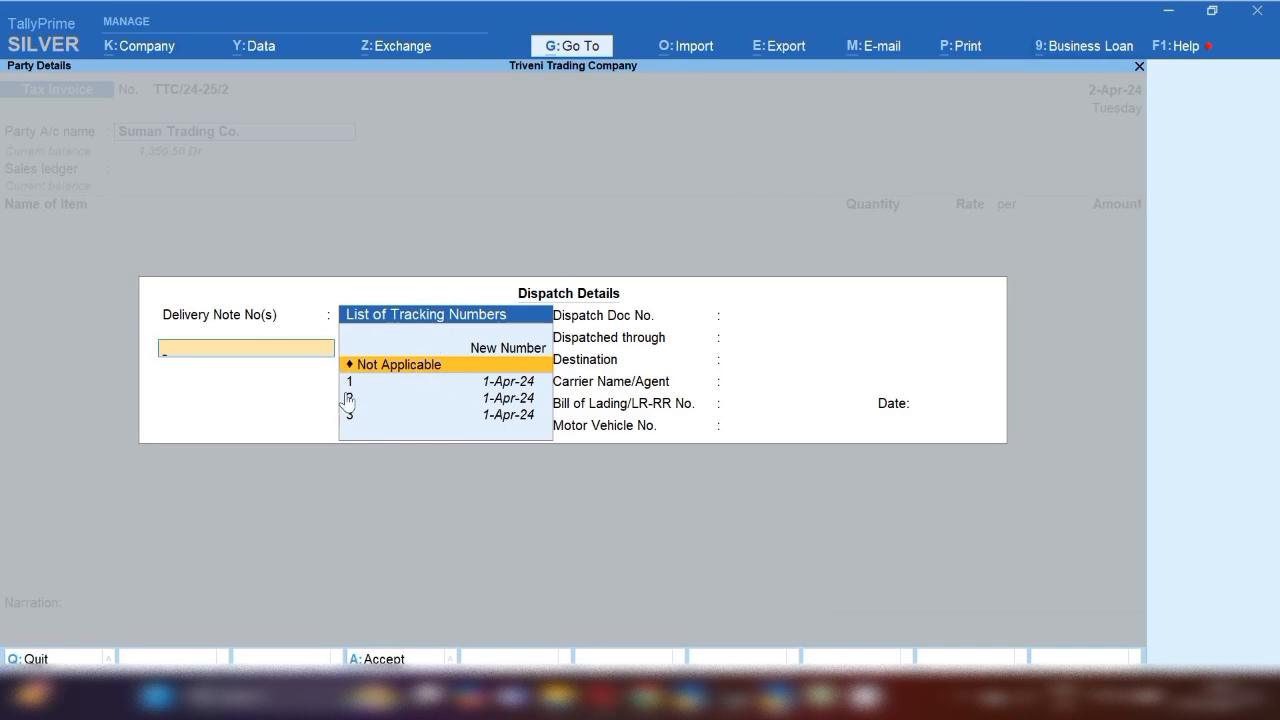
Link delivery notes 1, 2 and 3 to the invoice in its dispatch details and end the list
key(Down)
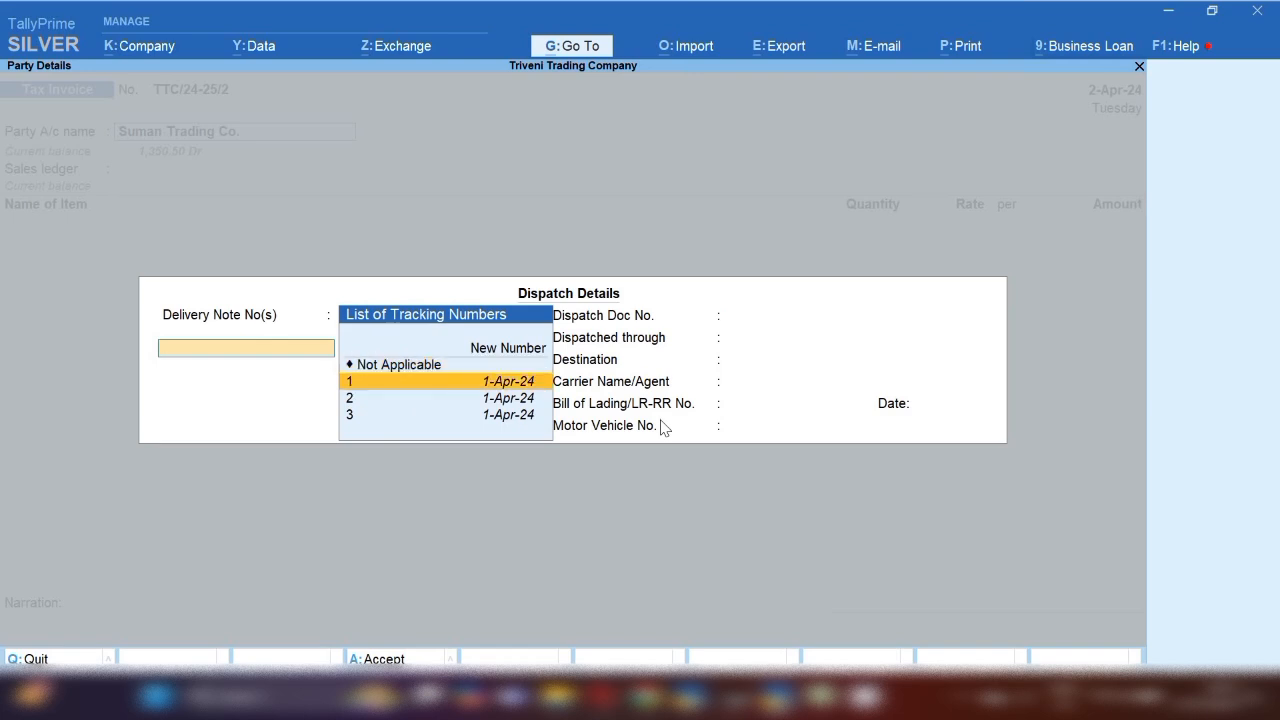
key(Return)
key(Return)
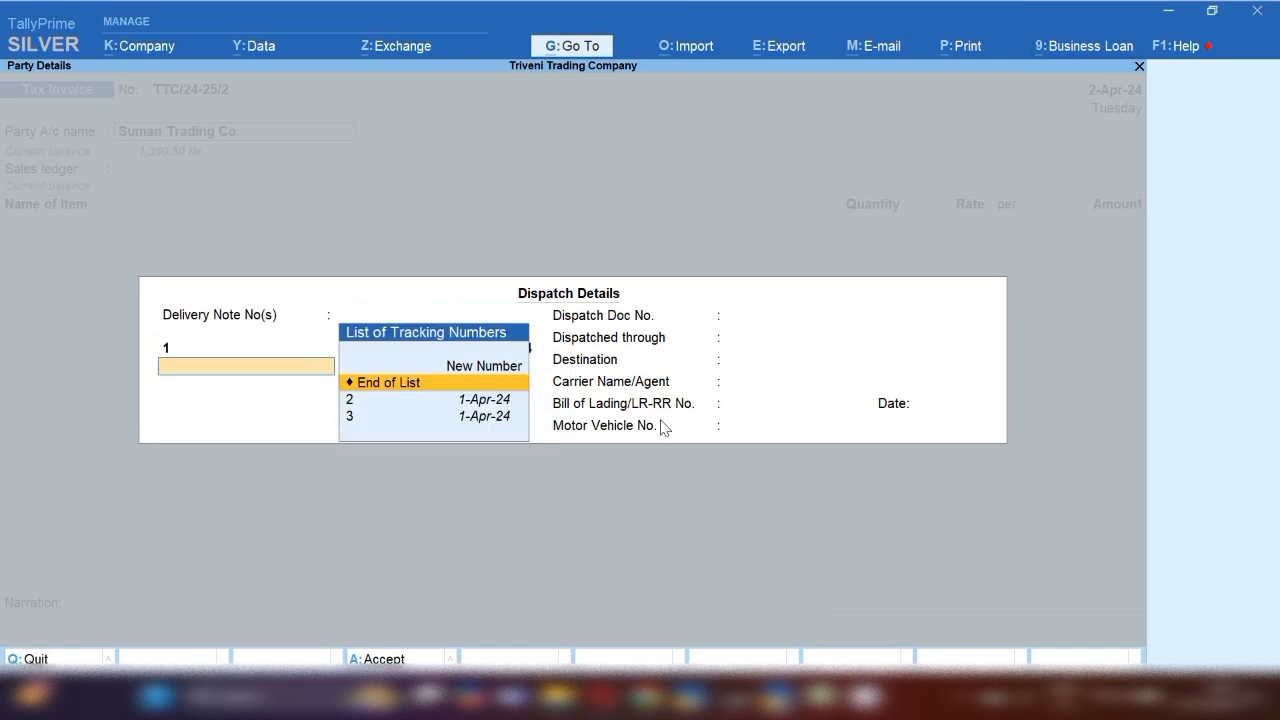
key(Down)
key(Return)
key(Return)
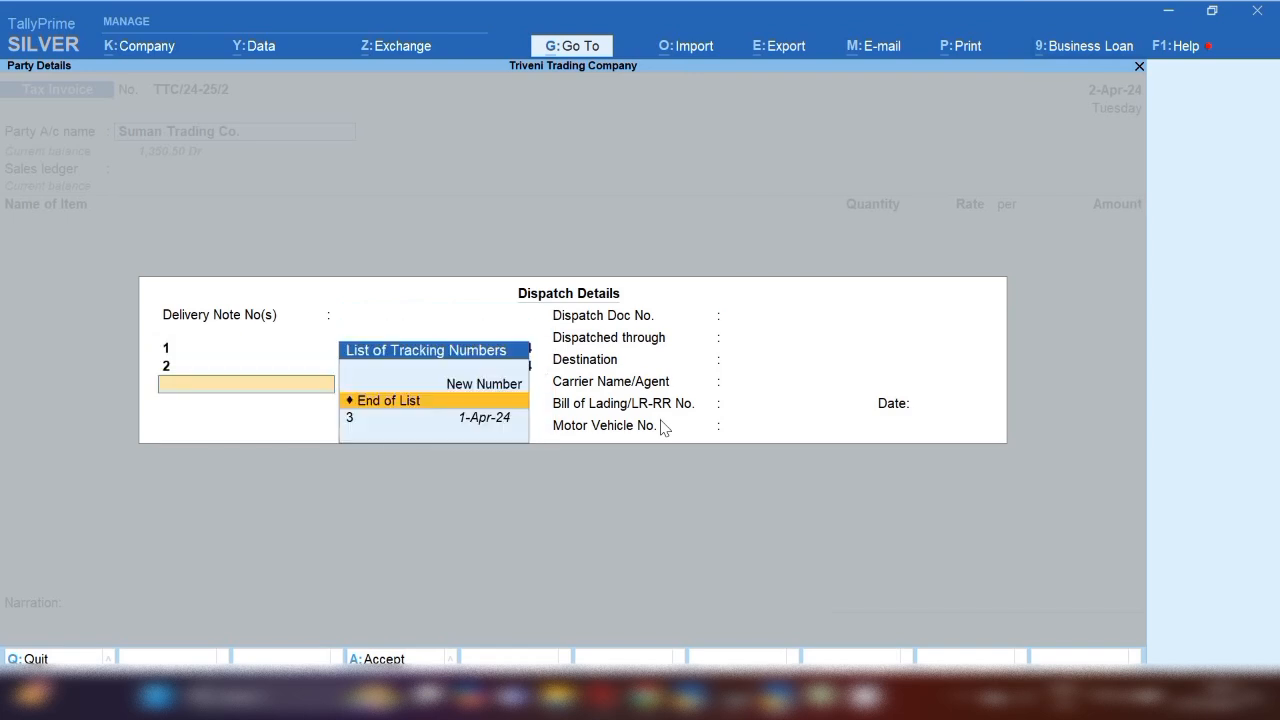
key(Down)
key(Return)
key(Return)
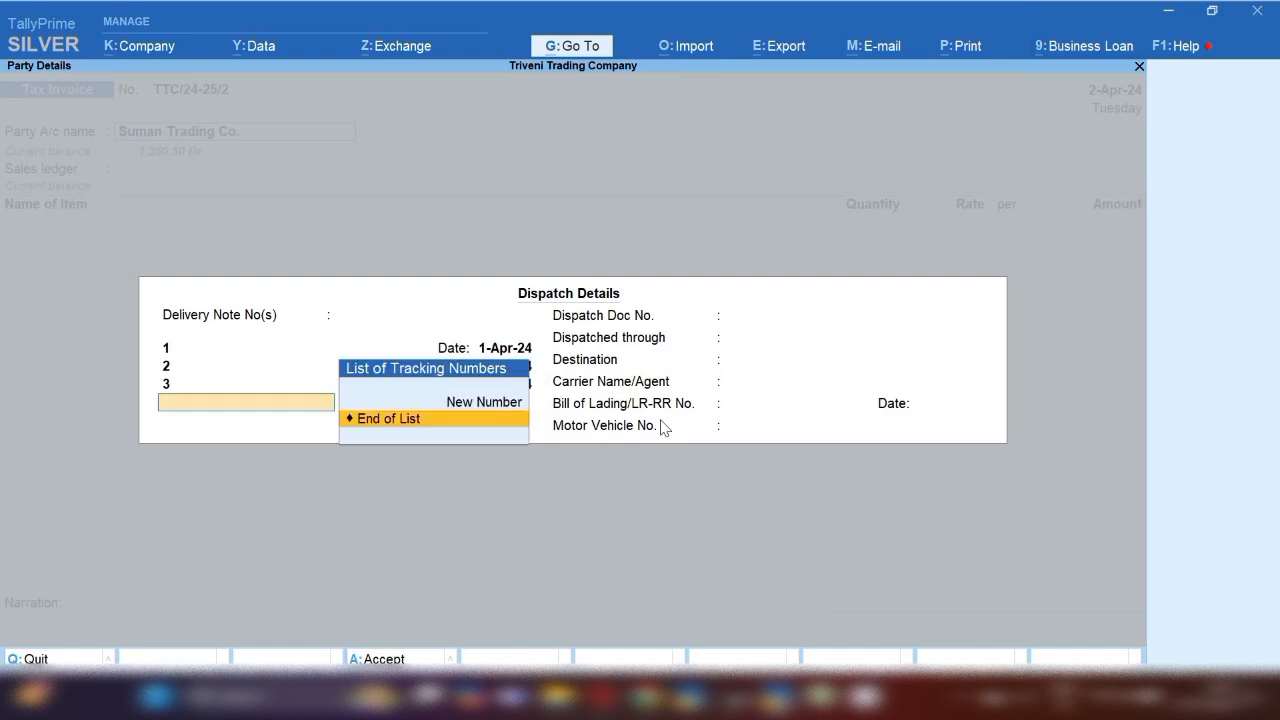
key(Return)
Leave the remaining dispatch fields of the invoice blank and accept the dispatch details
key(Return)
key(Return)
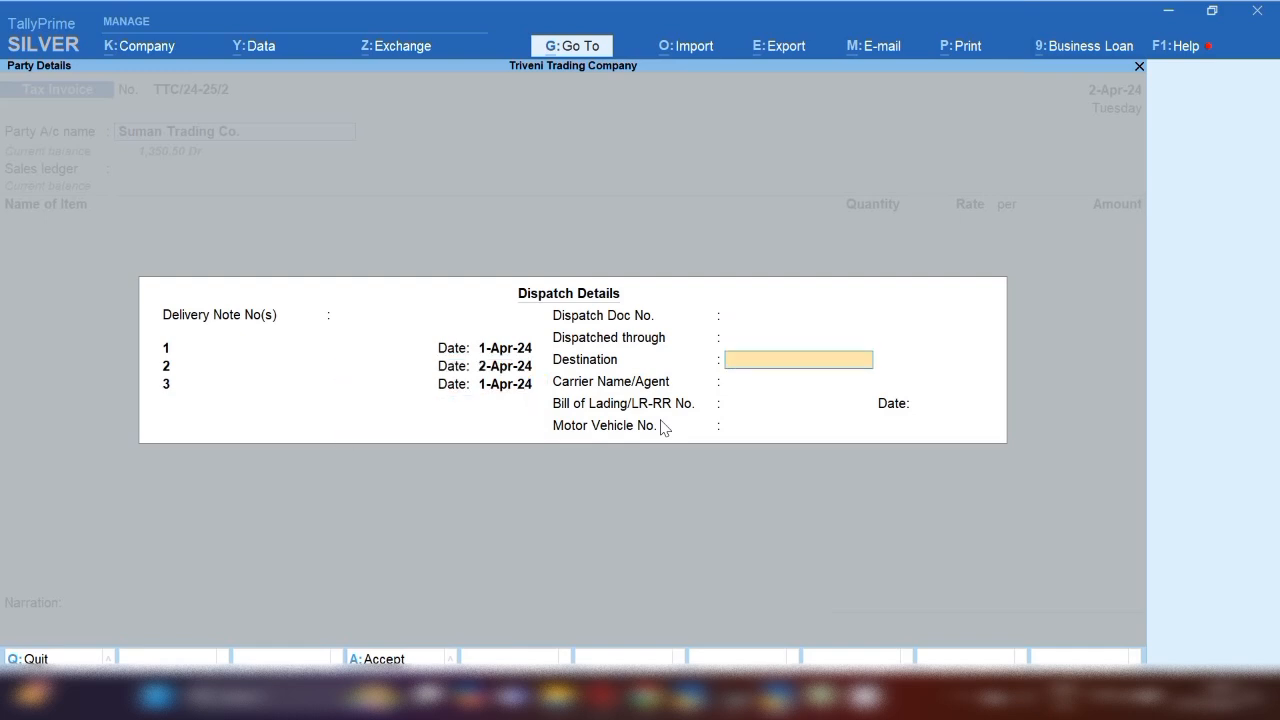
key(Return)
key(Return)
key(Return)
key(Return)
key(Return)
key(Return)
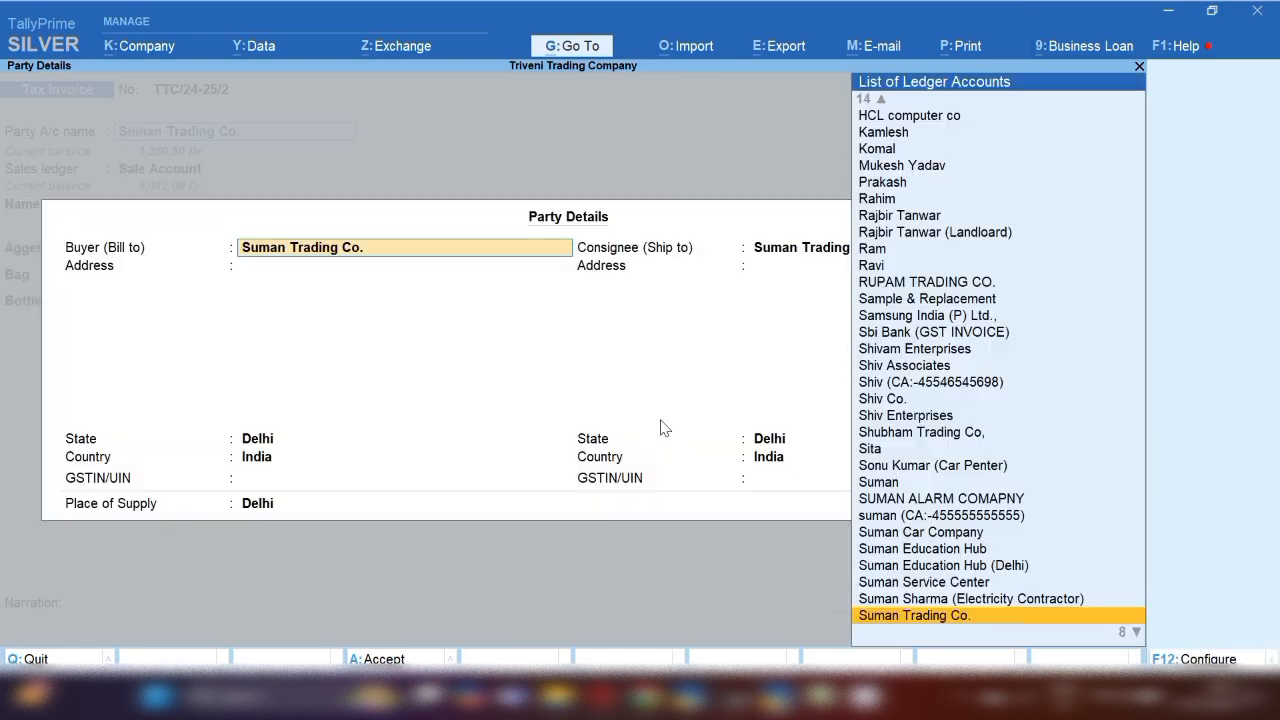
Accept the default party details of the invoice and keep Sale Account as its sales ledger
key(Return)
key(Return)
key(Return)
key(Return)
key(Return)
key(Return)
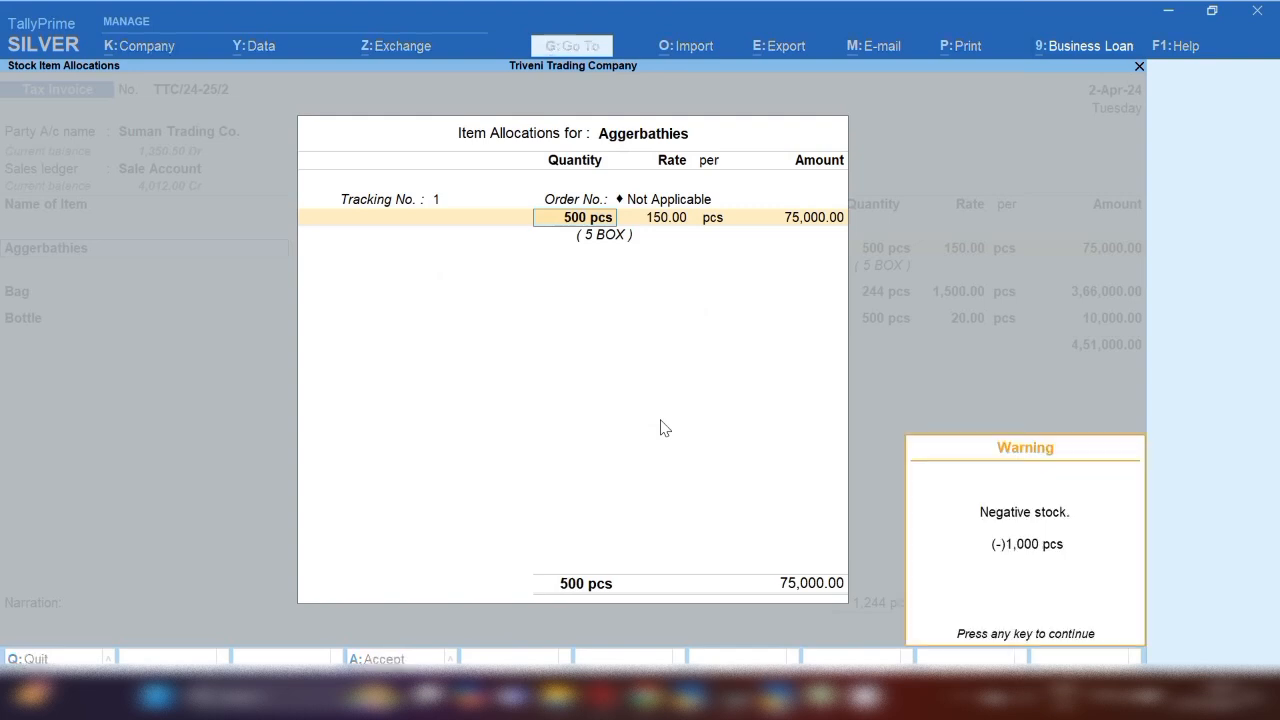
Accept the Aggerbathies allocation of 500 pcs at 150.00 and save the sales invoice
key(Return)
key(Return)
key(Return)
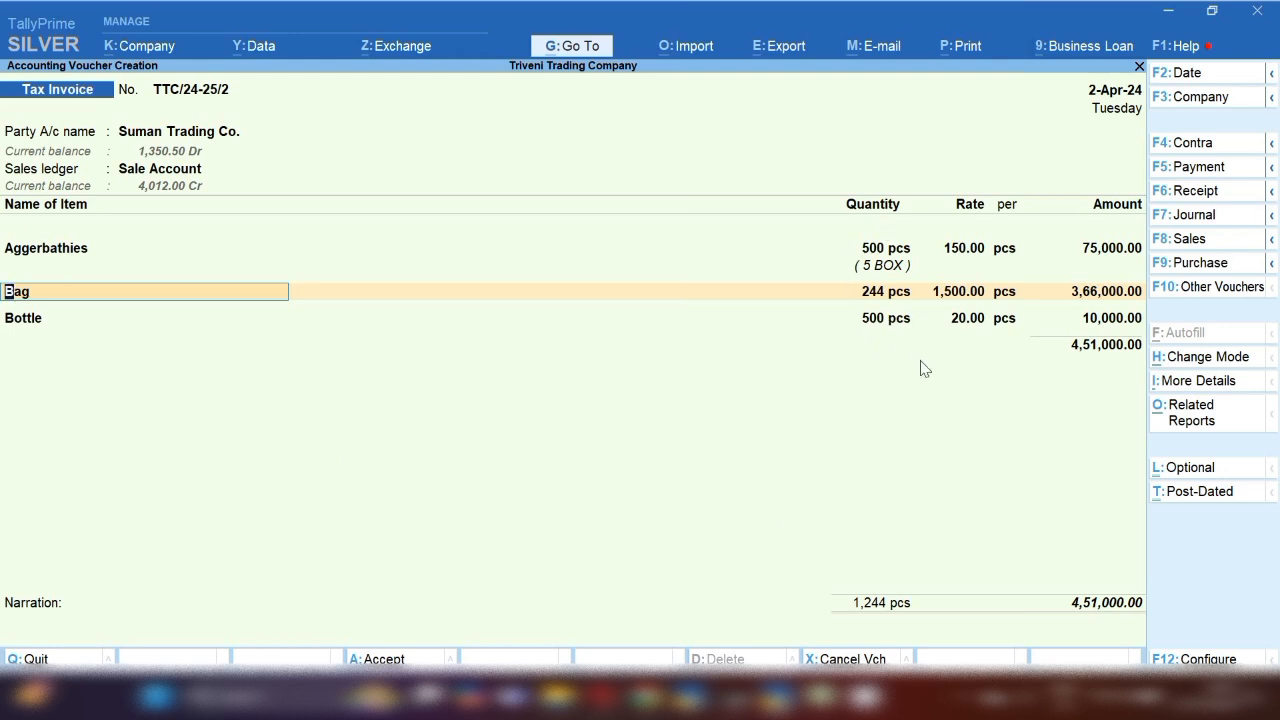
click(380, 660)
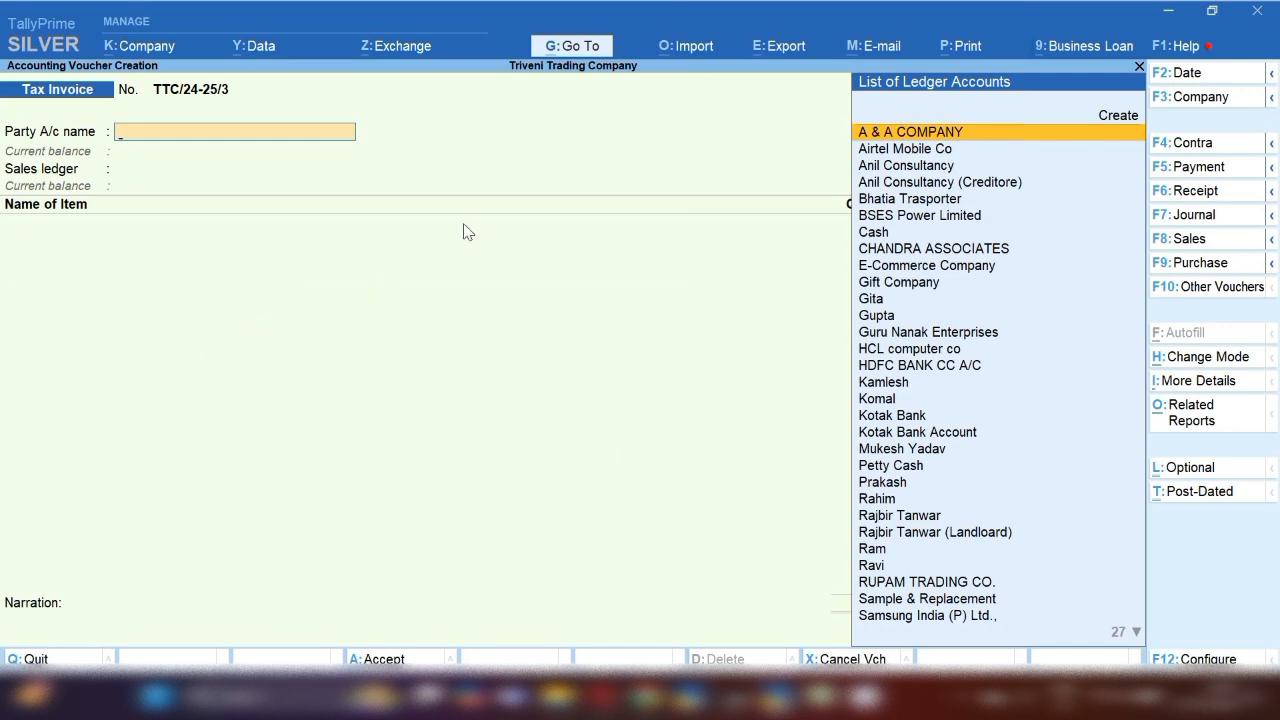
Leave voucher entry and drill down from the Balance Sheet through Current Assets to the Sundry Debtors group summary
key(Escape)
key(y)
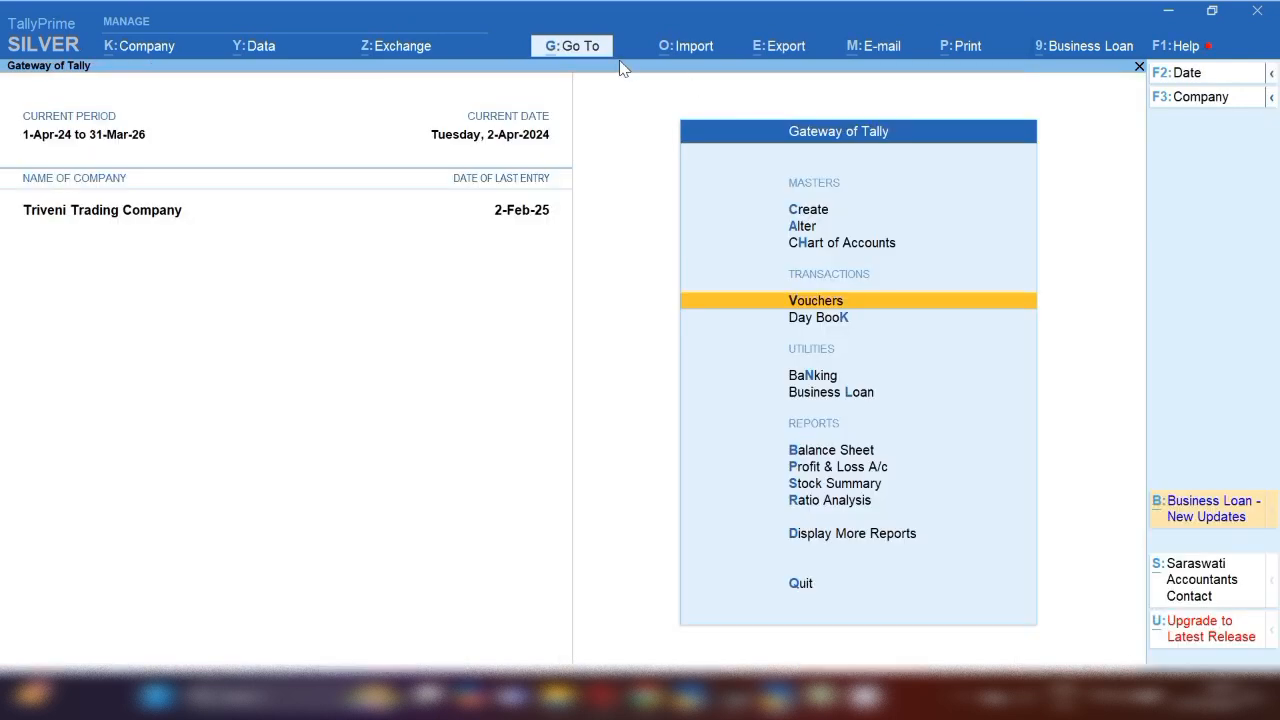
key(b)
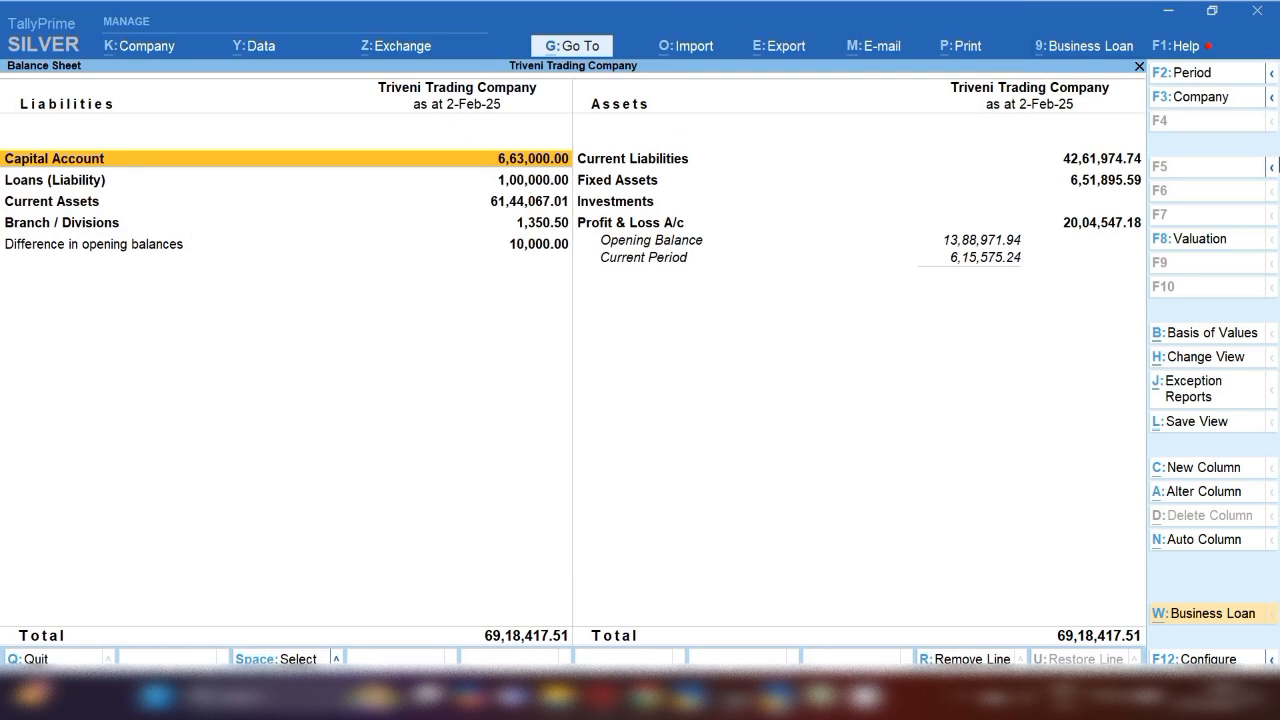
key(Right)
key(Down)
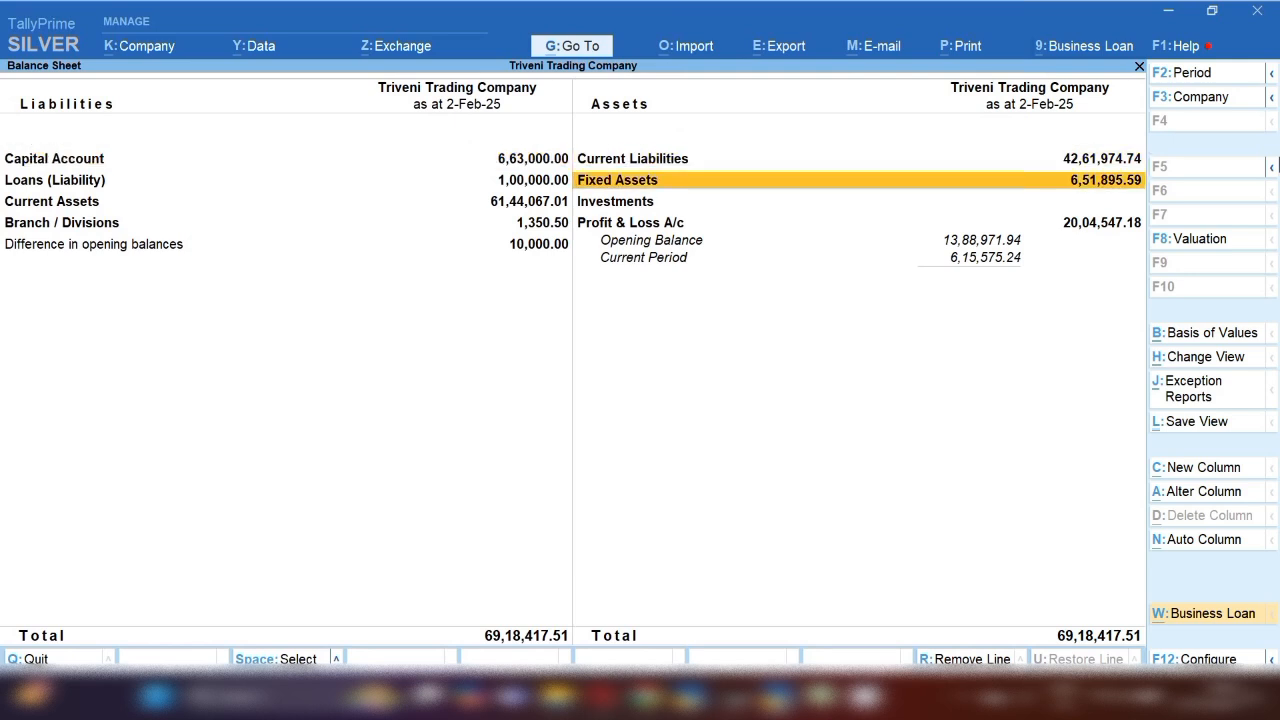
key(Left)
key(Down)
key(Return)
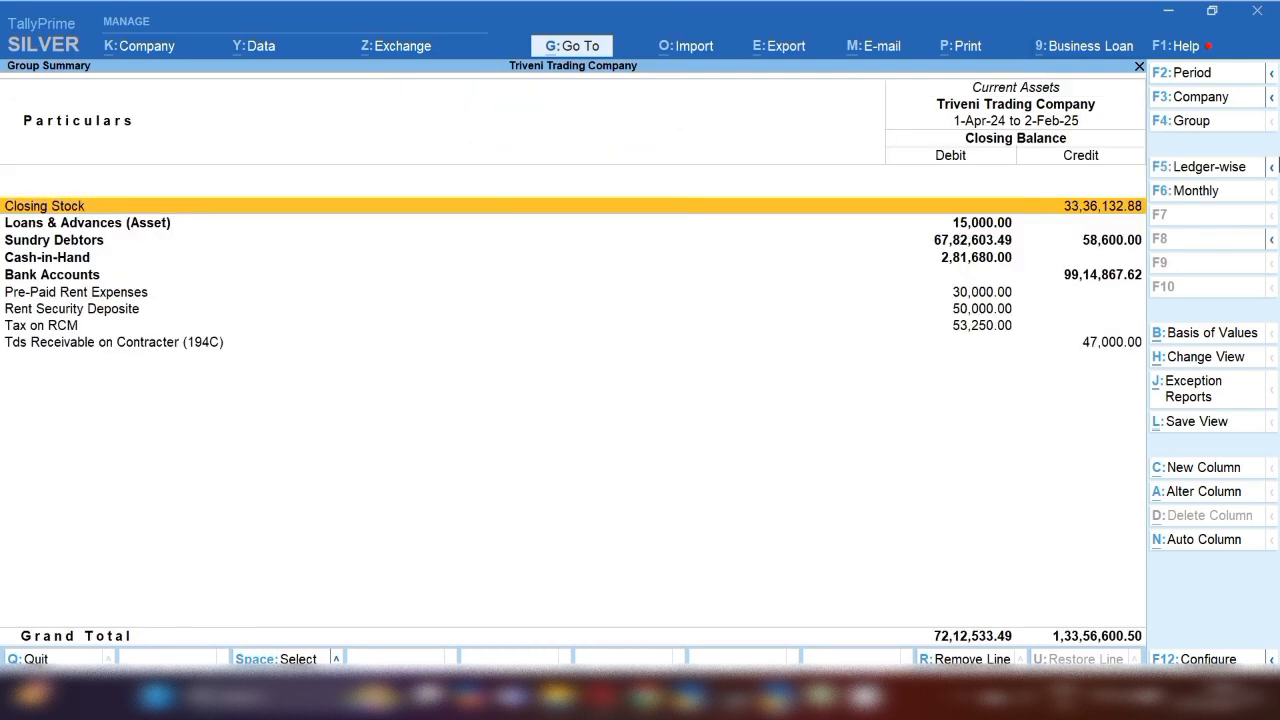
key(Down)
key(Down)
key(Return)
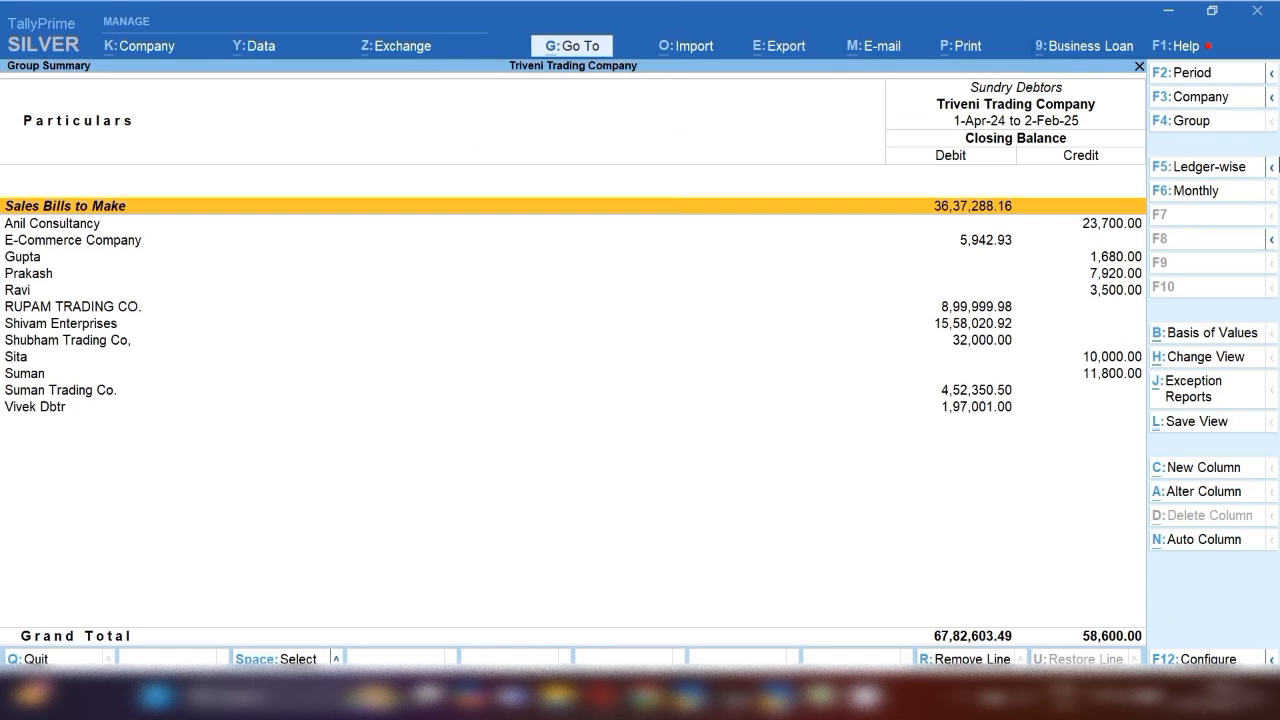
Return from the Sundry Debtors group summary through Current Assets to the Balance Sheet
key(Escape)
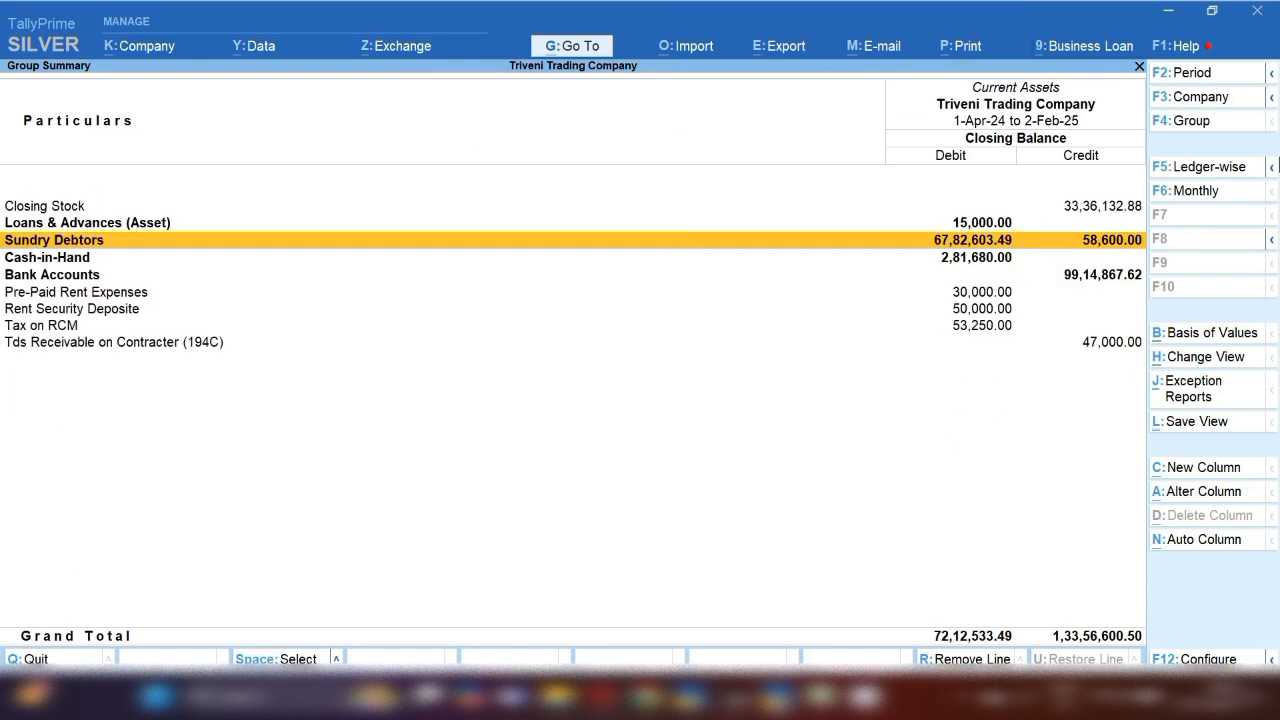
key(Escape)
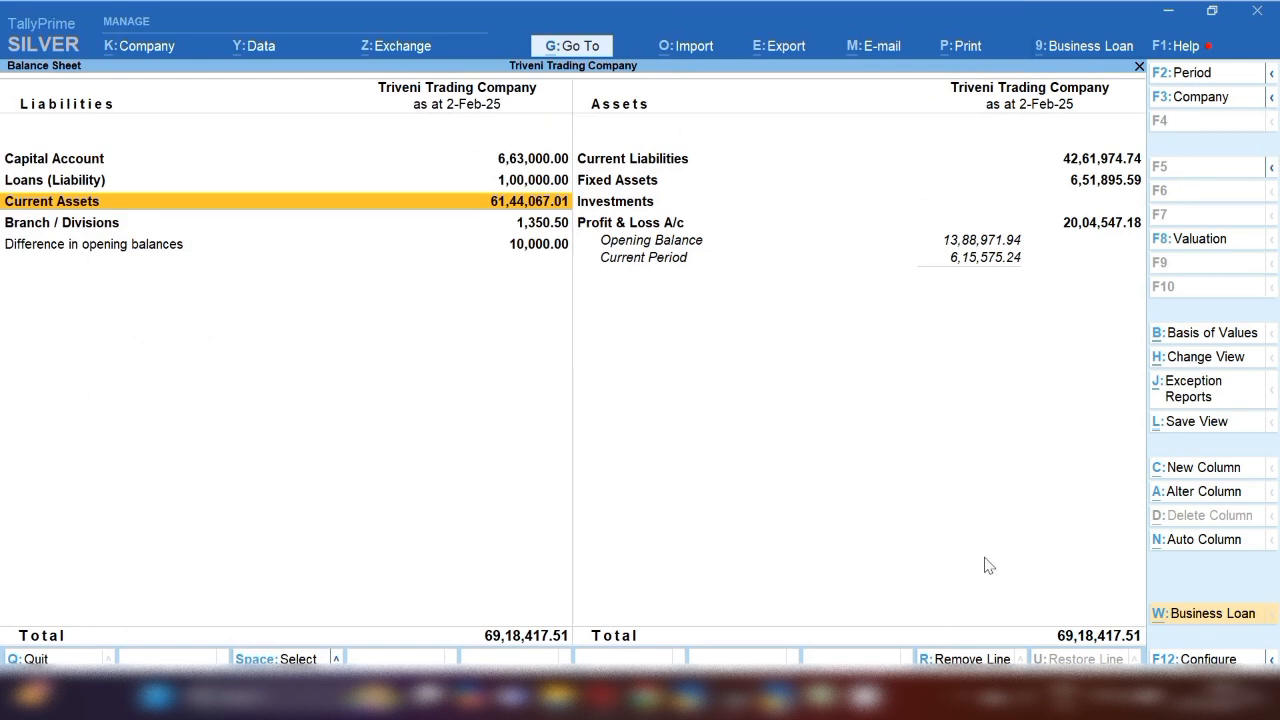
Open the company features settings for COST CENTER COMPANY
click(146, 46)
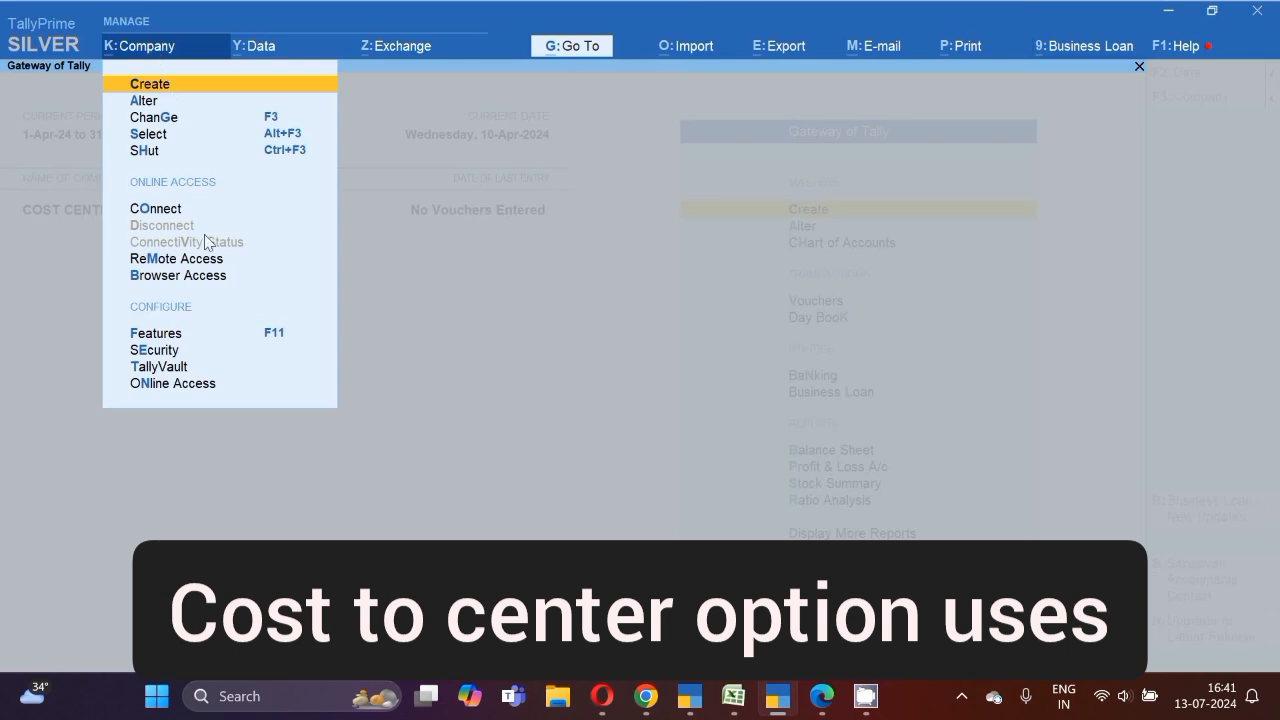
click(156, 336)
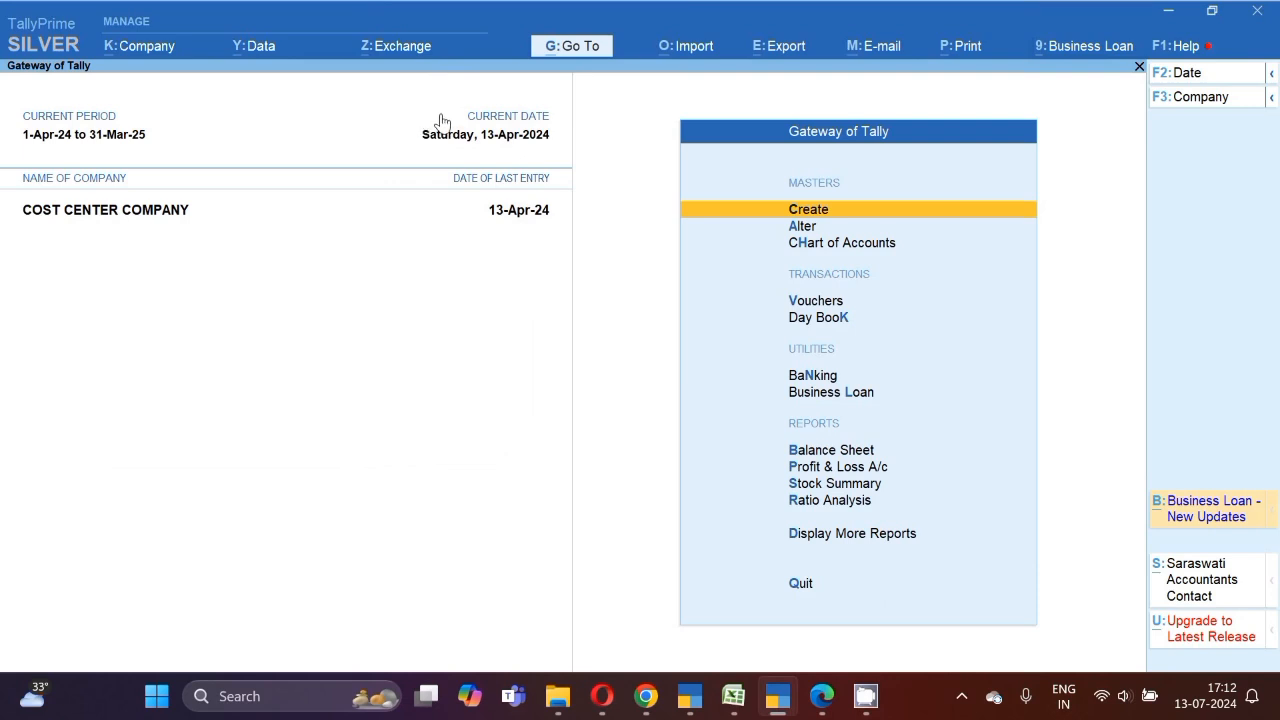
key(Return)
key(Down)
key(Down)
key(Down)
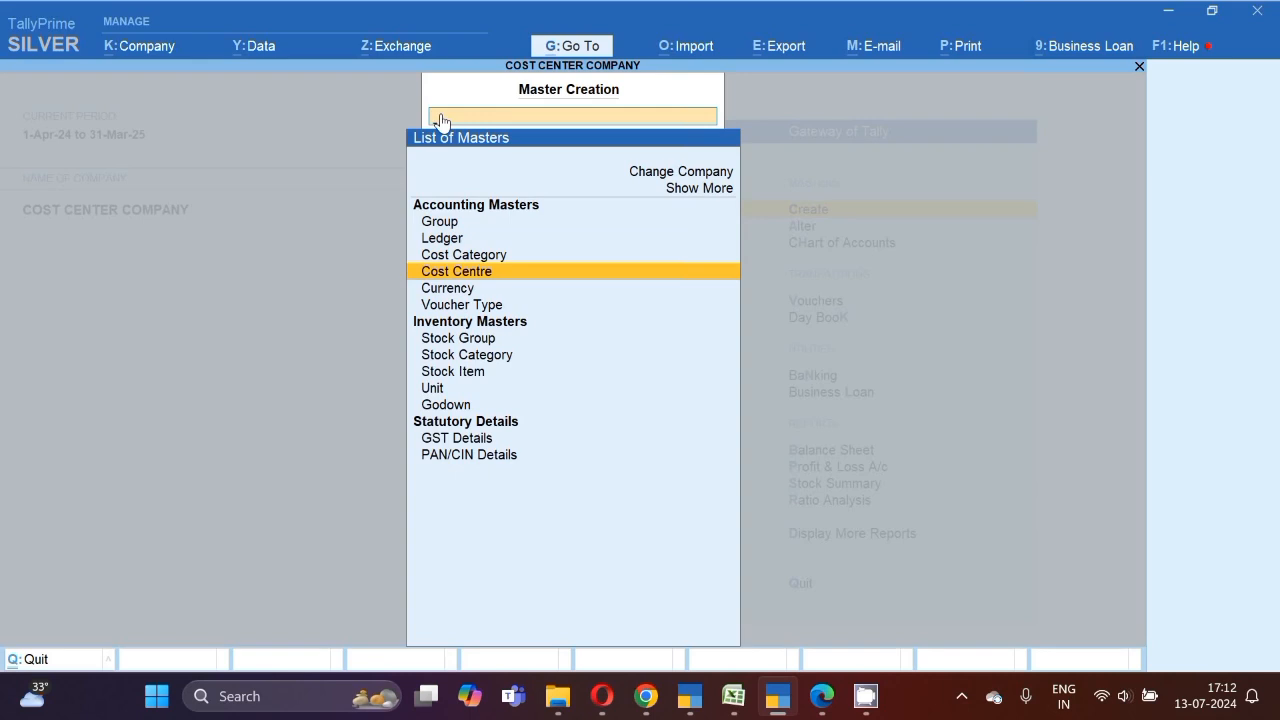
key(Return)
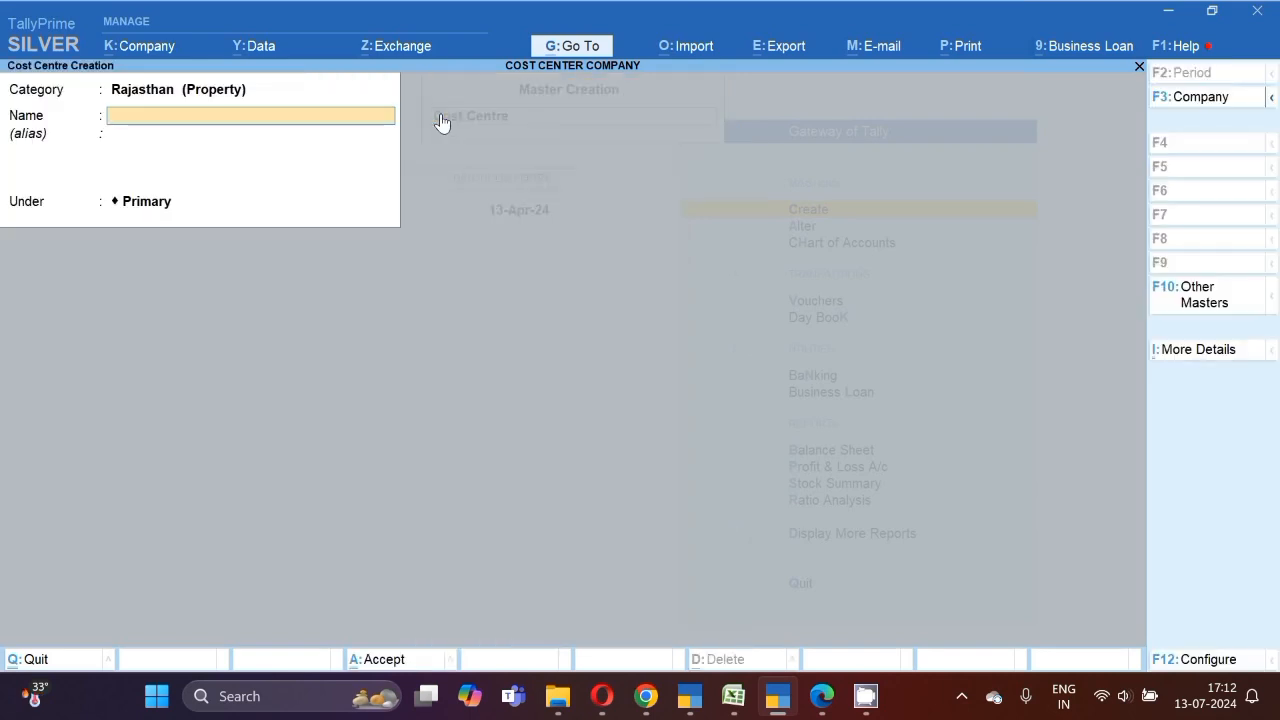
key(Escape)
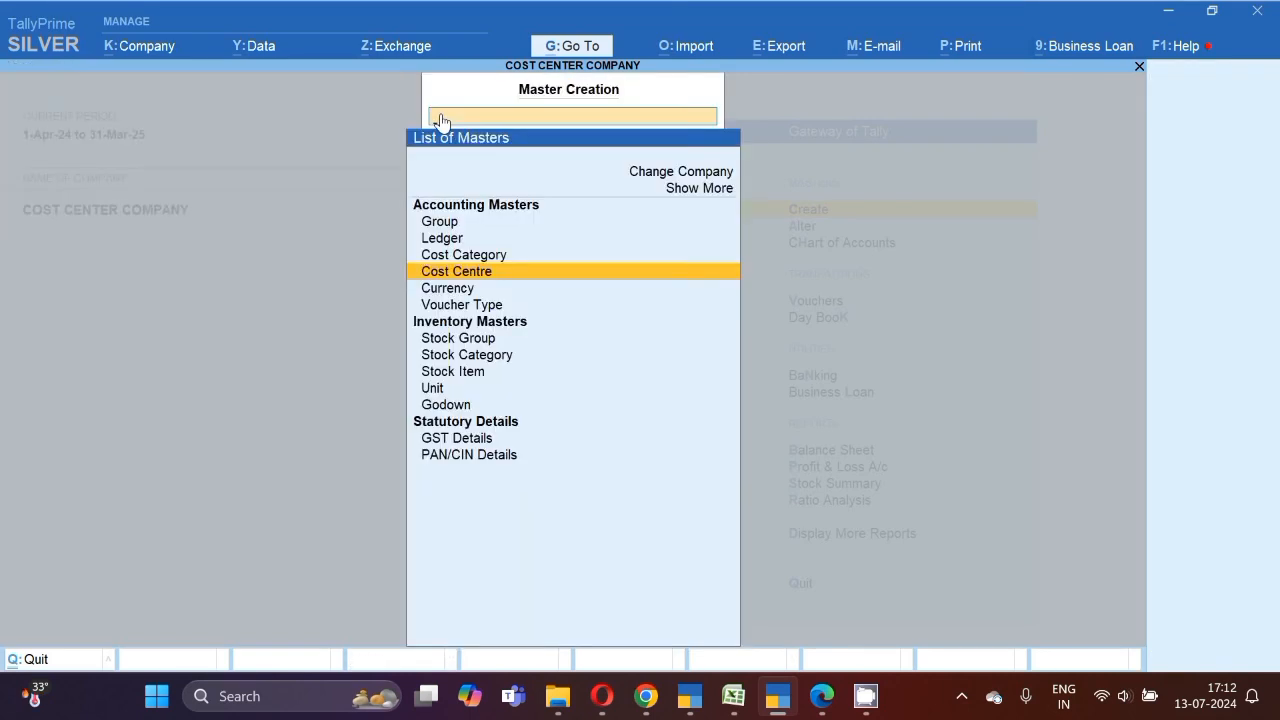
key(Escape)
Open the list of existing cost centres for alteration and review each cost centre with its property category
key(Down)
key(Return)
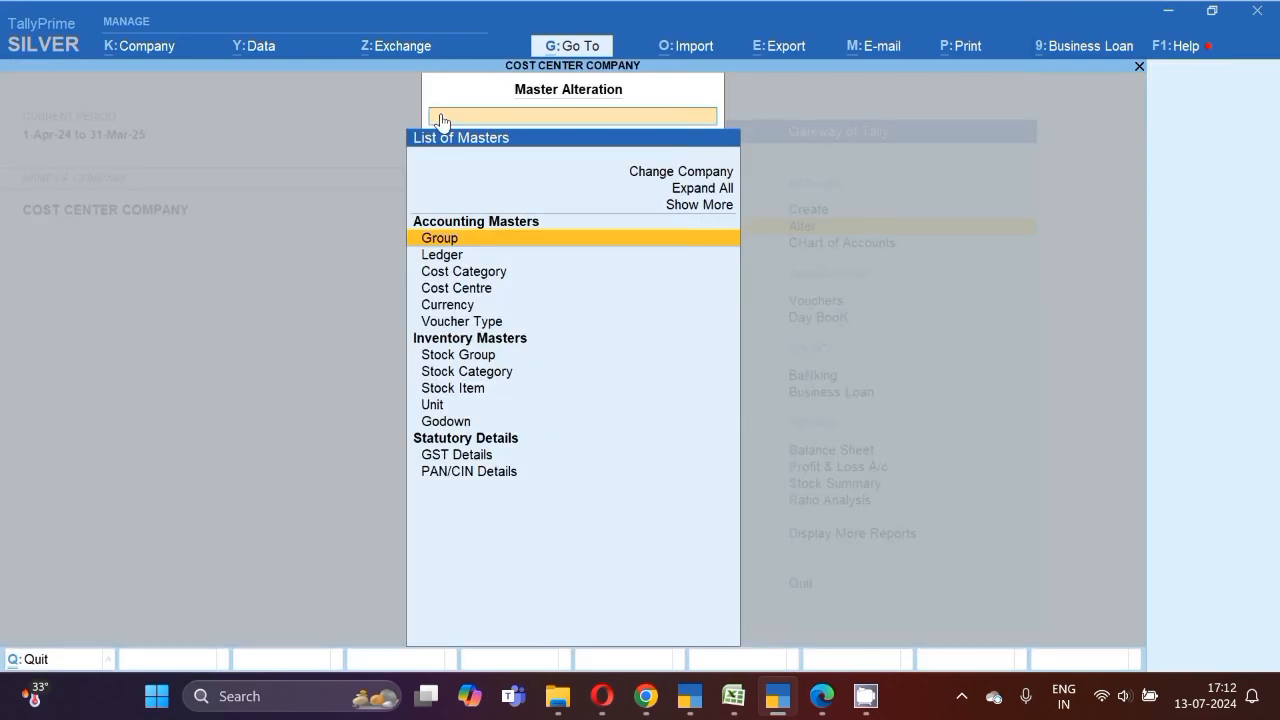
key(Down)
key(Down)
key(Down)
key(Return)
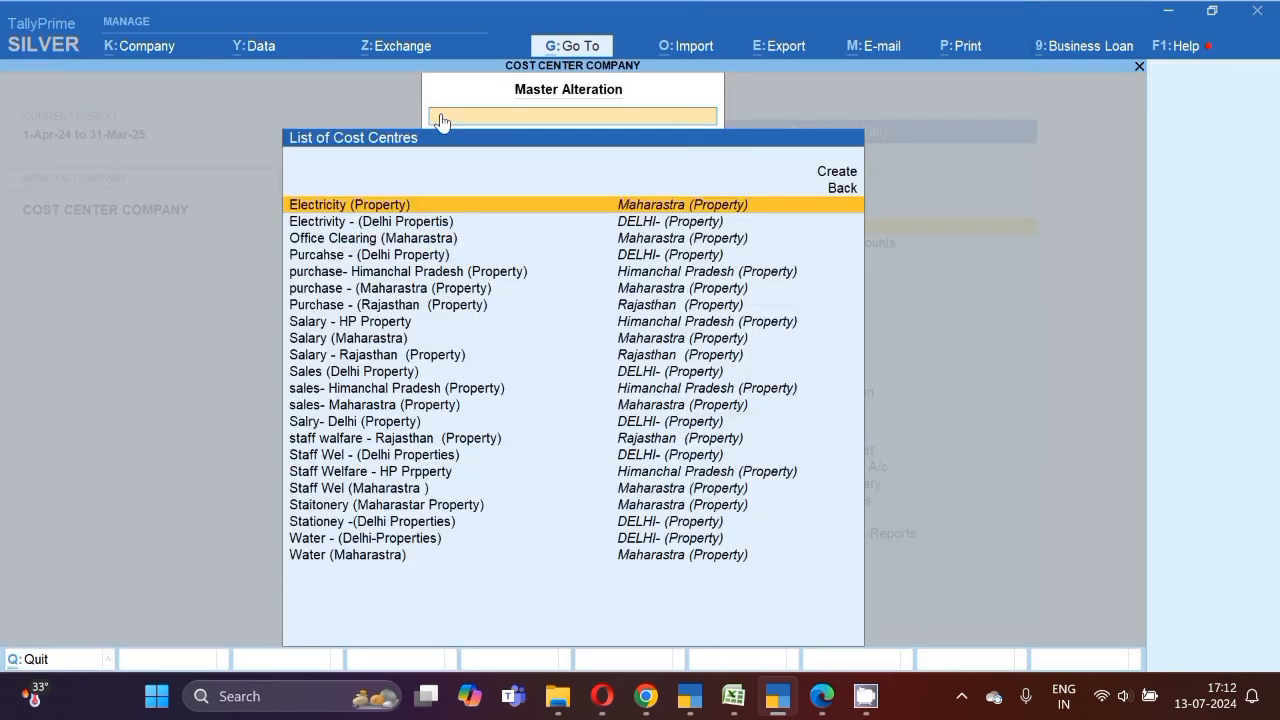
key(Down)
key(Down)
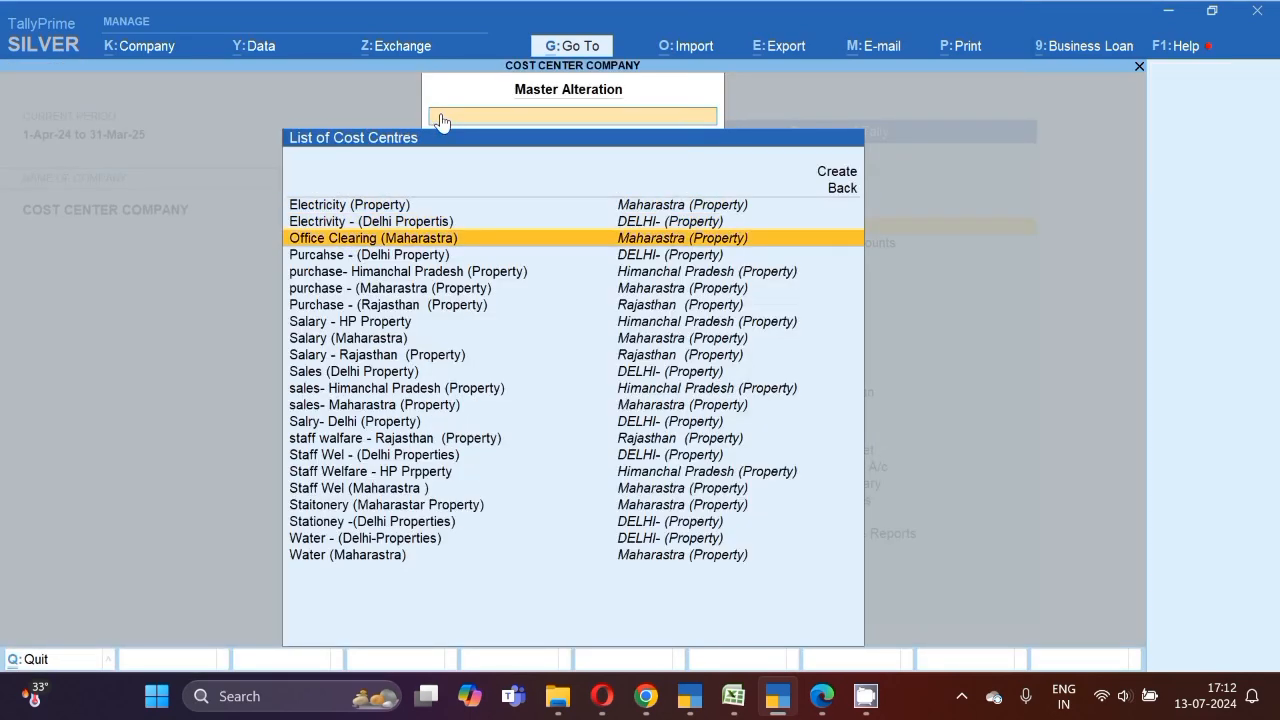
key(Down)
key(Down)
key(Down)
key(Down)
key(Down)
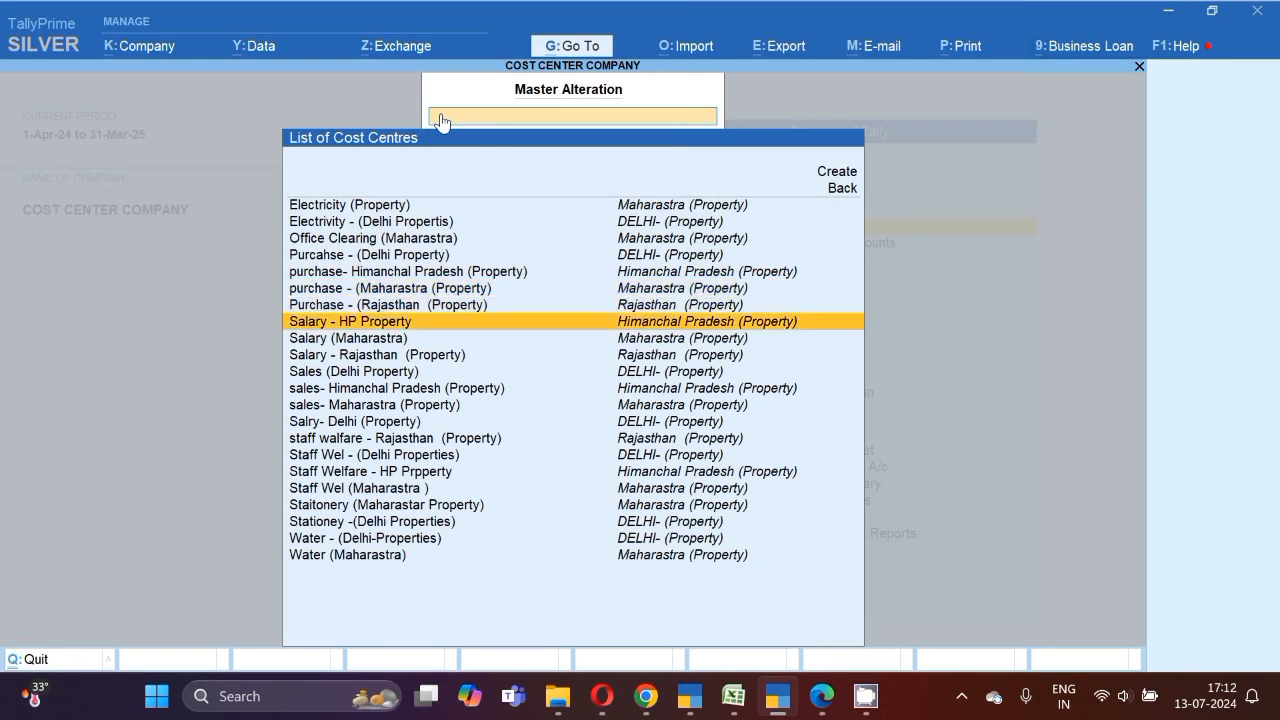
key(Down)
key(Down)
key(Down)
key(Down)
key(Down)
key(Down)
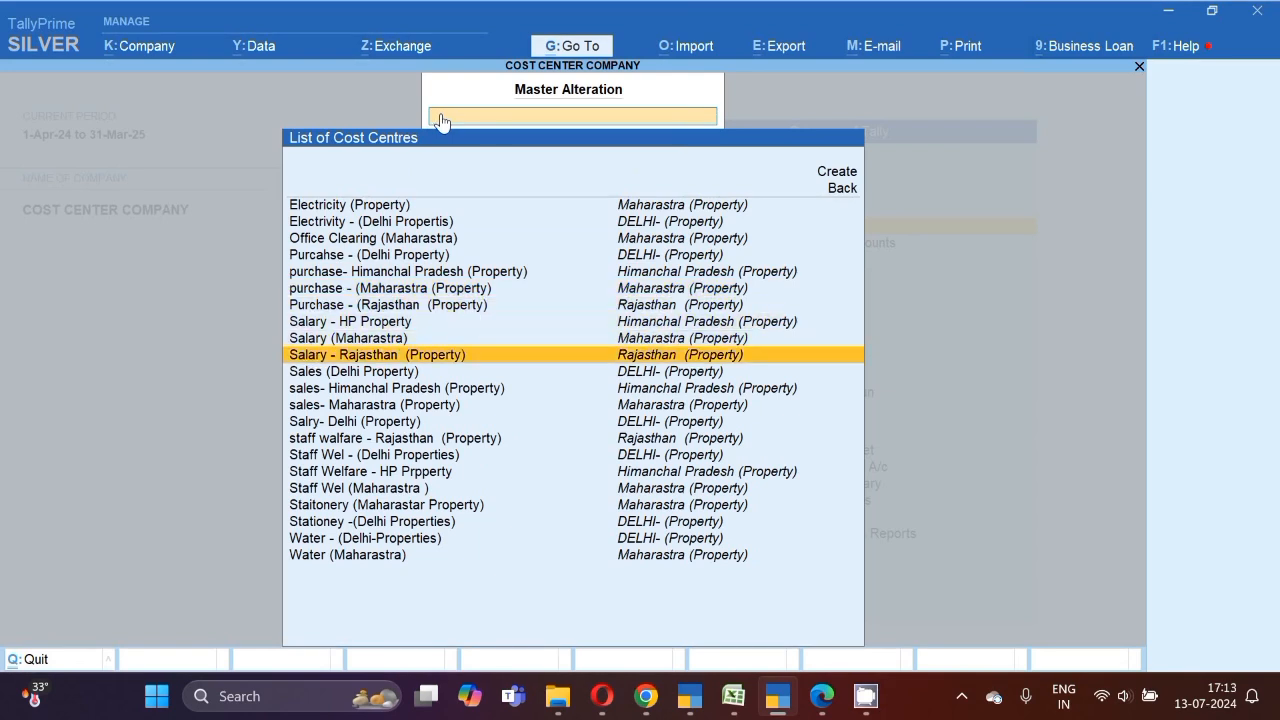
key(Down)
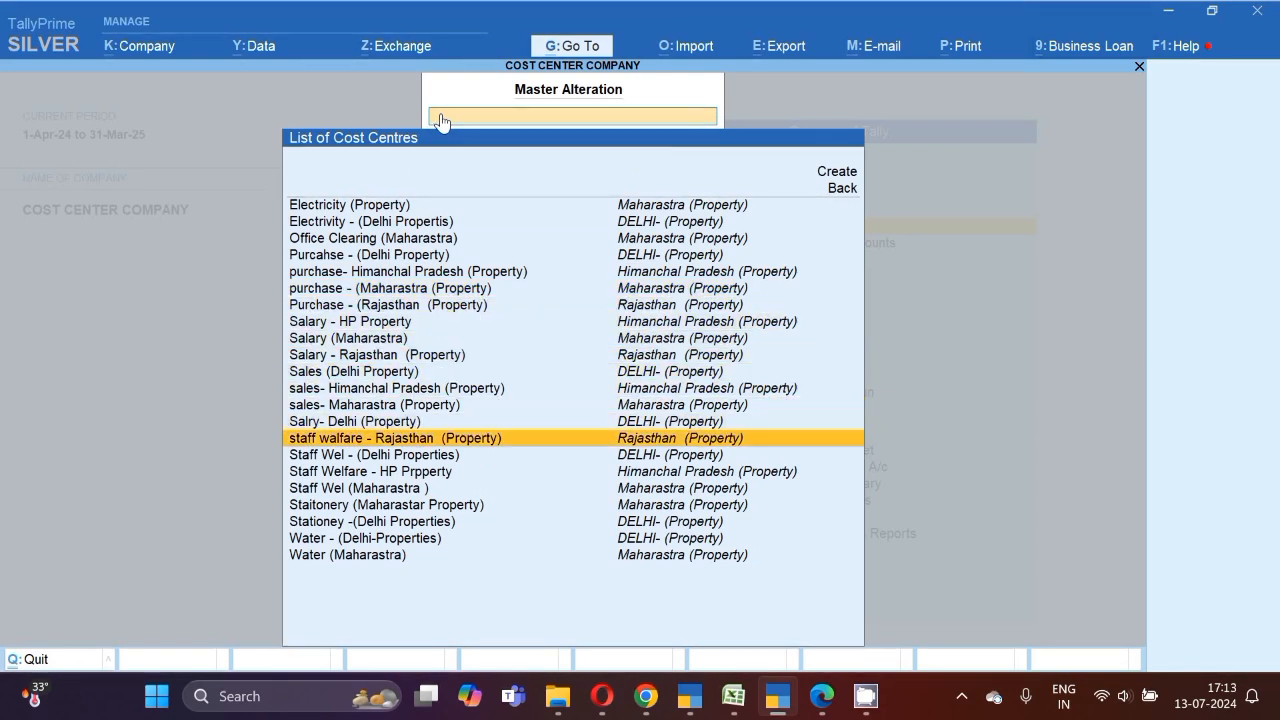
key(Down)
key(Down)
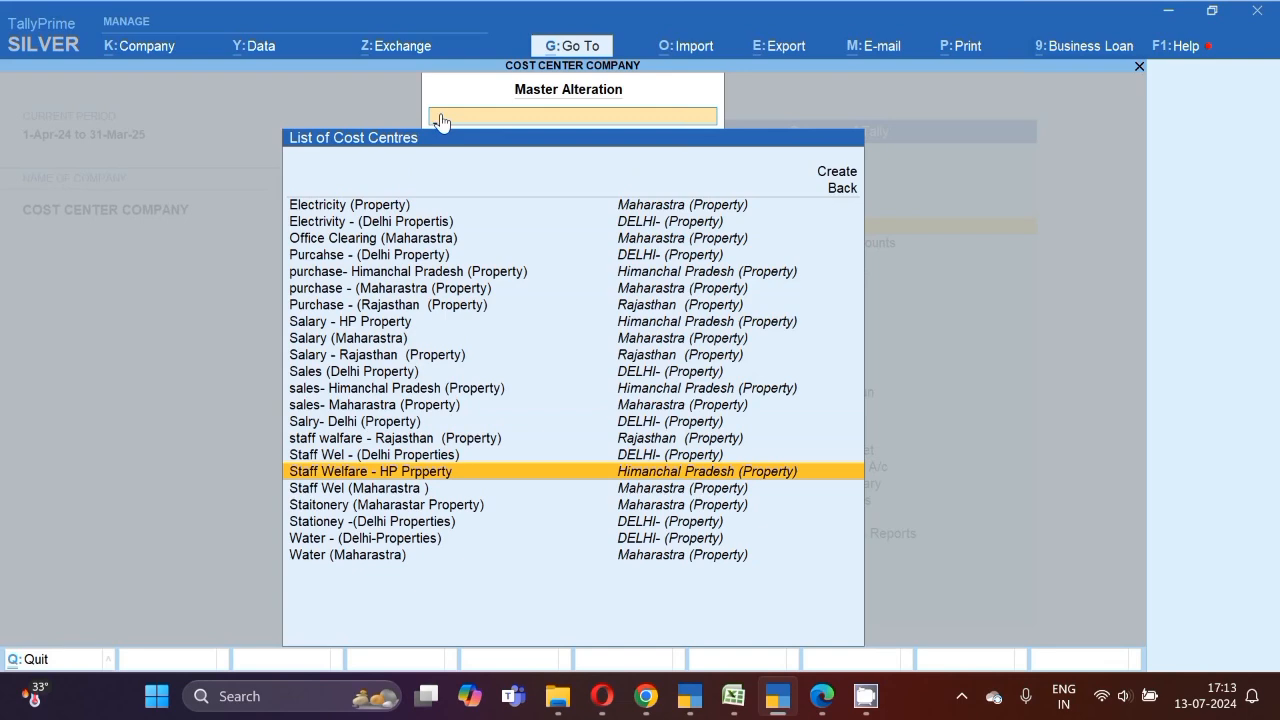
key(Down)
key(Escape)
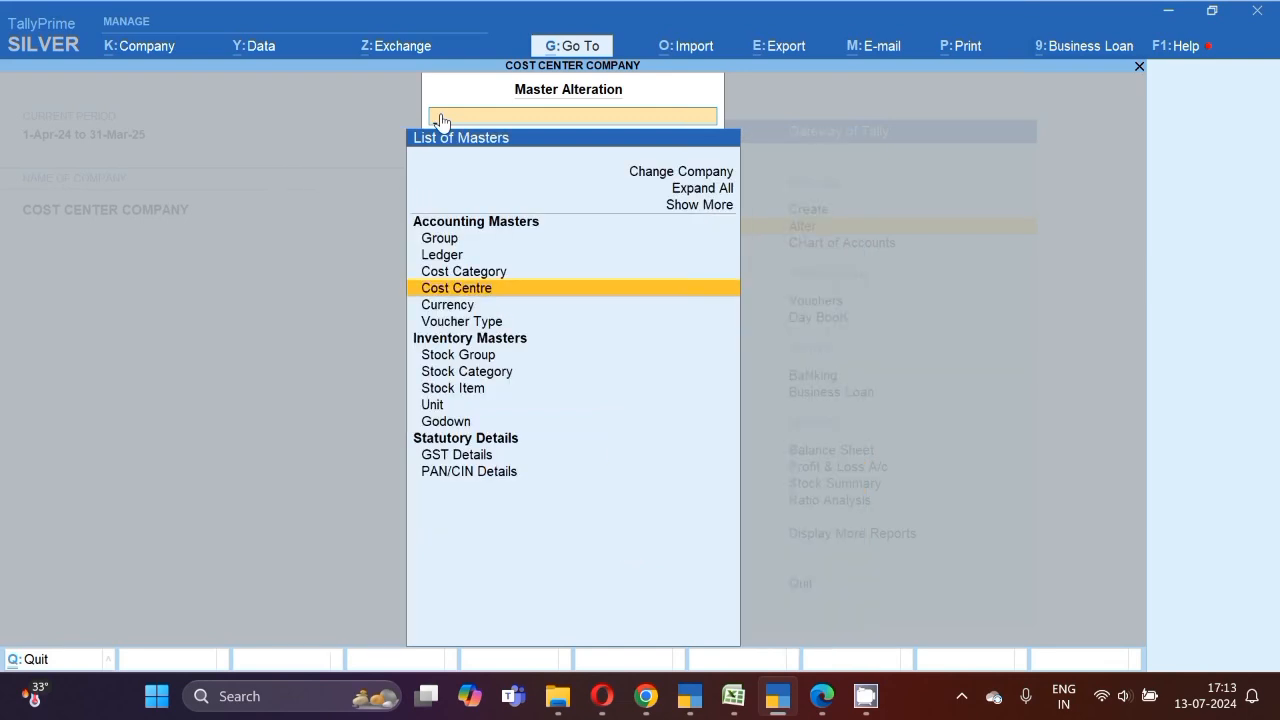
key(Escape)
Start creating a cost centre and set its category to Maharastra (Property)
key(Up)
key(Return)
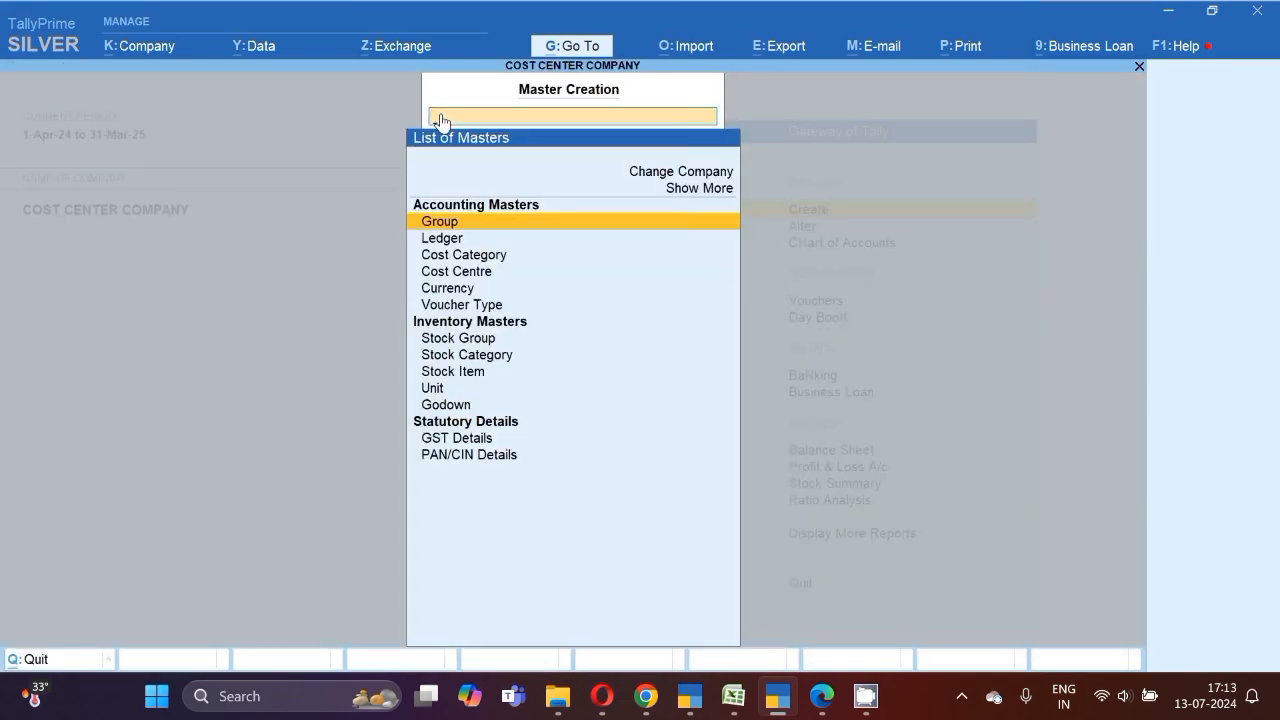
key(Down)
key(Down)
key(Down)
key(Return)
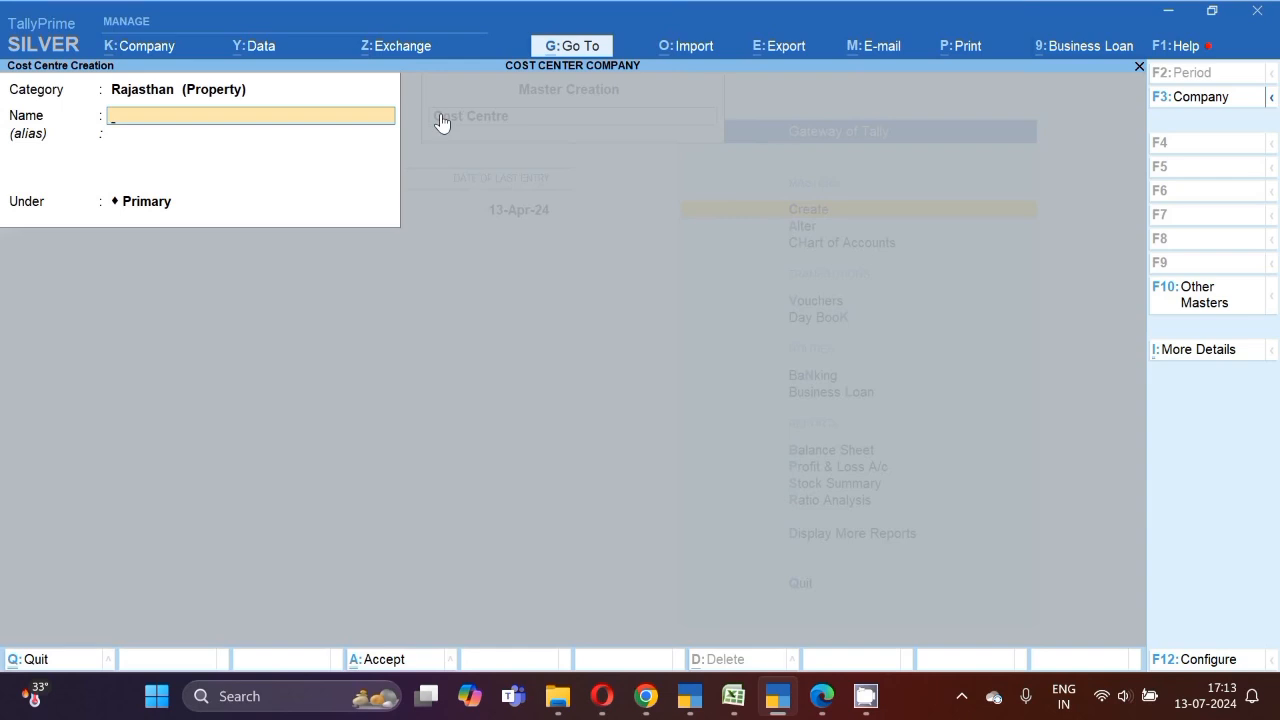
key(BackSpace)
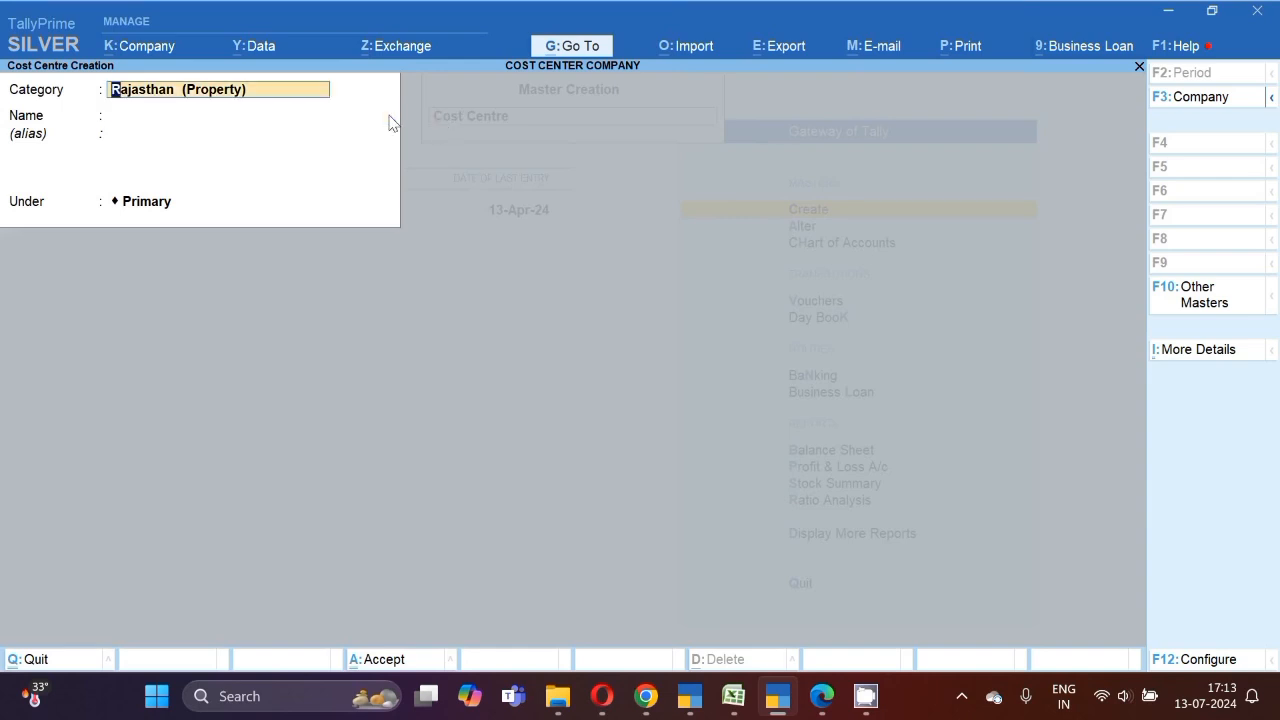
key(BackSpace)
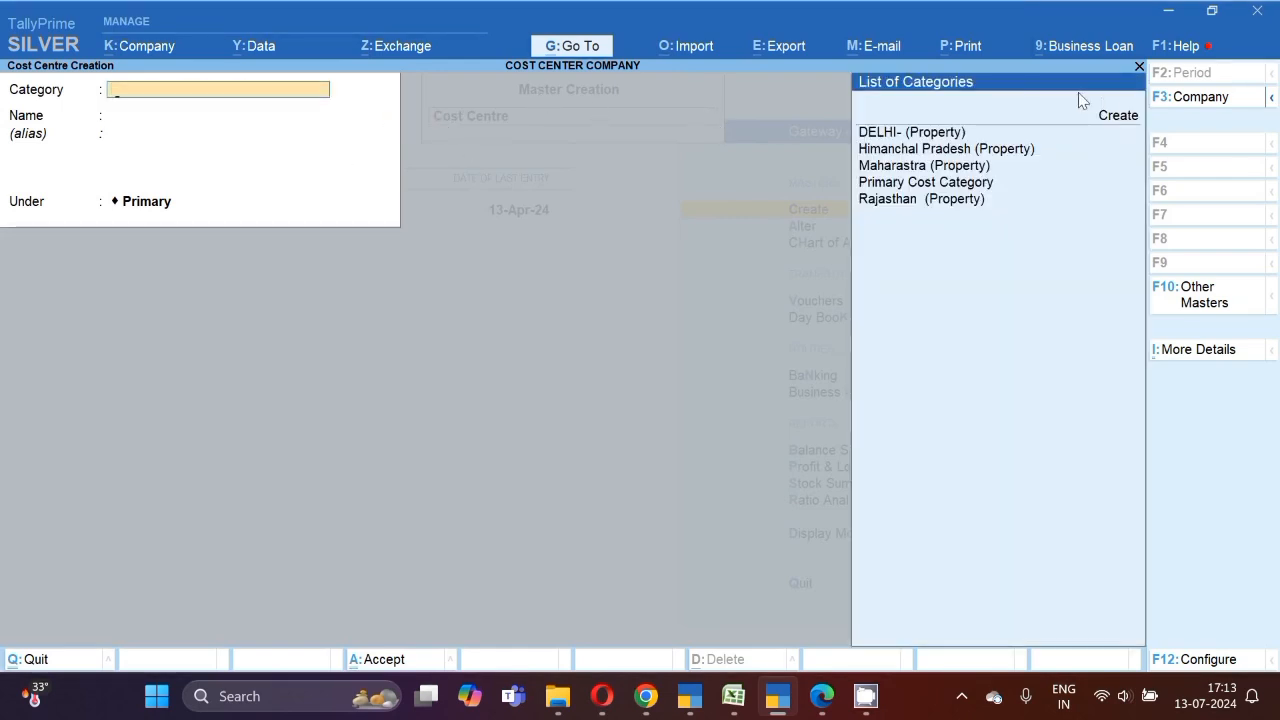
key(Down)
key(Down)
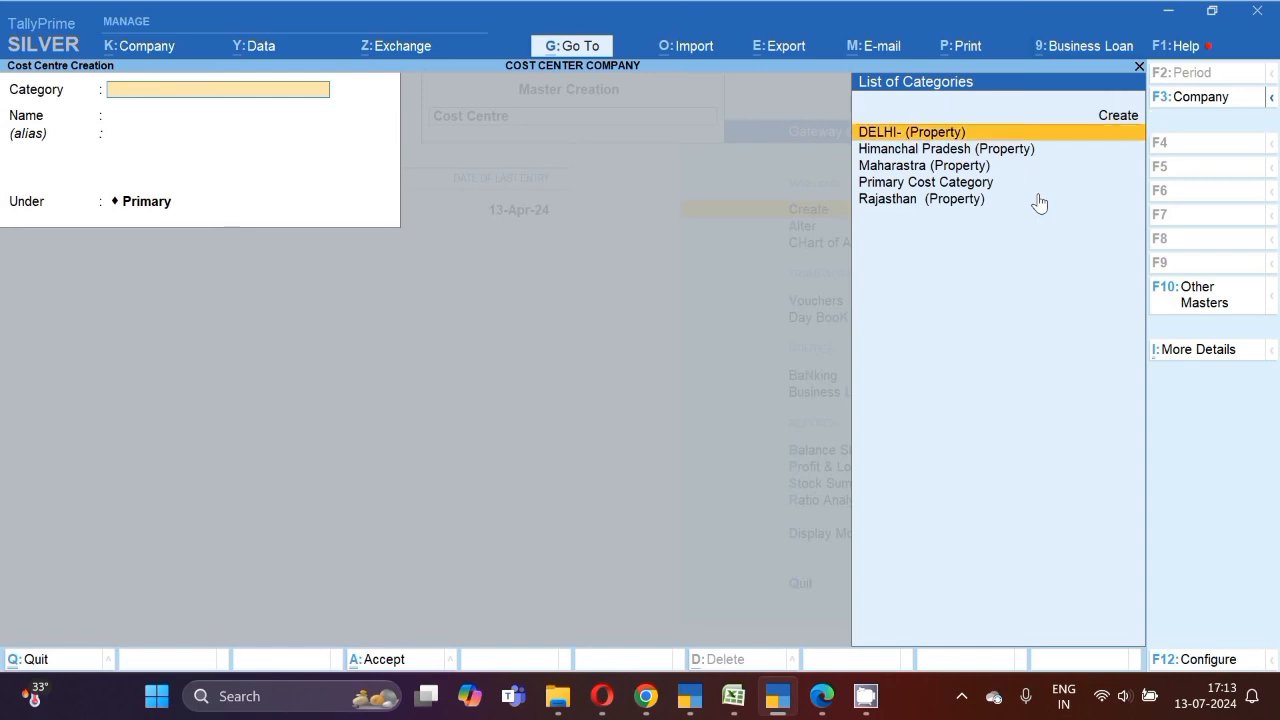
key(Down)
key(Down)
key(Down)
key(Down)
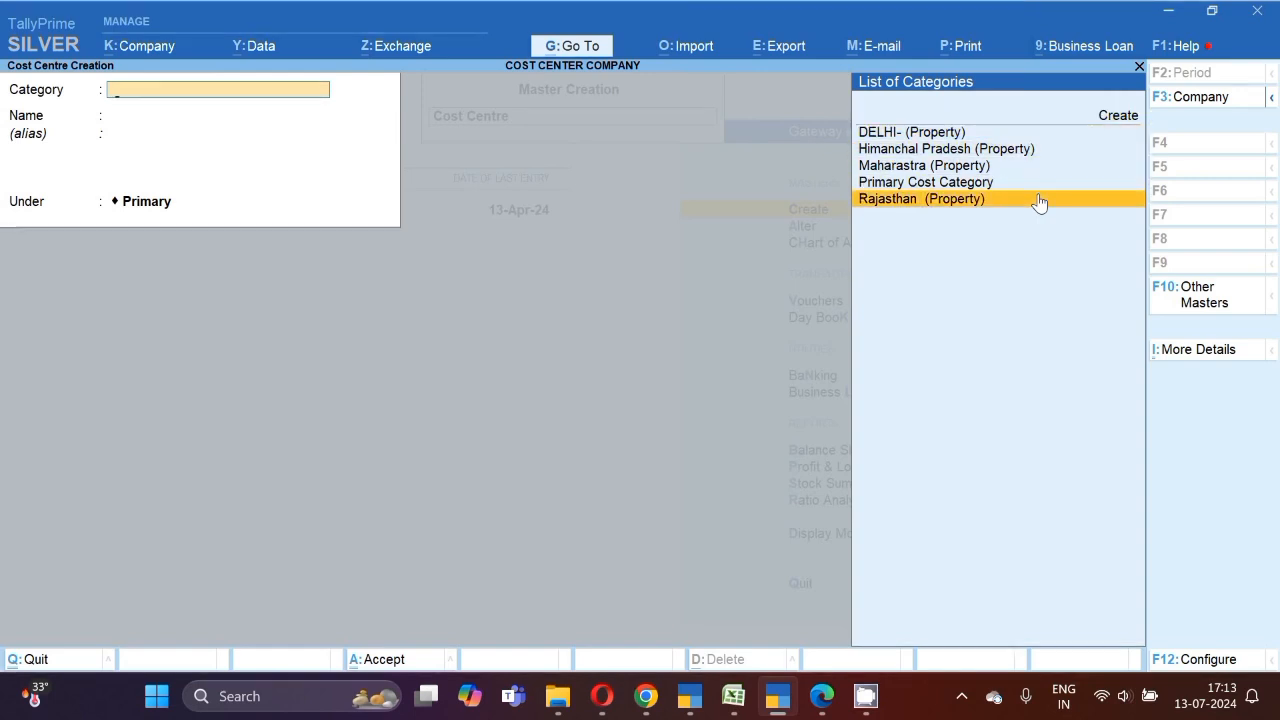
key(Up)
key(Up)
key(Return)
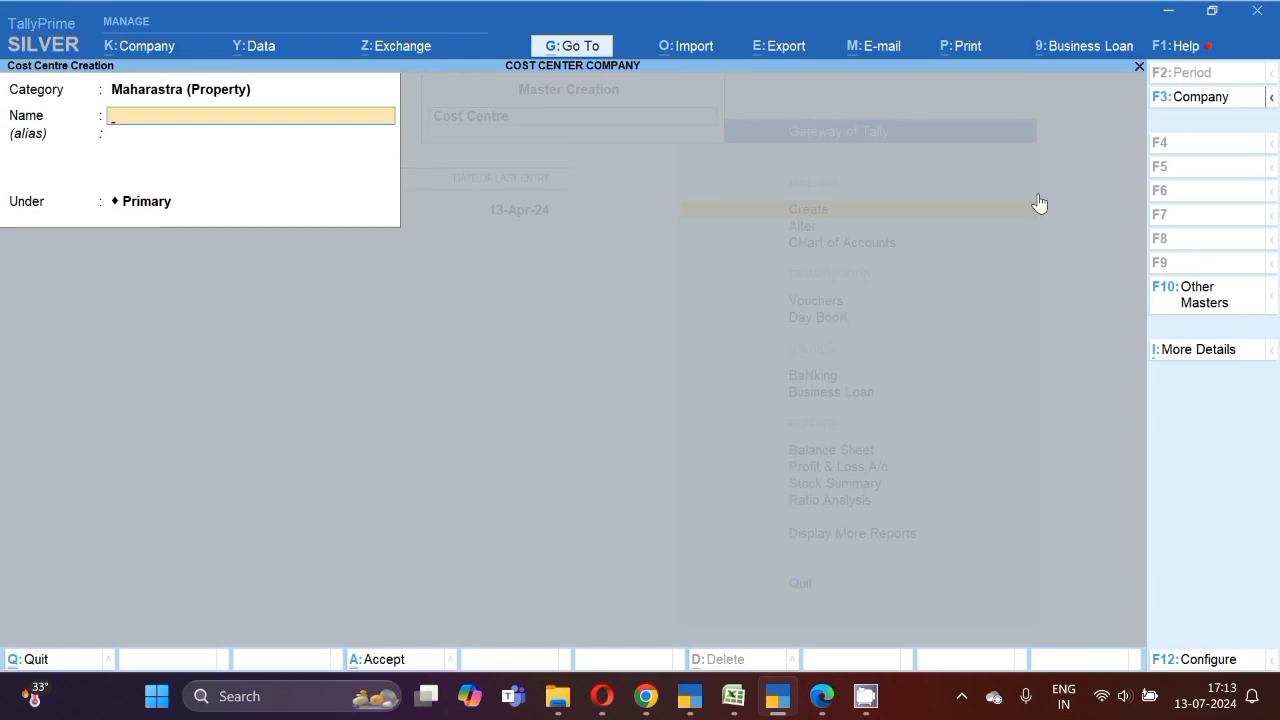
Name the cost centre "Staffwelfafe - Maharastra (Property)" and save it
text(So)
key(BackSpace)
text(taffwelfafe -)
click(188, 93)
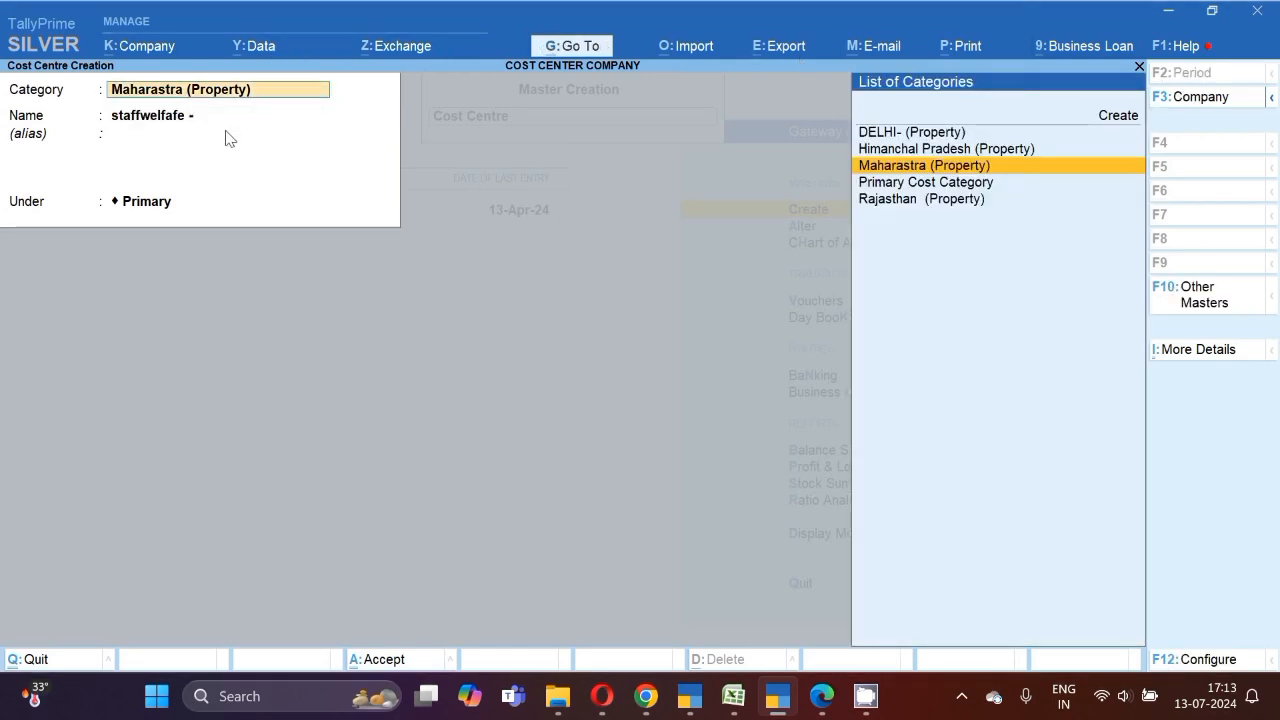
click(207, 126)
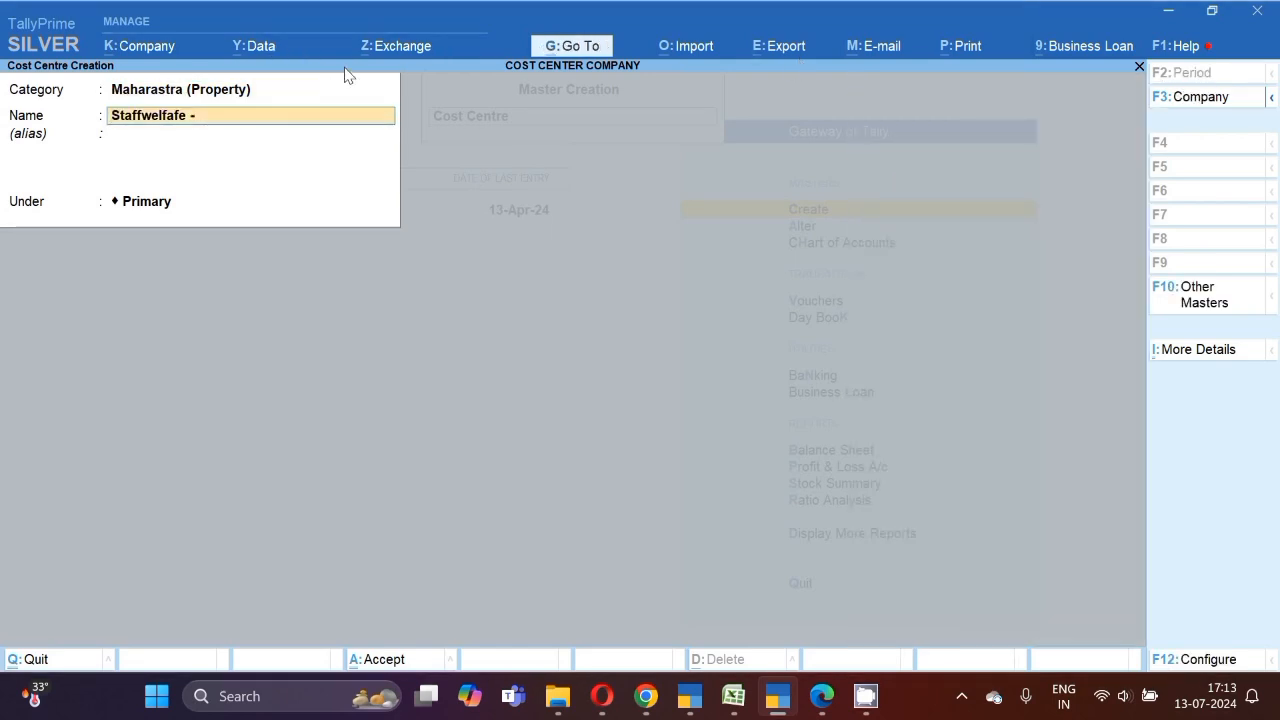
text(Maharastra (Property))
key(ctrl+a)
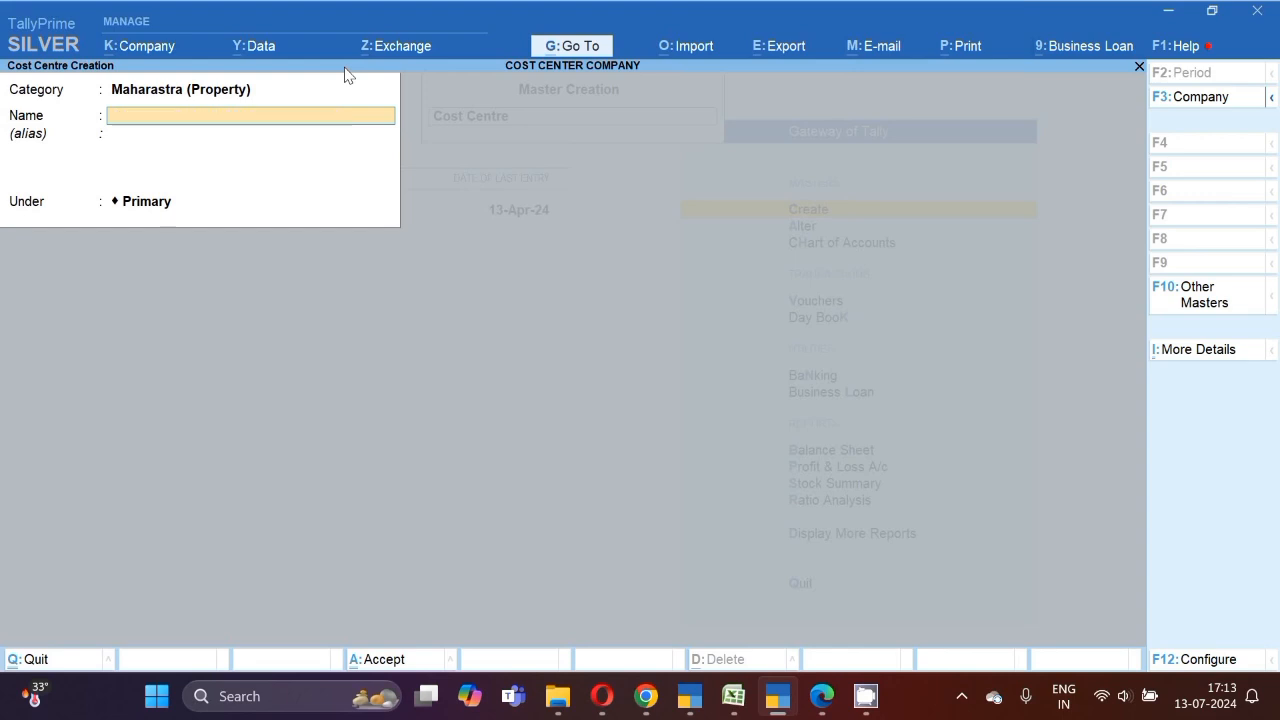
Create a cost centre named "salary - Maharastra (Property)" in the same category
text(salary -)
text(Maharastra (Property))
key(ctrl+a)
Create the cost centre "office clearing Maharastra (Property)" and leave master creation for the Gateway of Tally
text(office)
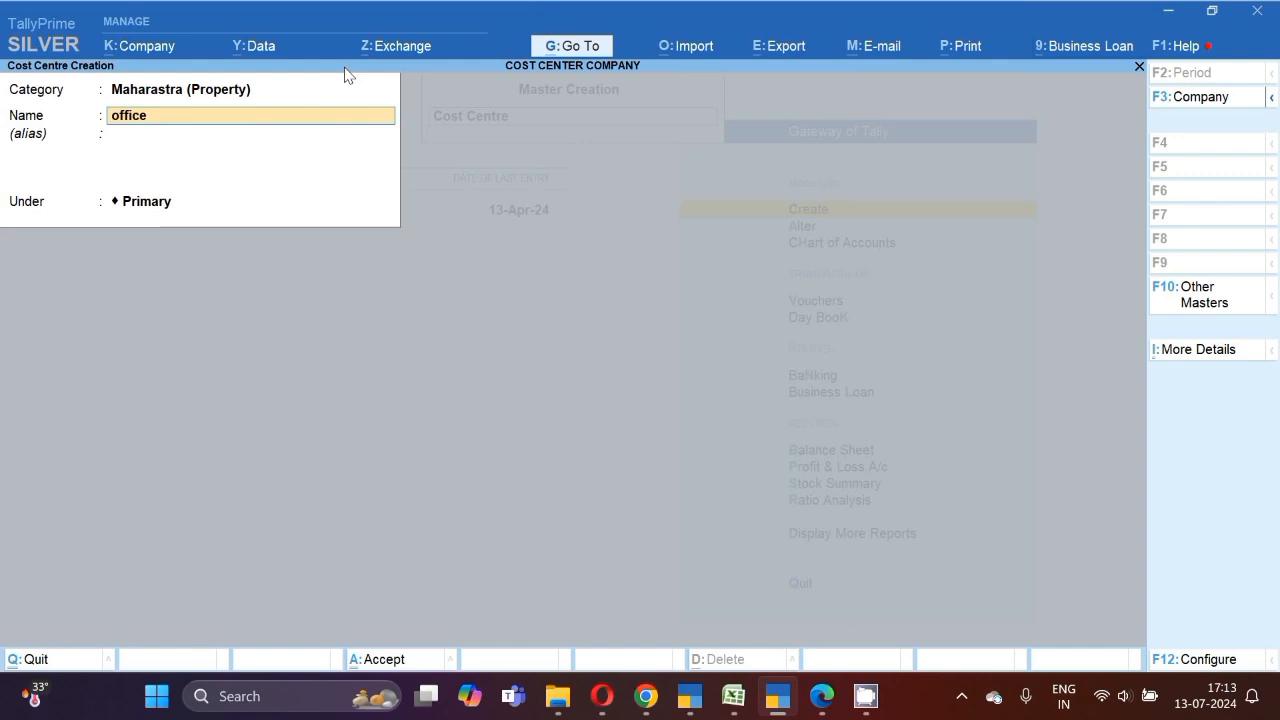
text( clearing)
text(Maharastra (Property))
key(ctrl+a)
key(Escape)
key(y)
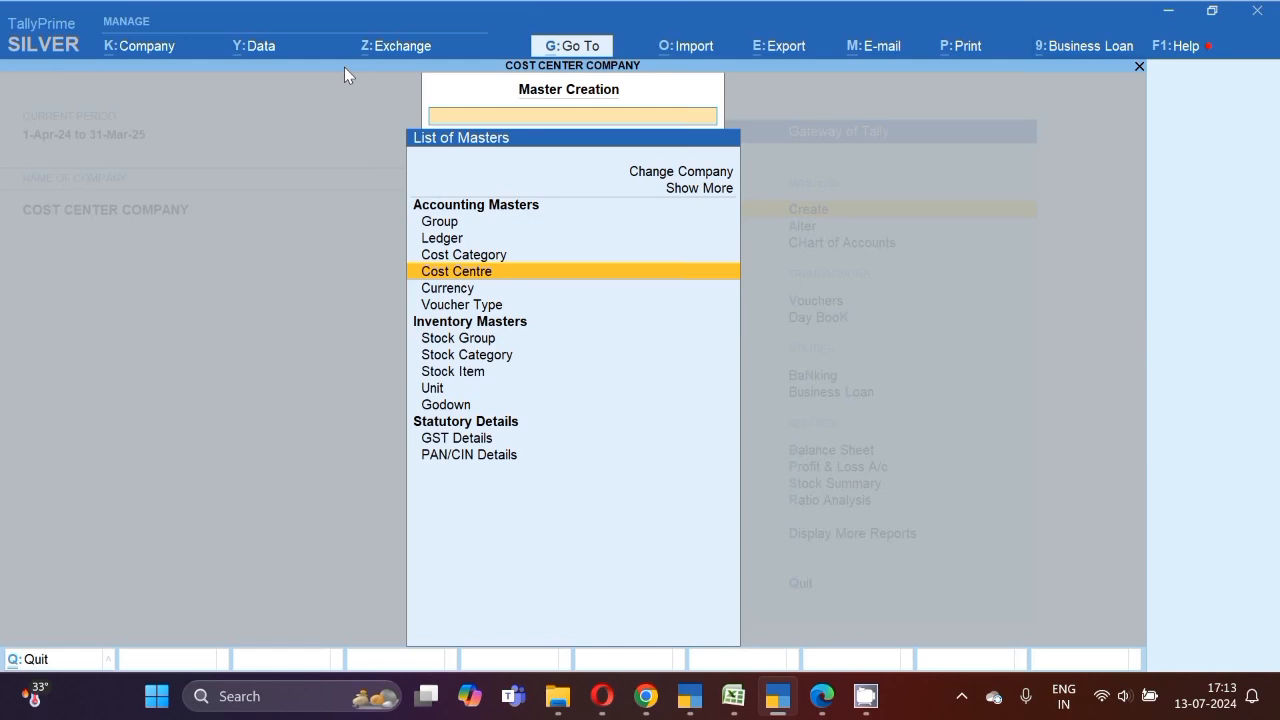
key(Escape)
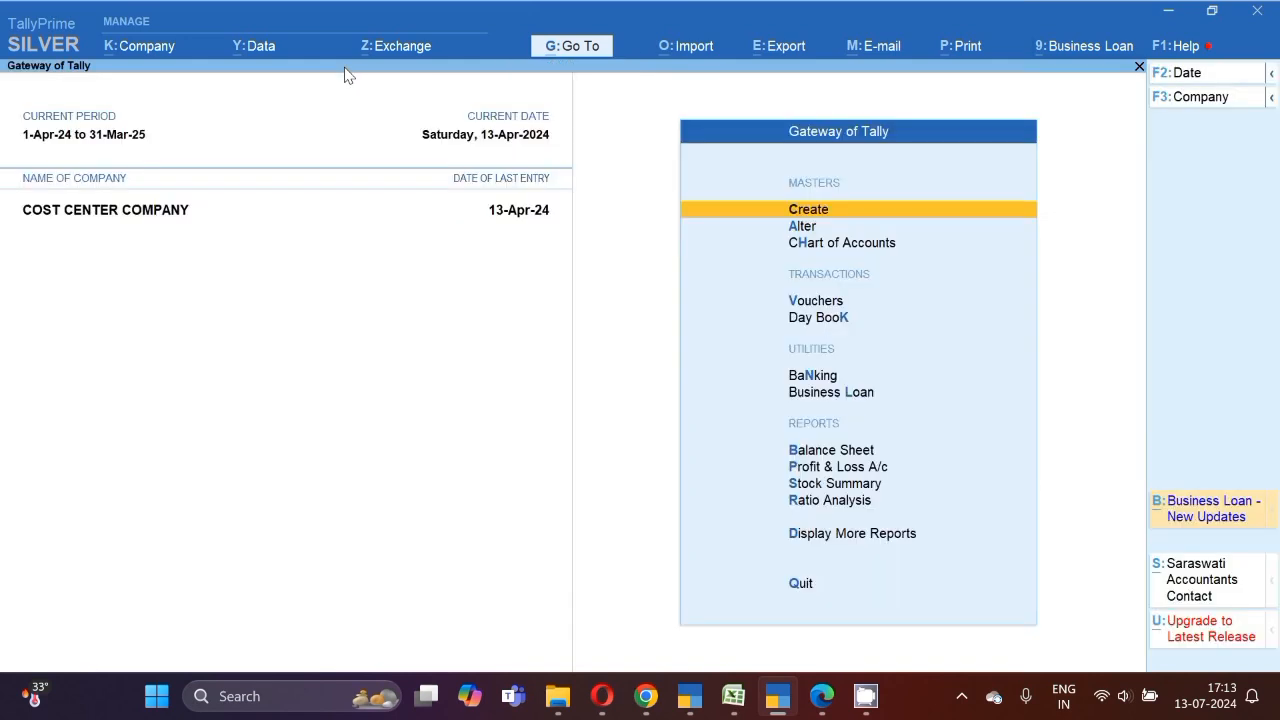
Start a payment voucher, go to the Select Cost Centre/Class option in its configuration and accept the configuration
key(v)
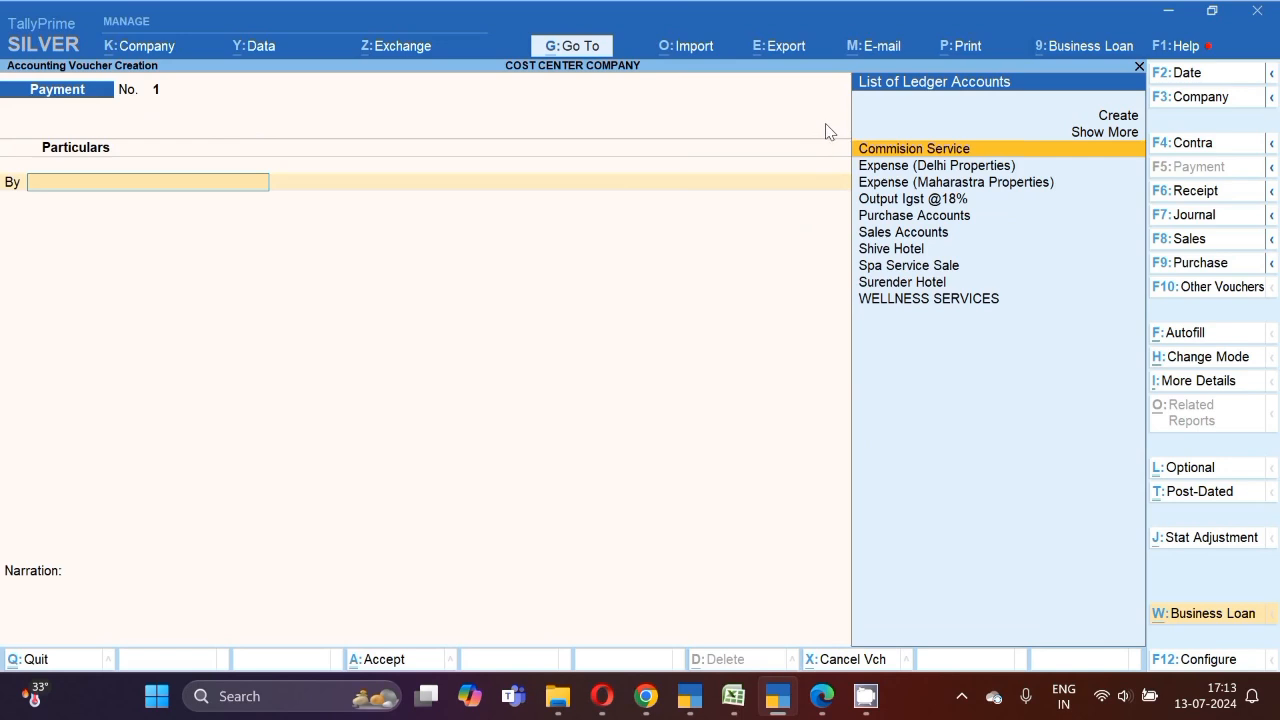
click(1205, 662)
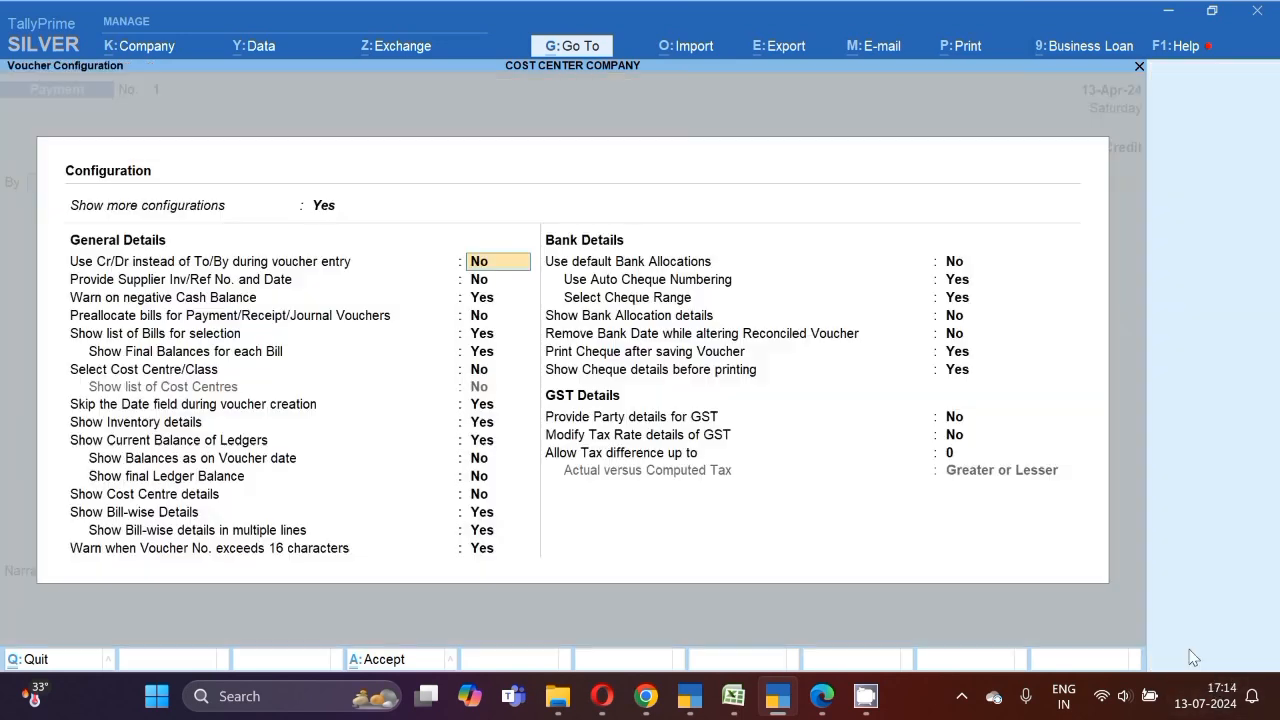
click(170, 373)
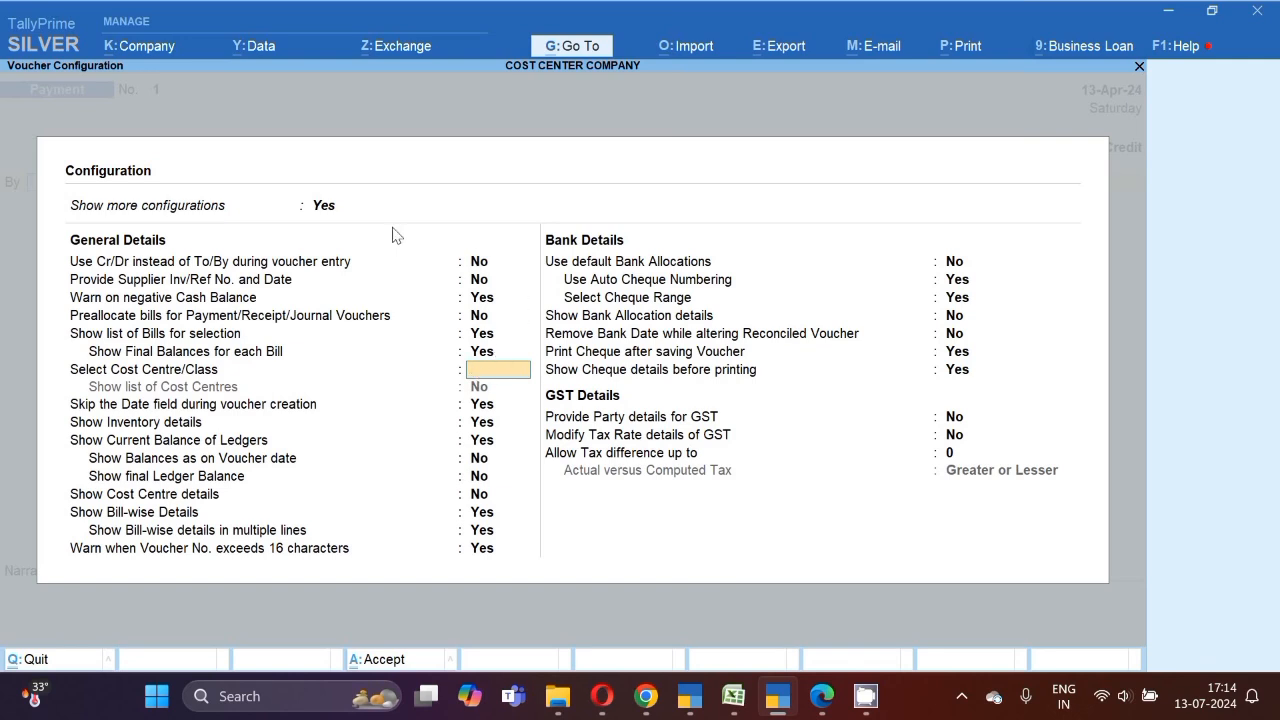
key(ctrl+a)
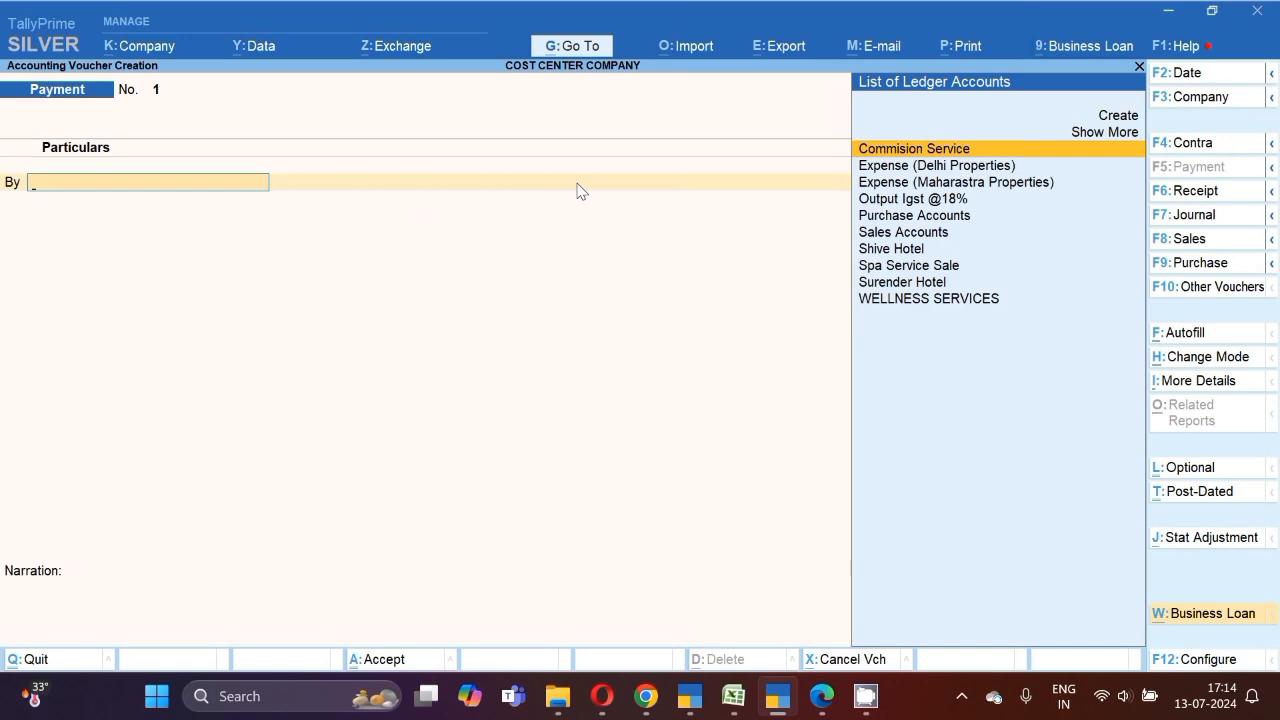
Choose Expense (Delhi Properties) as the voucher's first ledger and open that ledger's master for alteration
key(Down)
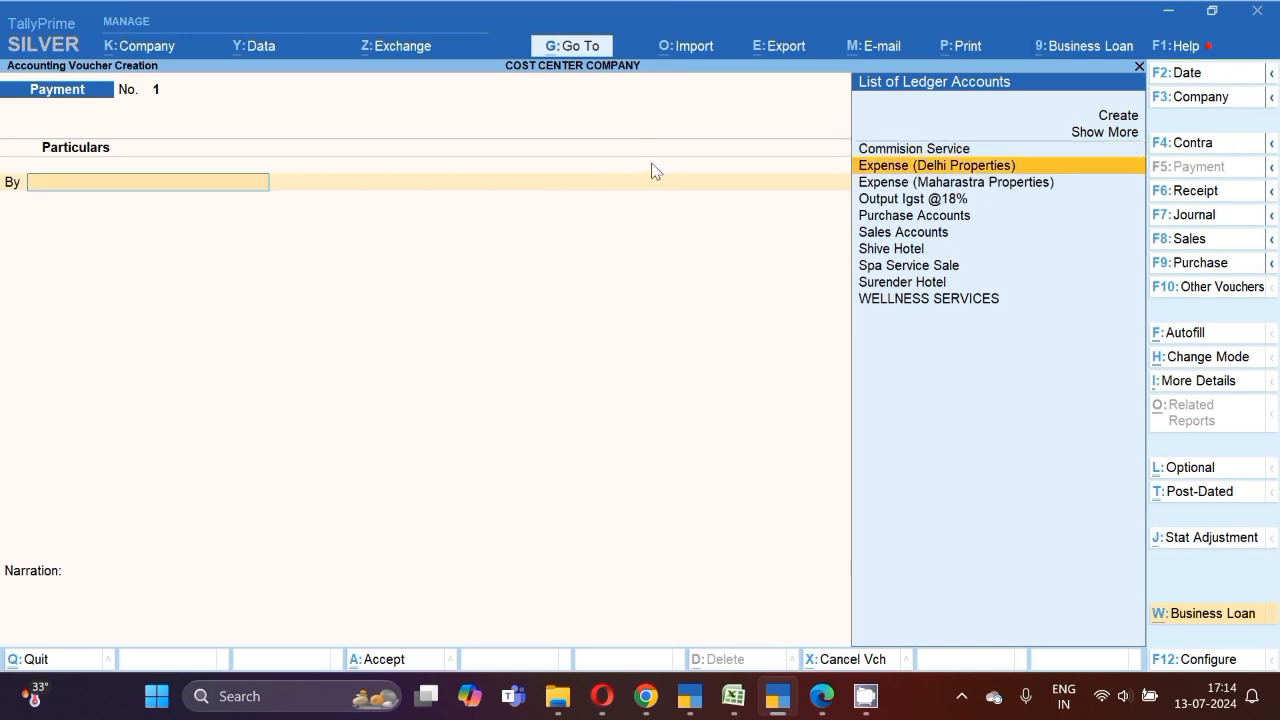
key(Return)
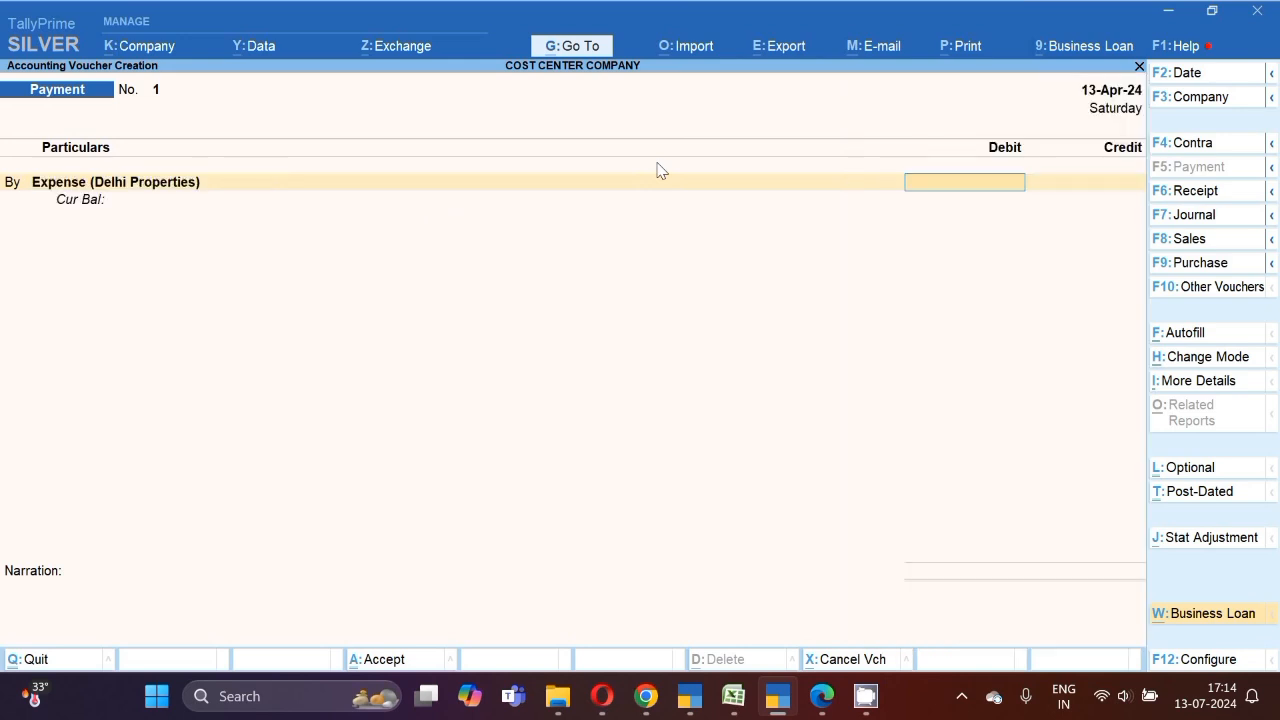
key(BackSpace)
key(ctrl+Return)
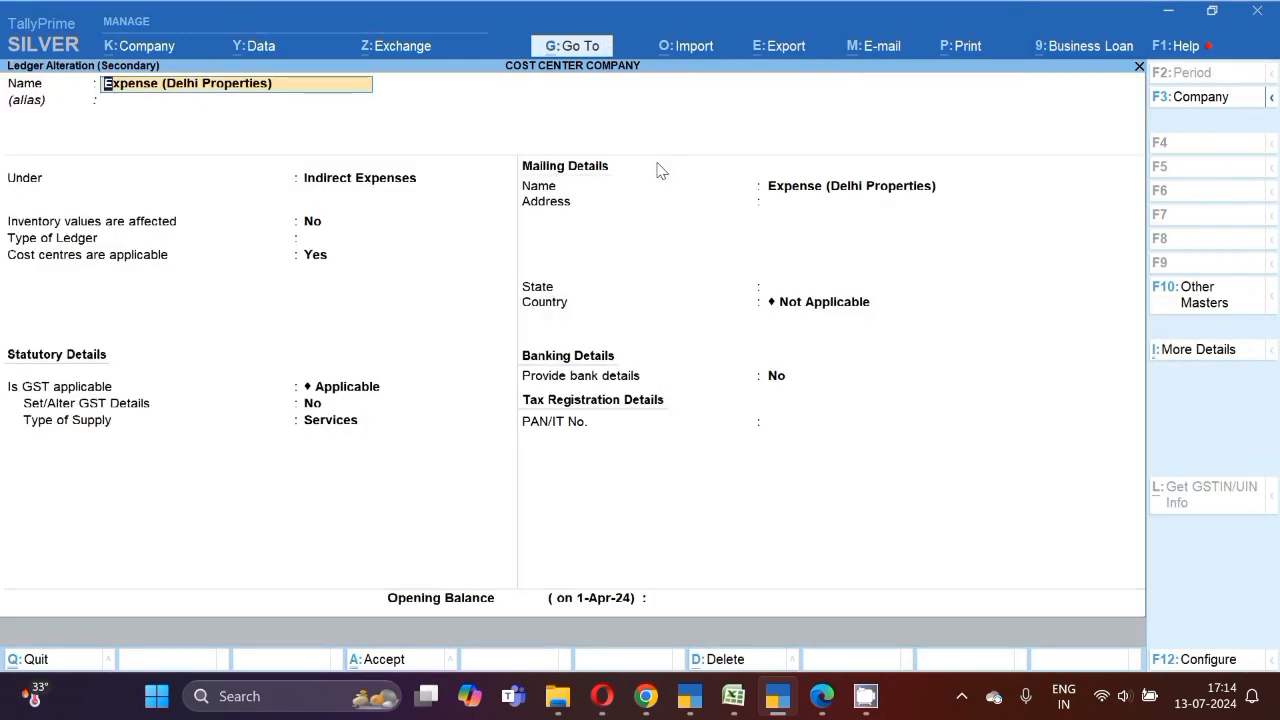
Check the cost centre applicability setting in the Expense (Delhi Properties) ledger and return to the payment voucher without saving the ledger
key(Return)
key(Return)
key(Return)
key(Return)
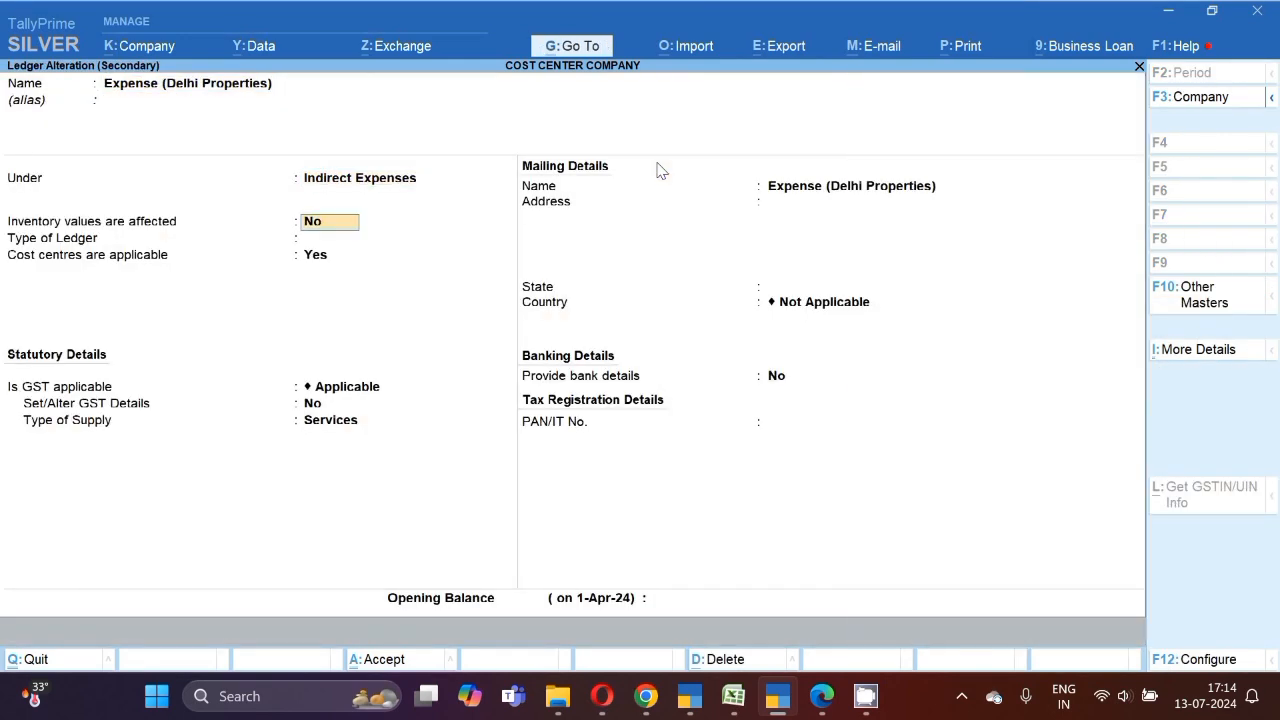
key(Return)
key(BackSpace)
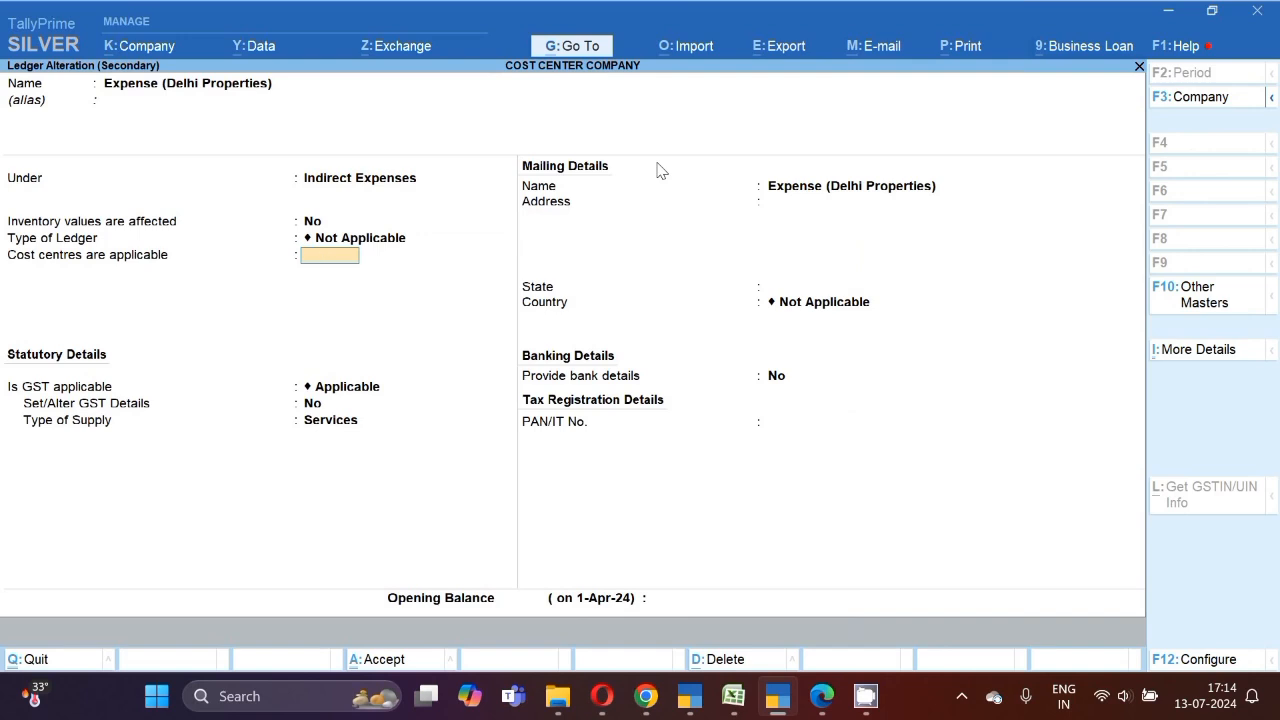
key(Escape)
key(Return)
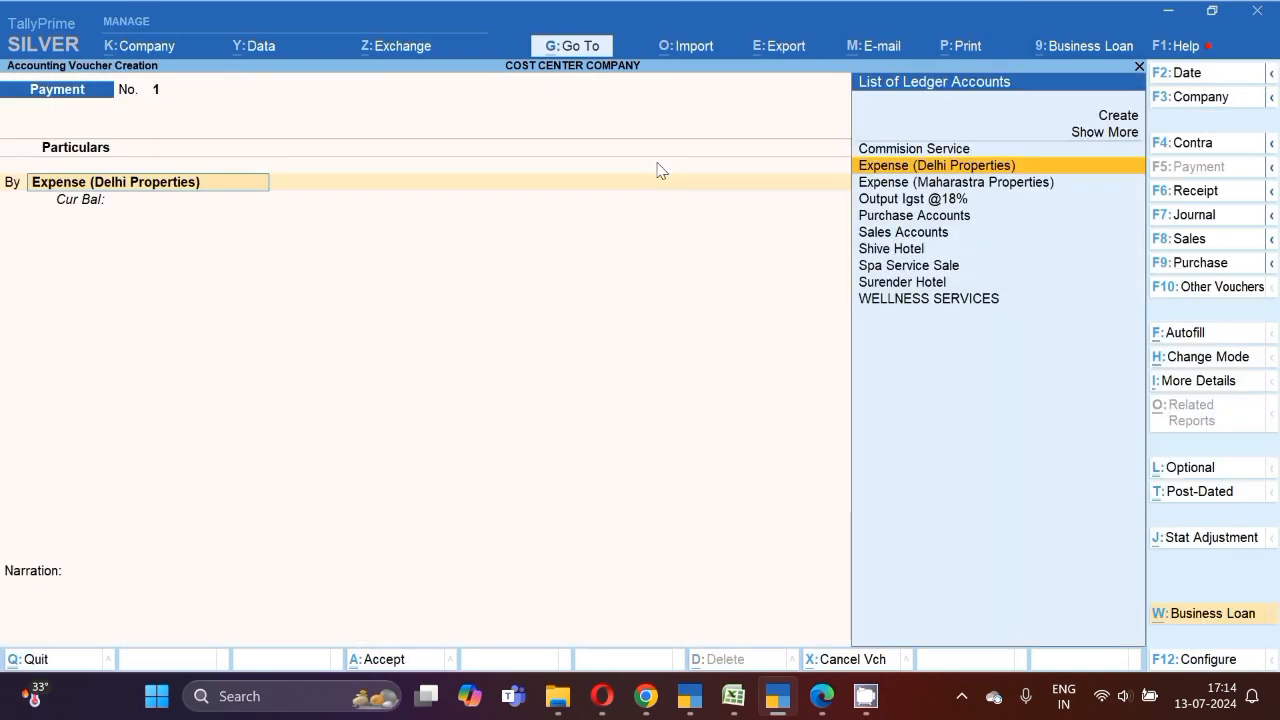
Debit Expense (Delhi Properties) with 3,00,000 in the payment voucher
key(Return)
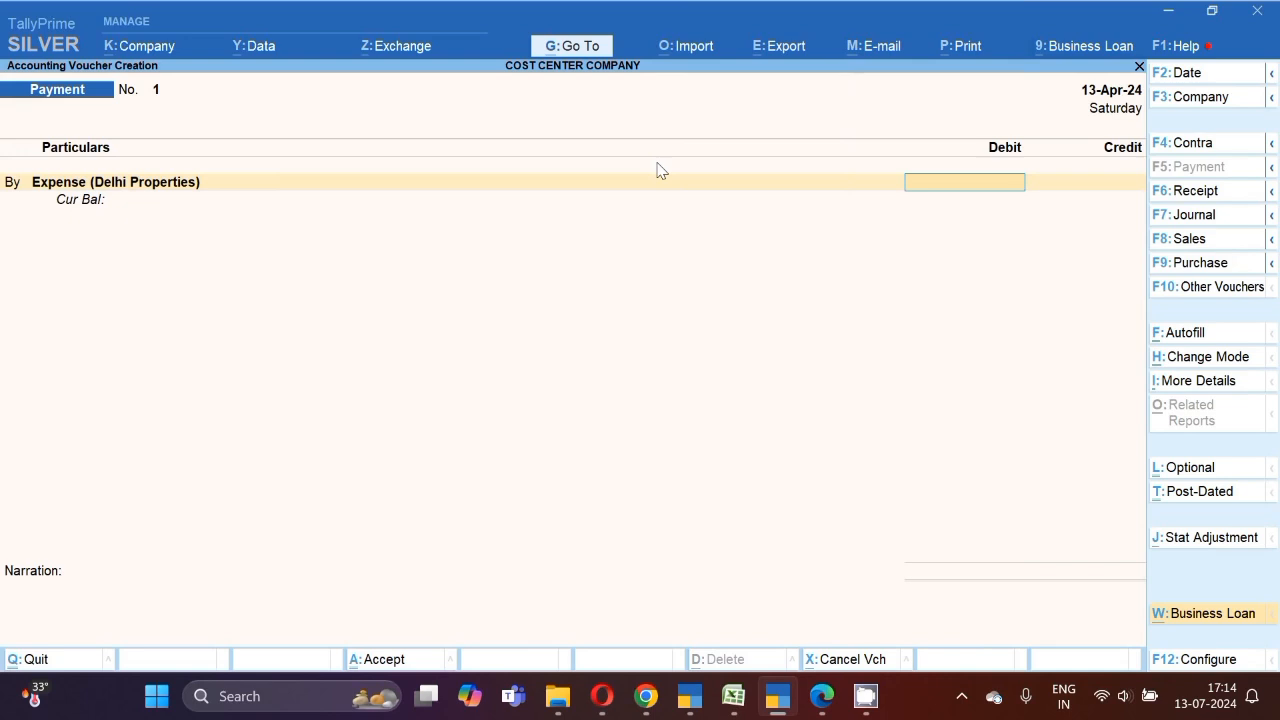
text(300000)
key(Return)
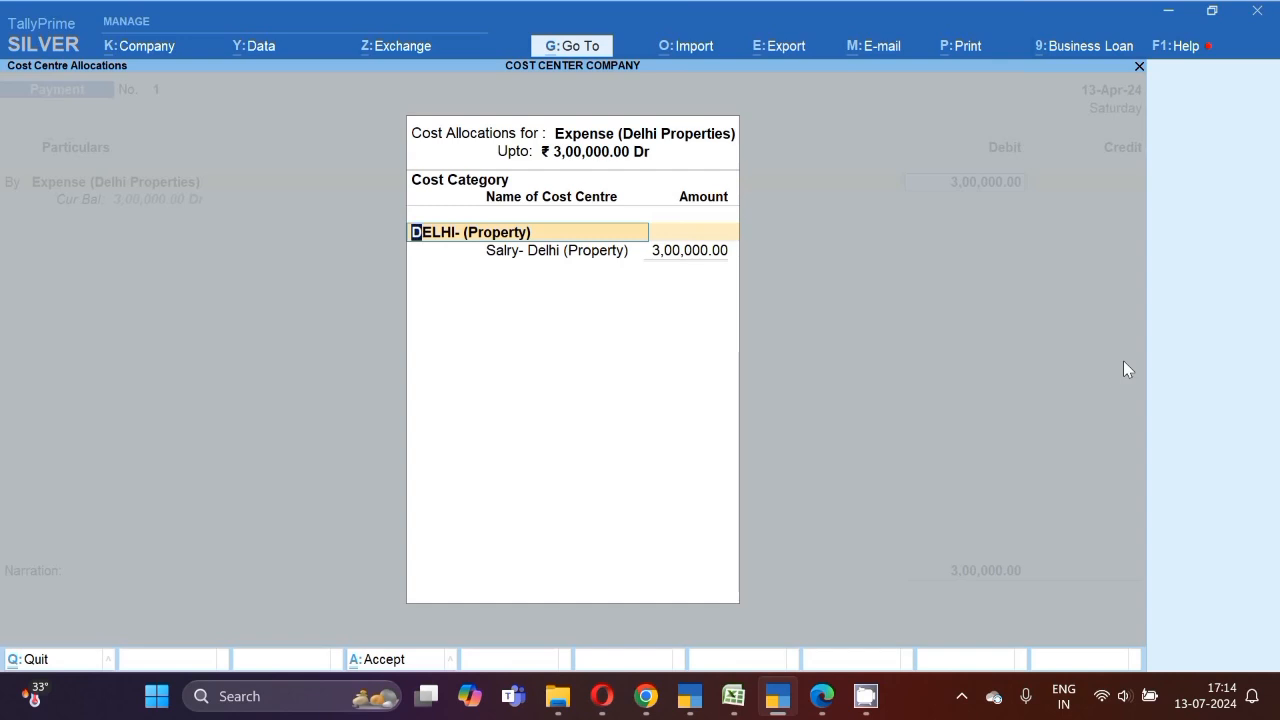
Look through the available cost categories and keep DELHI- (Property) as the category for the expense allocation
key(Return)
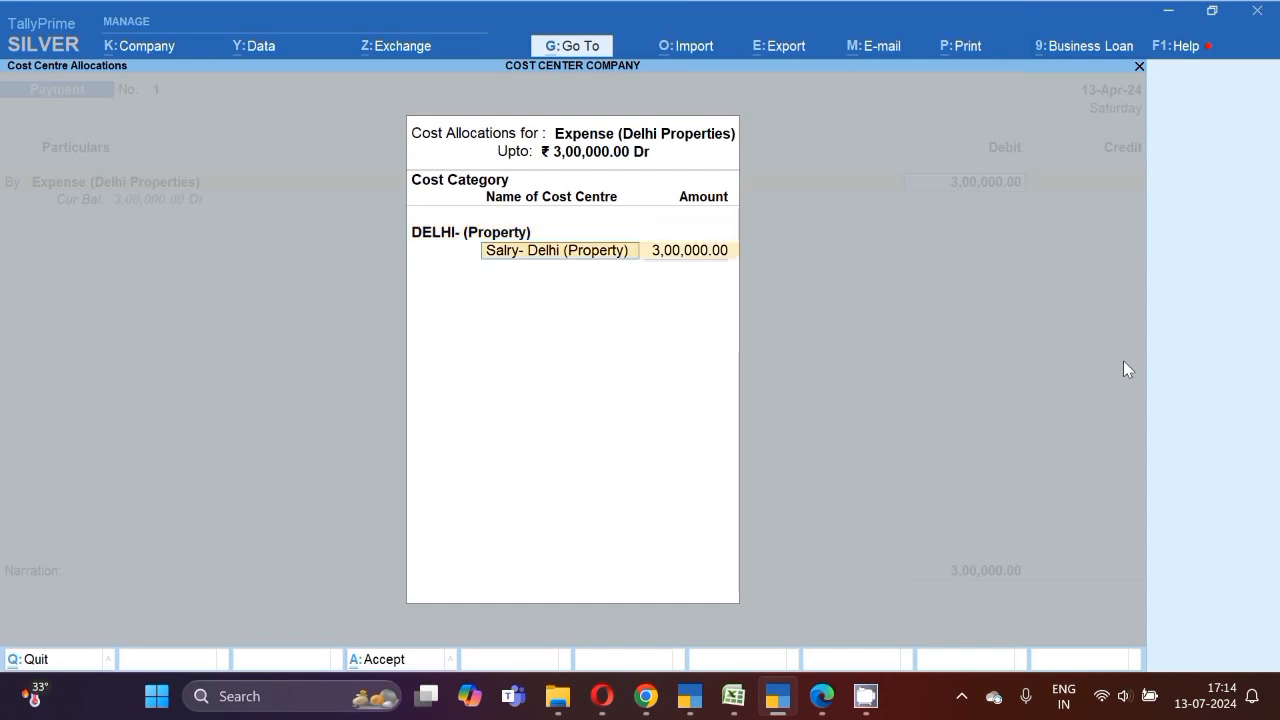
key(BackSpace)
key(Down)
key(Down)
key(Down)
key(Down)
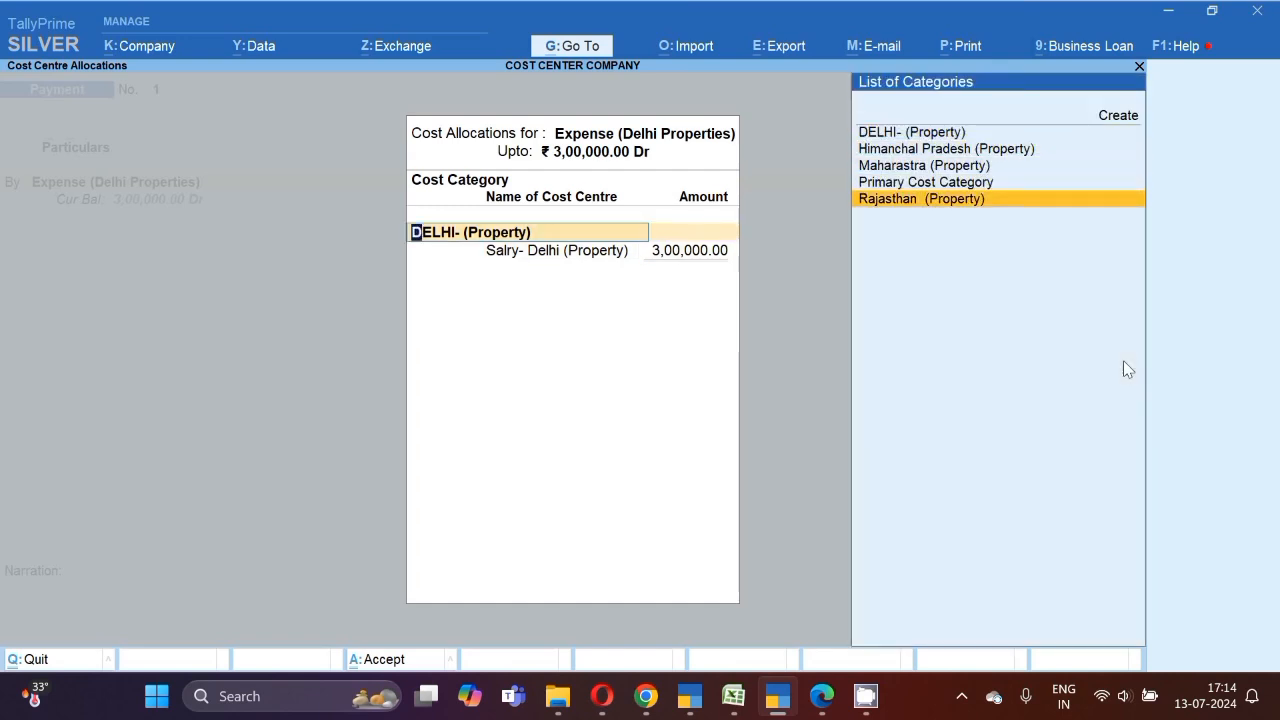
key(Up)
key(Up)
key(Up)
key(Up)
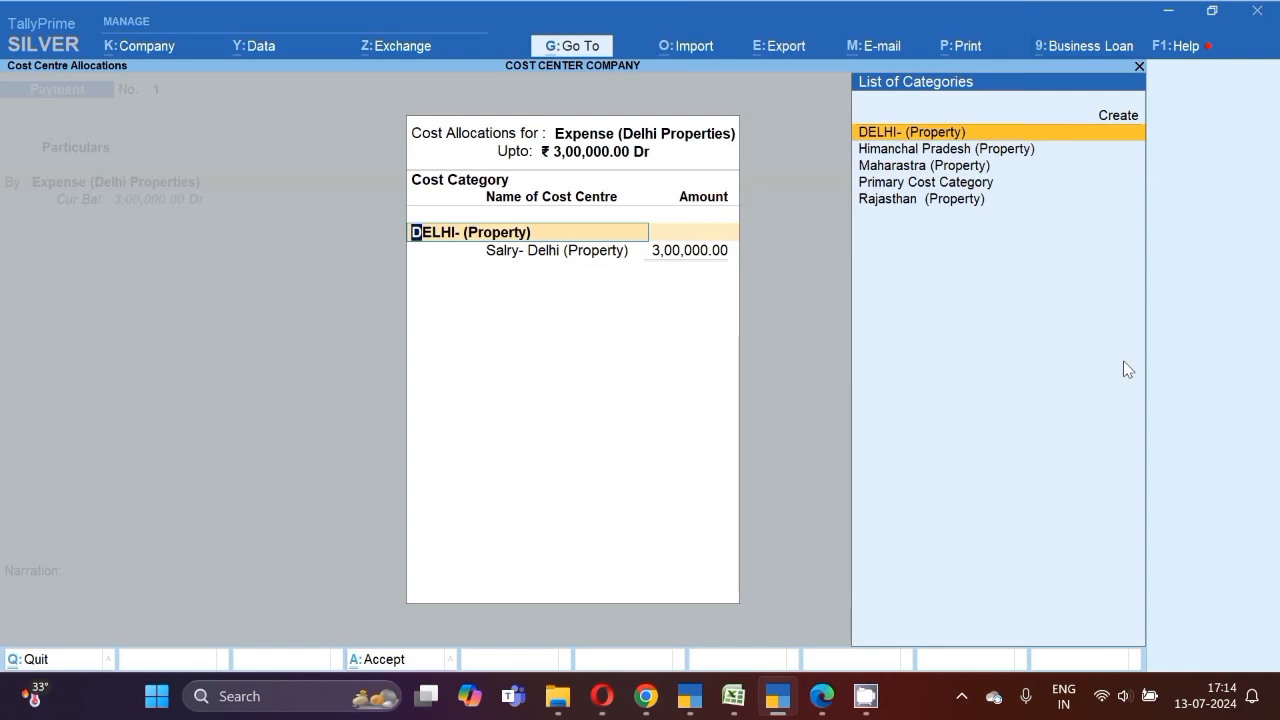
key(Return)
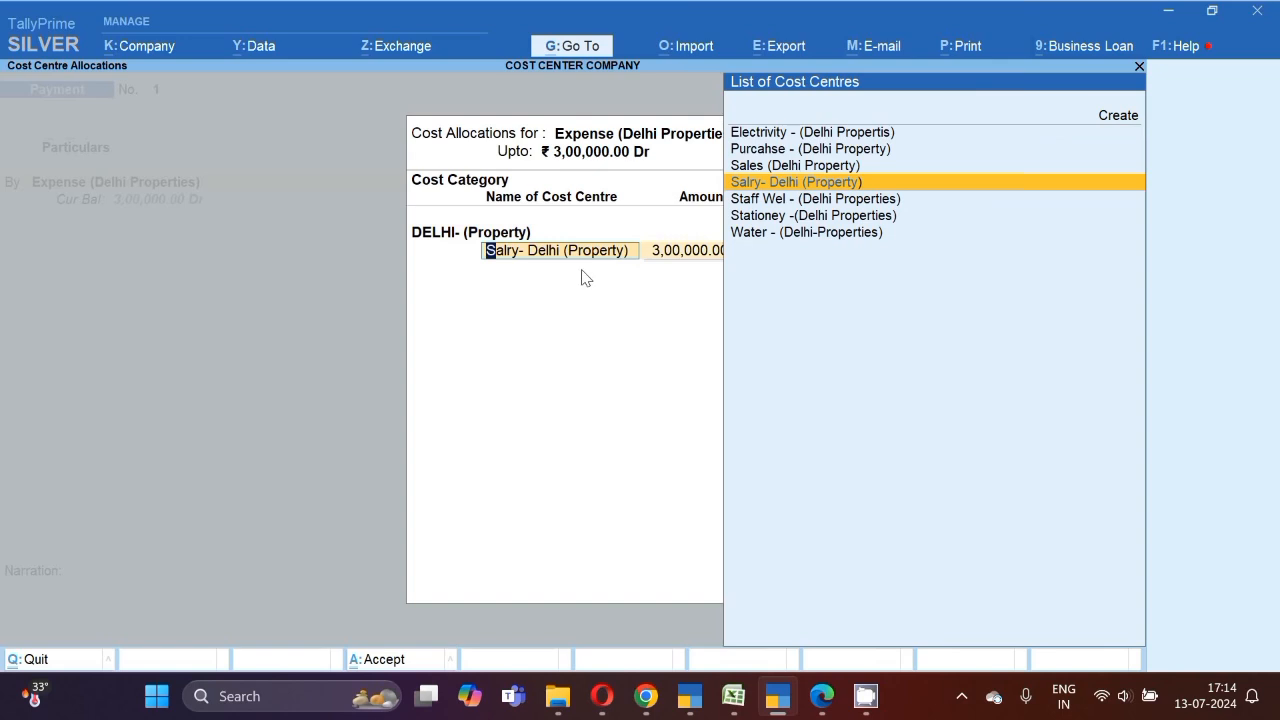
Allocate 1,50,000 of the Delhi expense to the cost centre Salry- Delhi (Property)
key(Return)
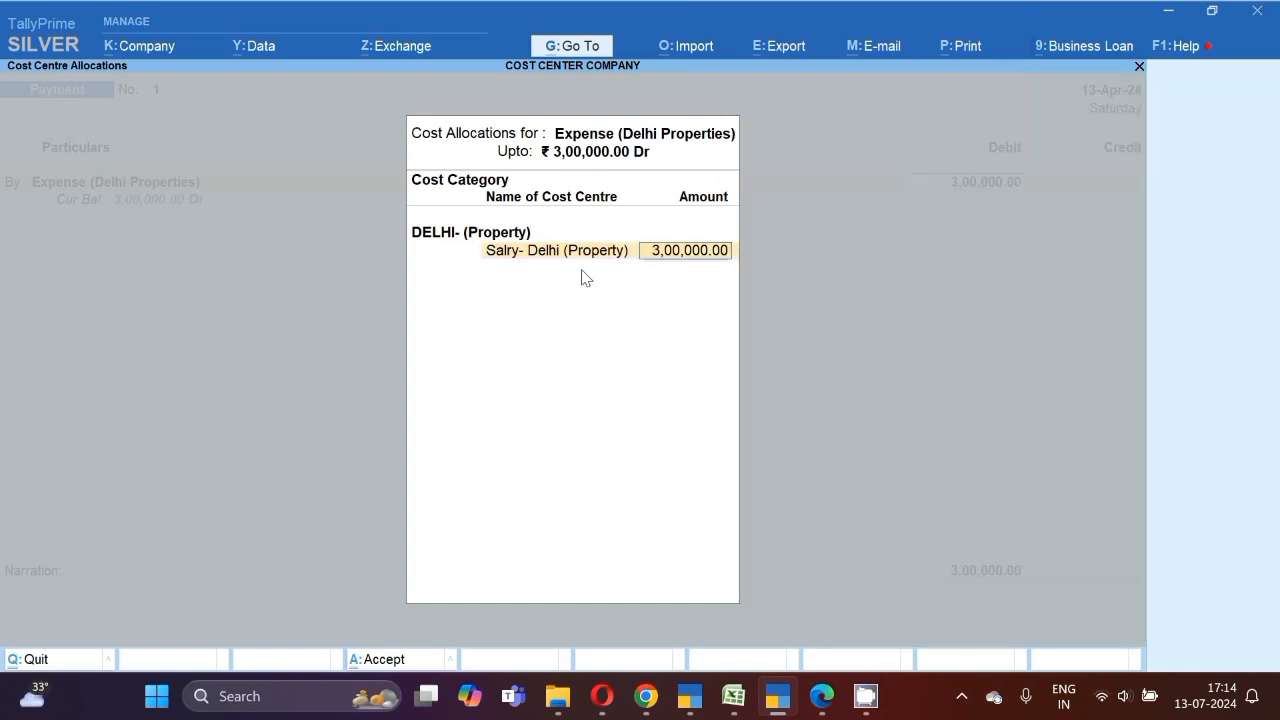
text(100)
key(BackSpace)
key(BackSpace)
text(50,000)
key(Return)
Allocate 50,000 to the cost centre Electrivity - (Delhi Propertis)
text(ele)
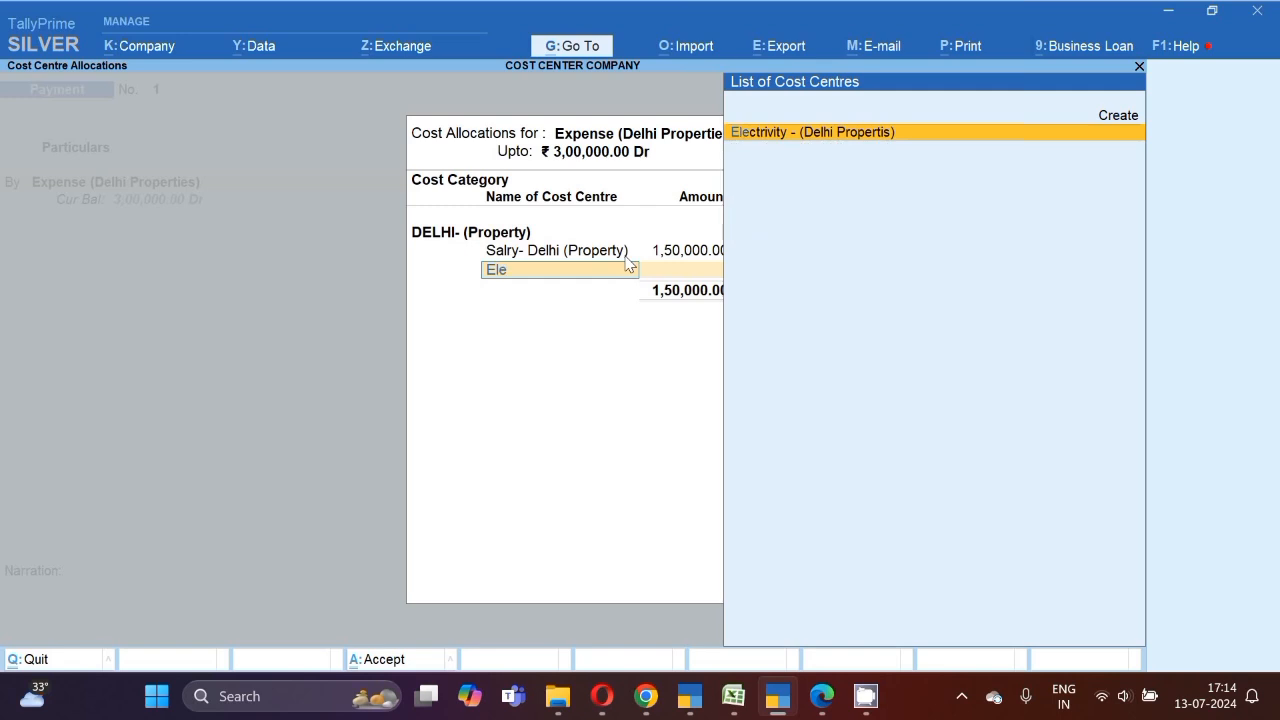
key(Return)
text(50000)
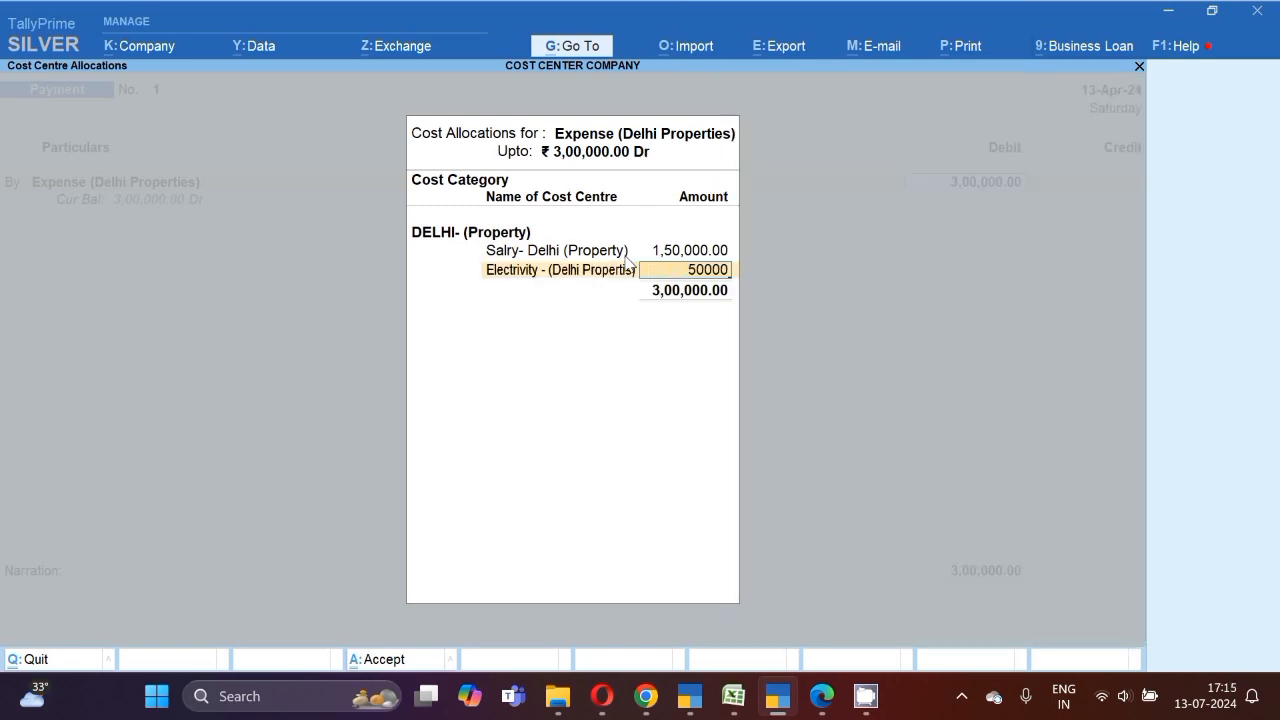
key(Return)
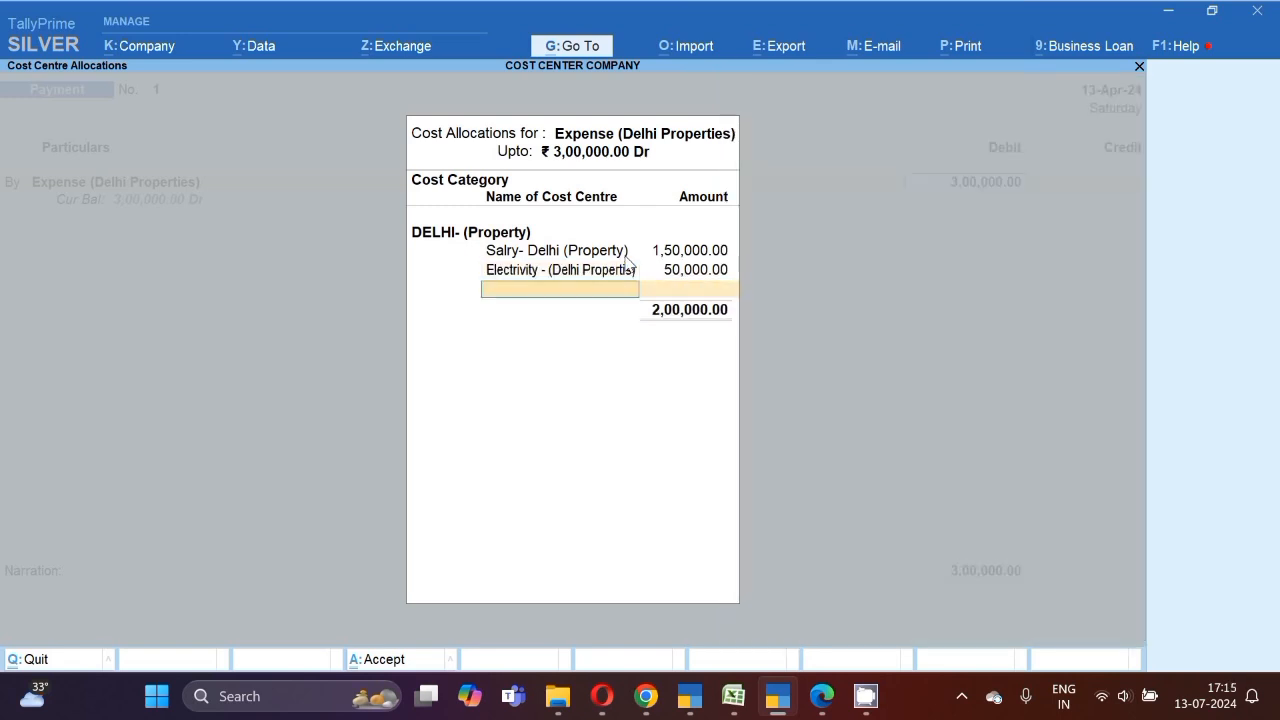
Allocate 10,000 to the cost centre Water - (Delhi-Properties)
text(Wa)
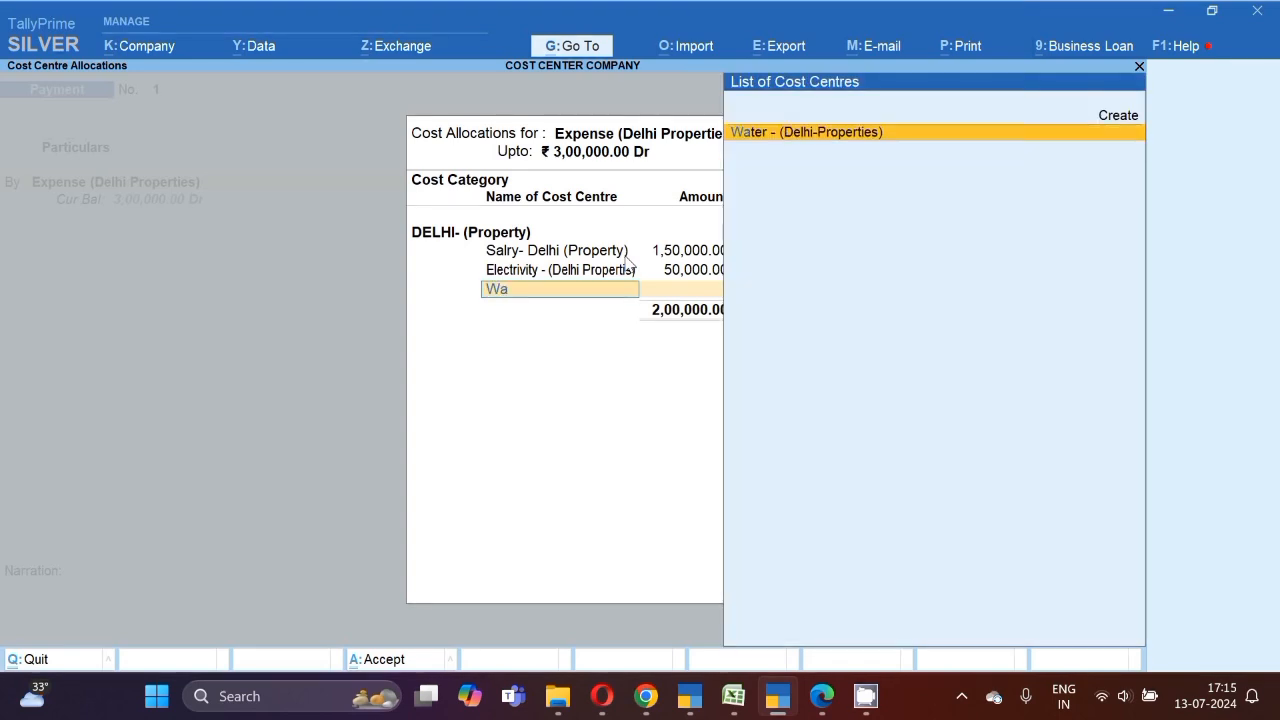
key(Return)
text(10)
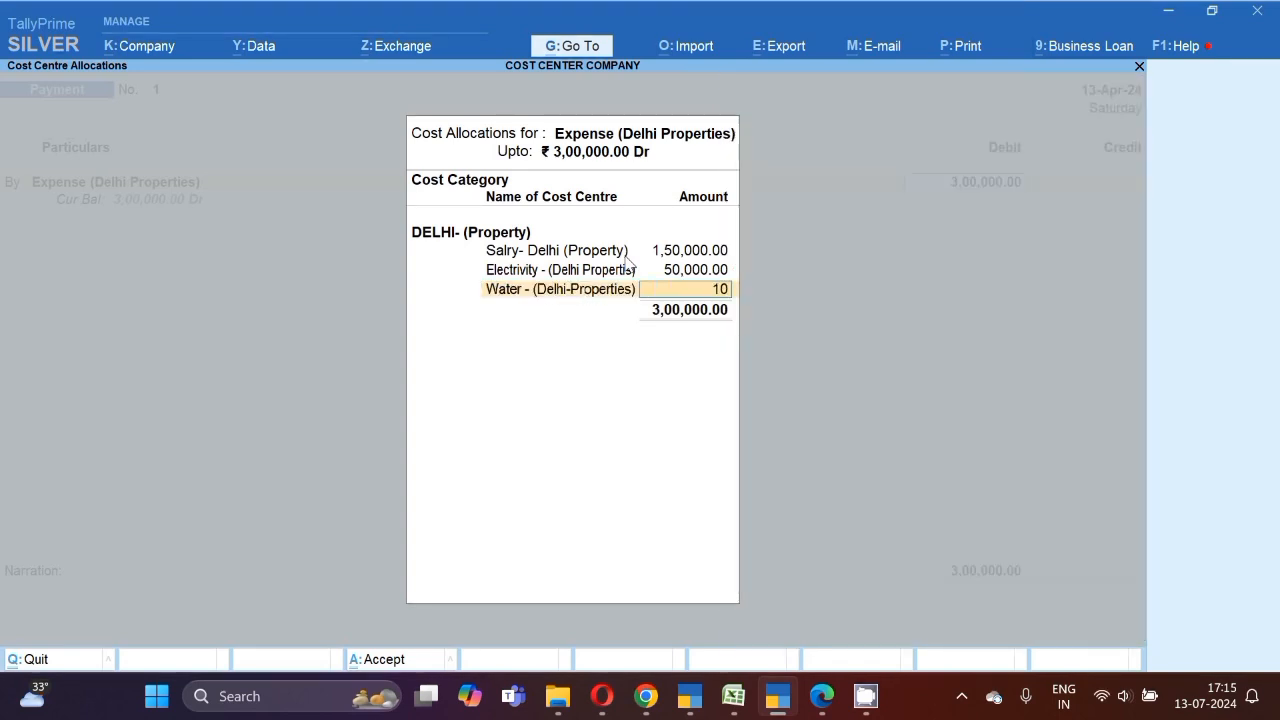
text(,0000)
key(Return)
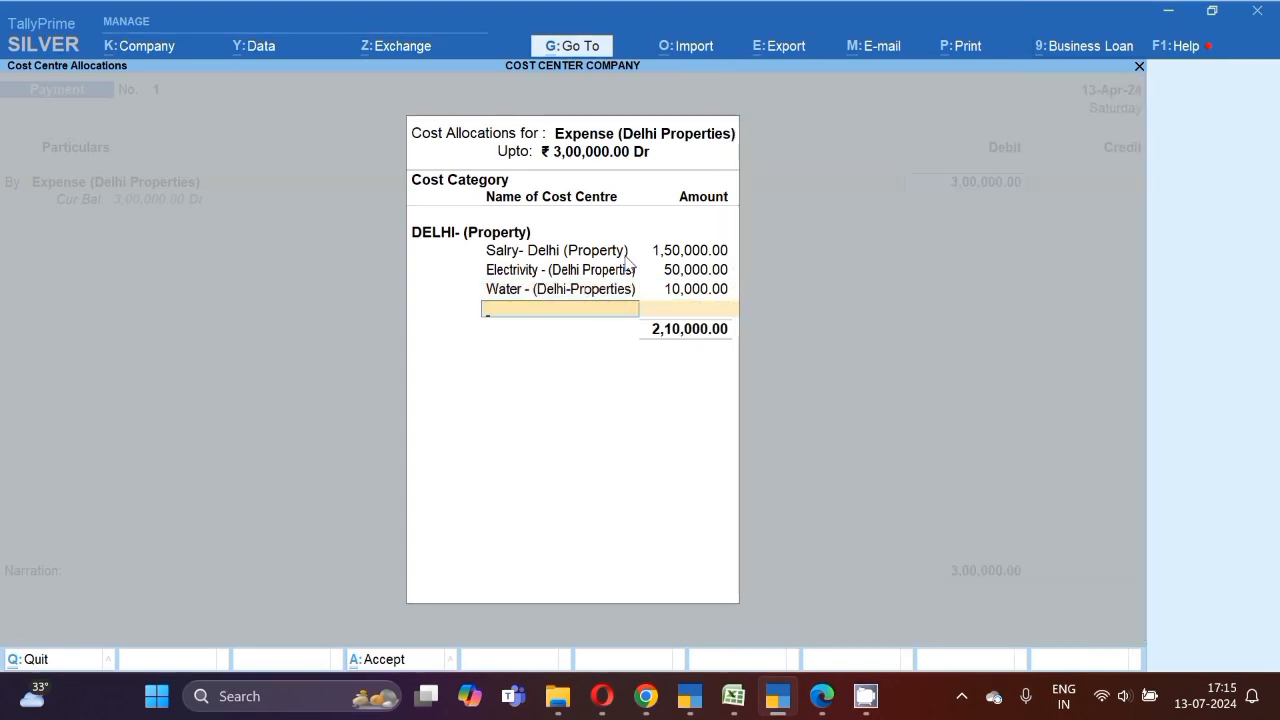
Allocate 15,000 to the cost centre Staff Wel - (Delhi Properties)
text(W)
key(BackSpace)
text(D)
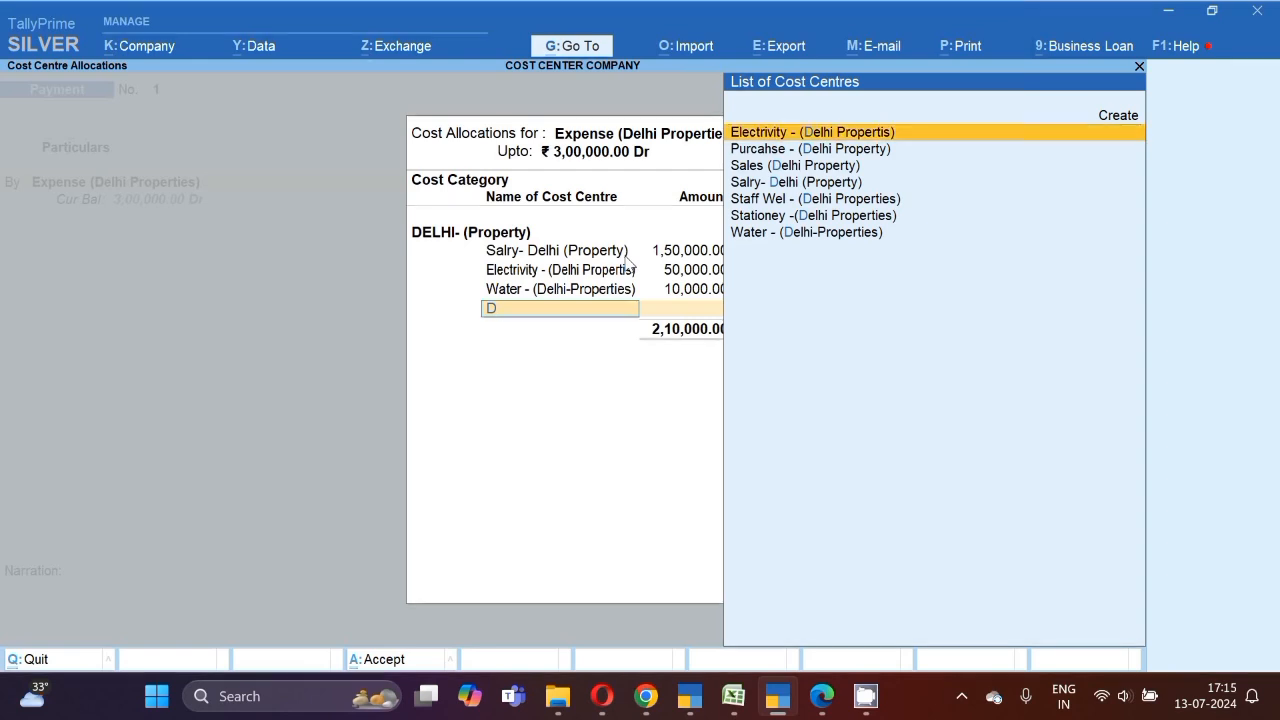
key(Down)
key(Down)
key(Down)
key(Down)
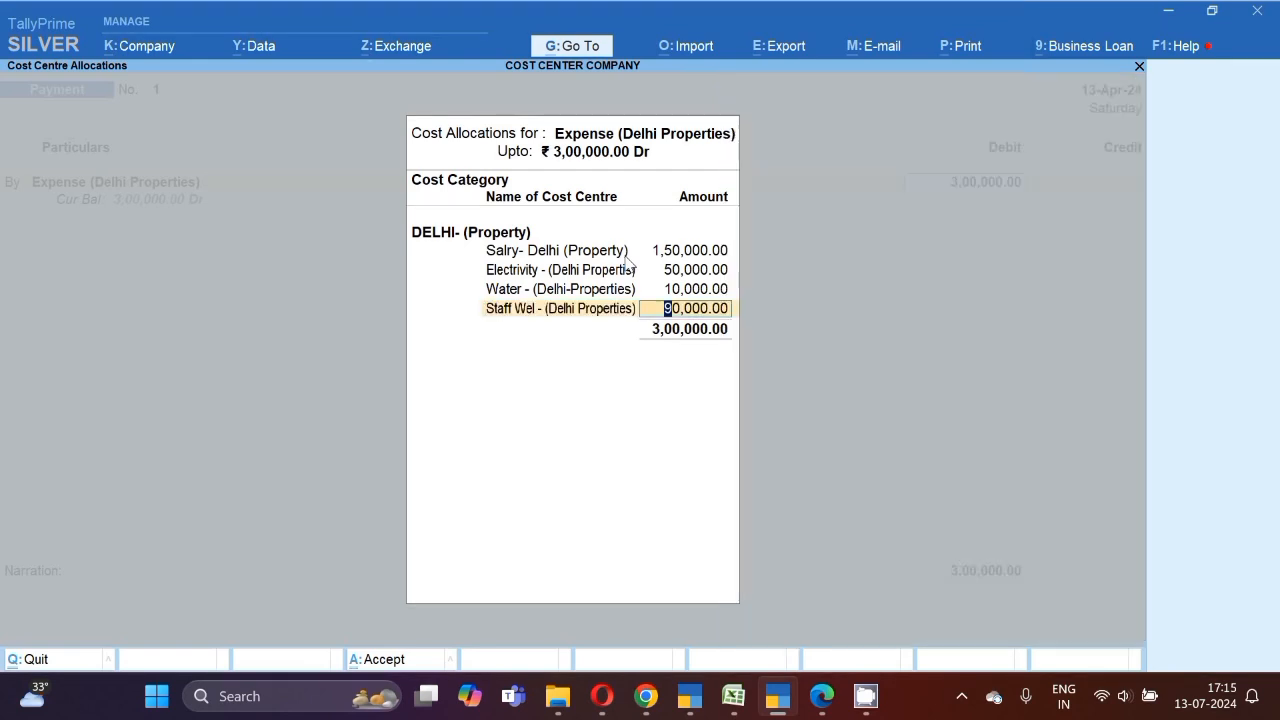
text(15,000)
key(Return)
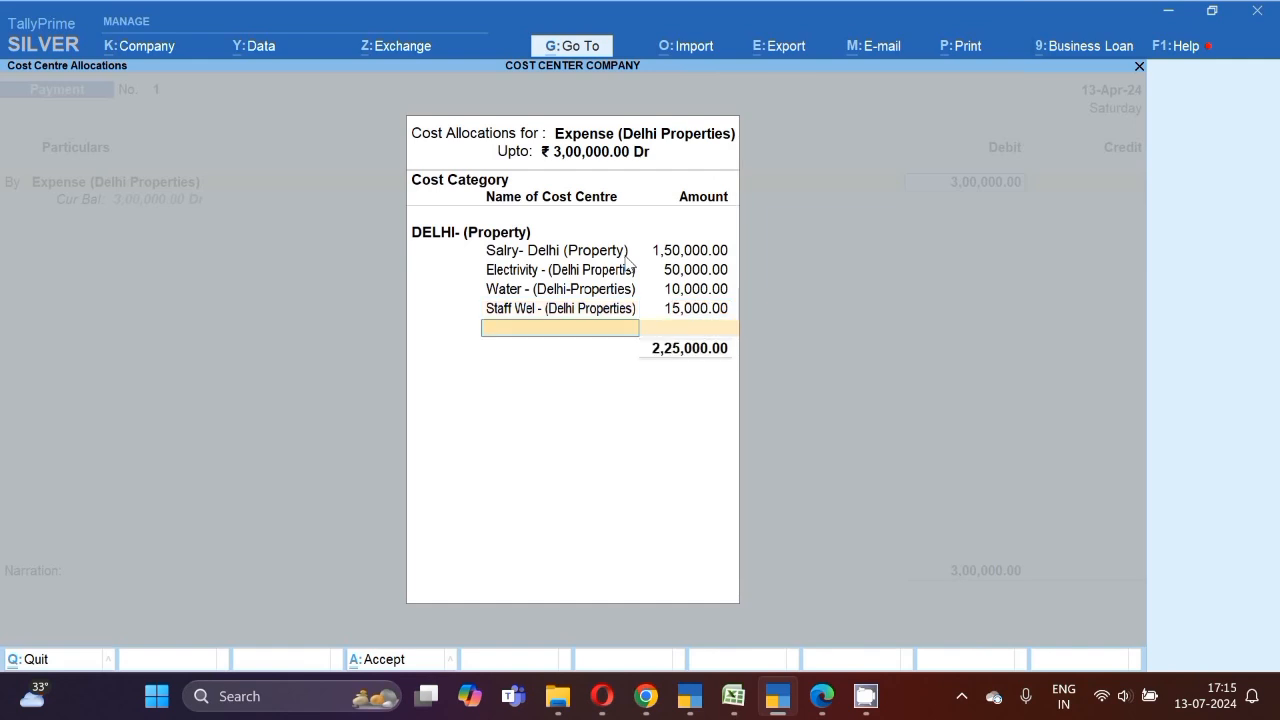
Allocate the remaining 75,000 to the cost centre Stationey -(Delhi Properties) and finish the cost centre allocation
text(D)
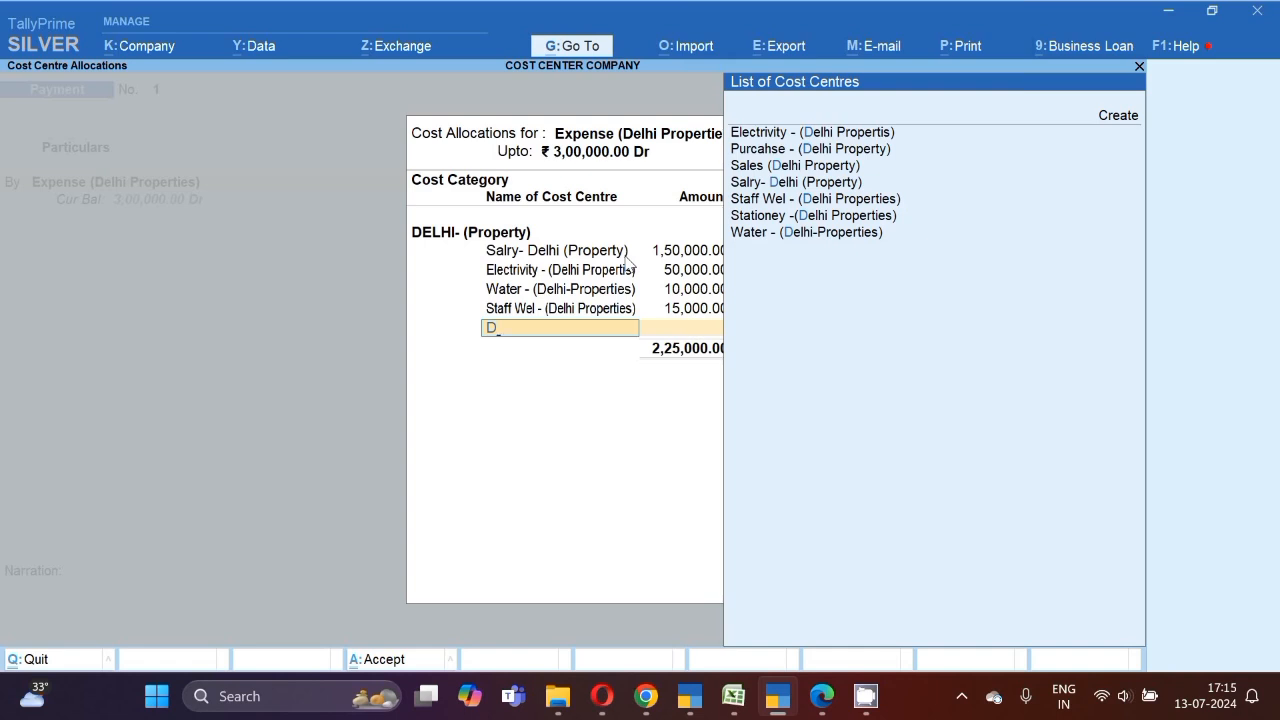
key(Down)
key(Down)
key(Down)
key(Down)
key(Down)
key(Down)
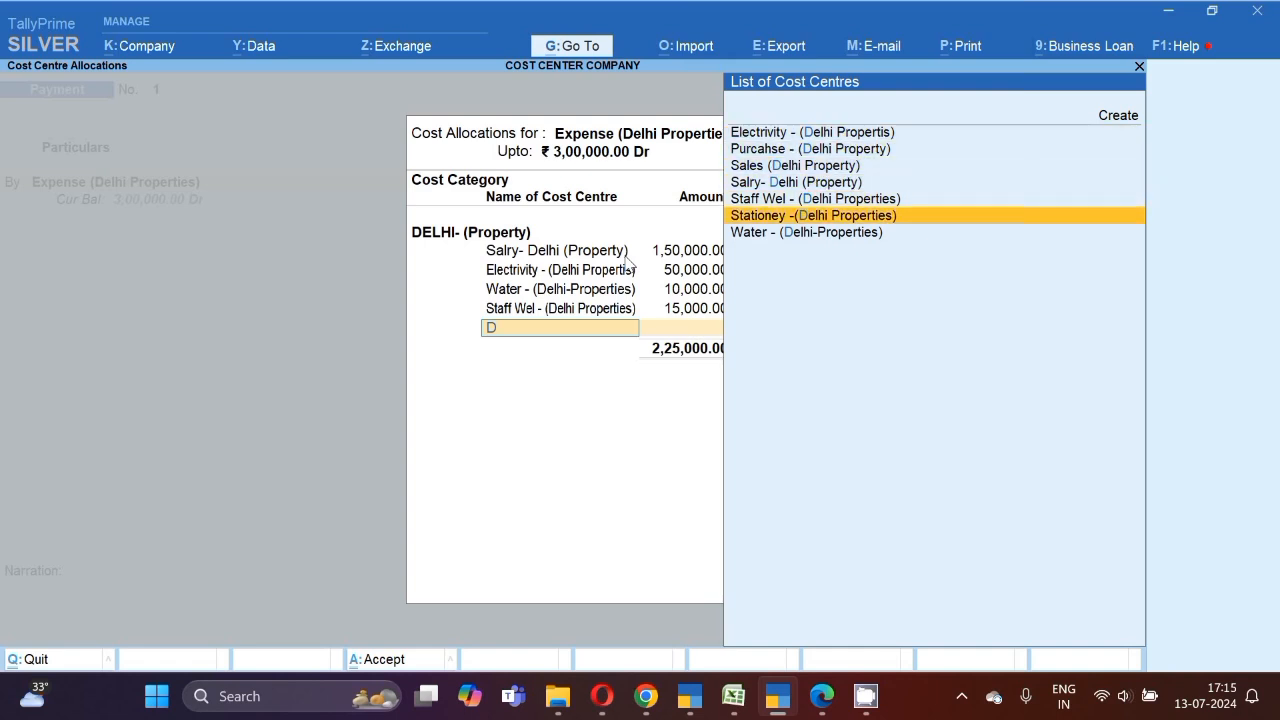
key(Return)
key(Return)
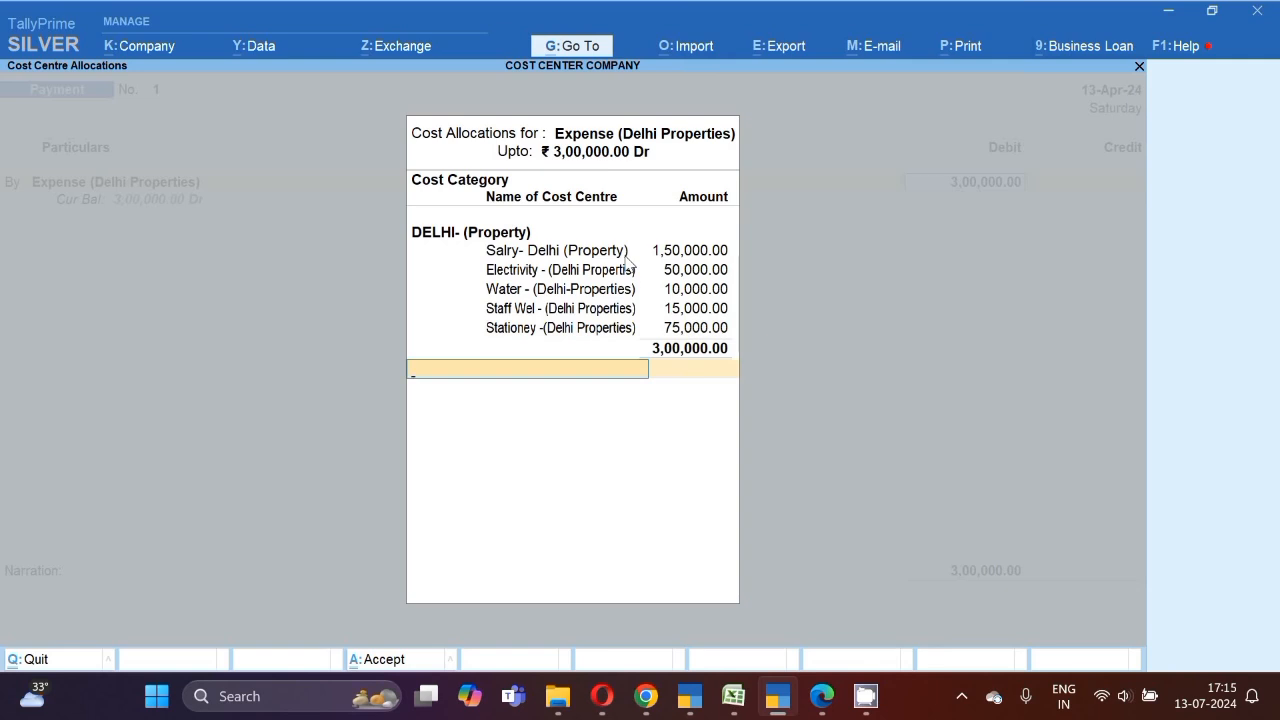
key(Return)
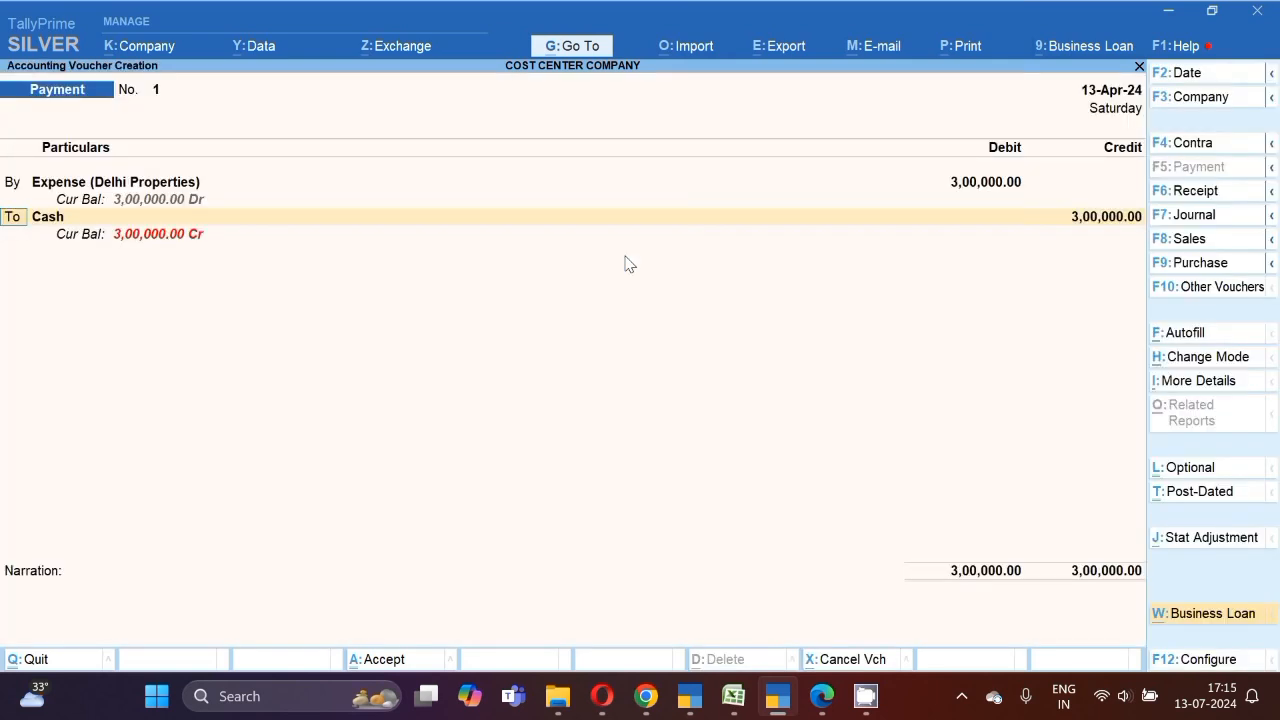
Credit Cash with 3,00,000 and accept the payment voucher
key(Return)
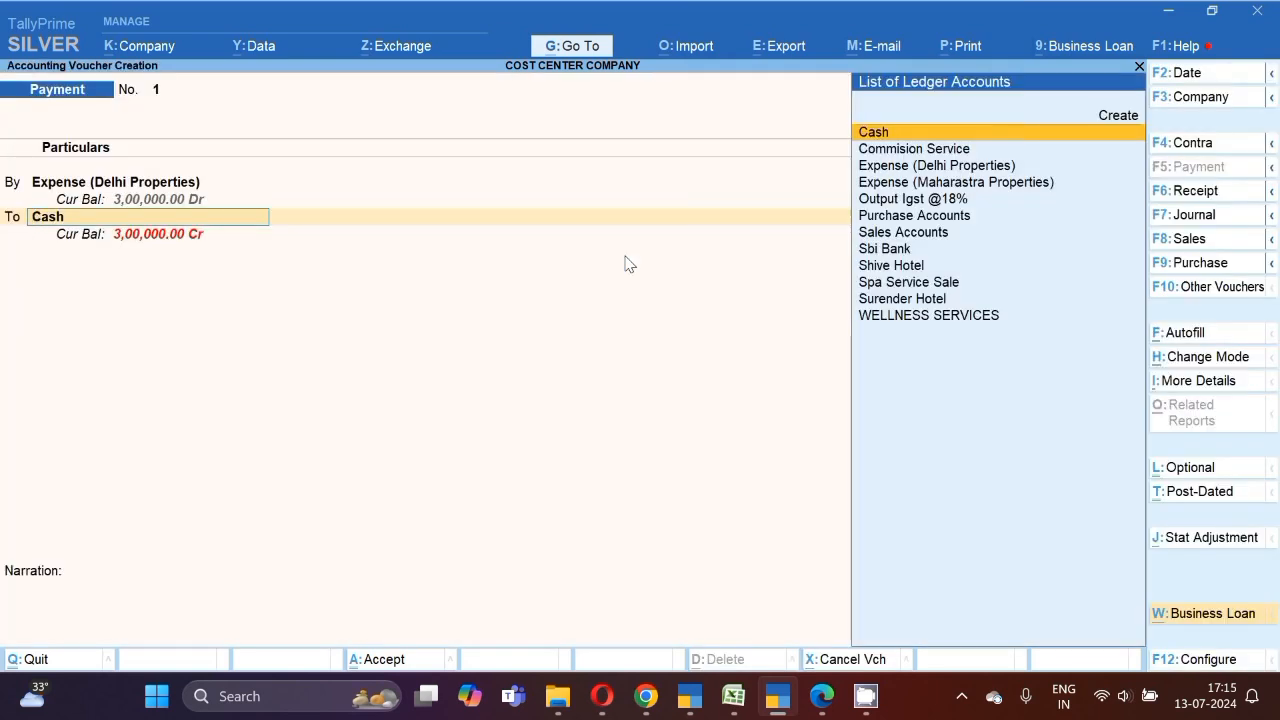
key(Return)
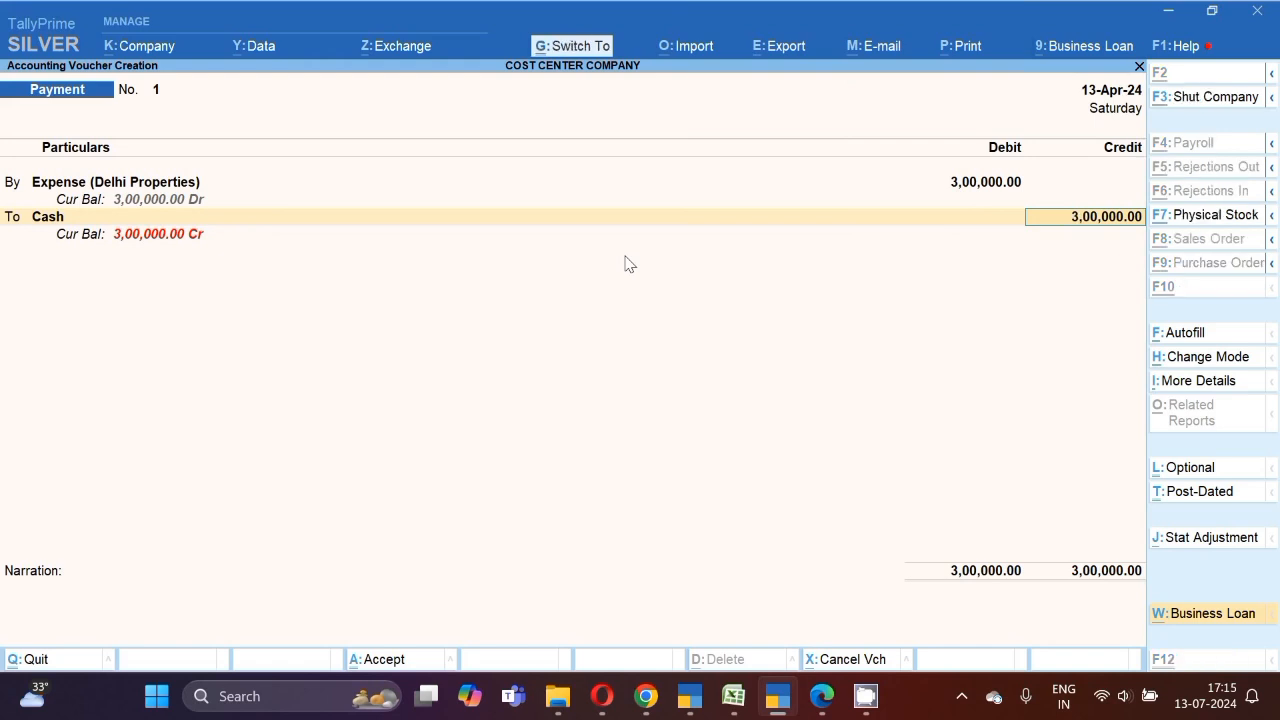
key(ctrl+a)
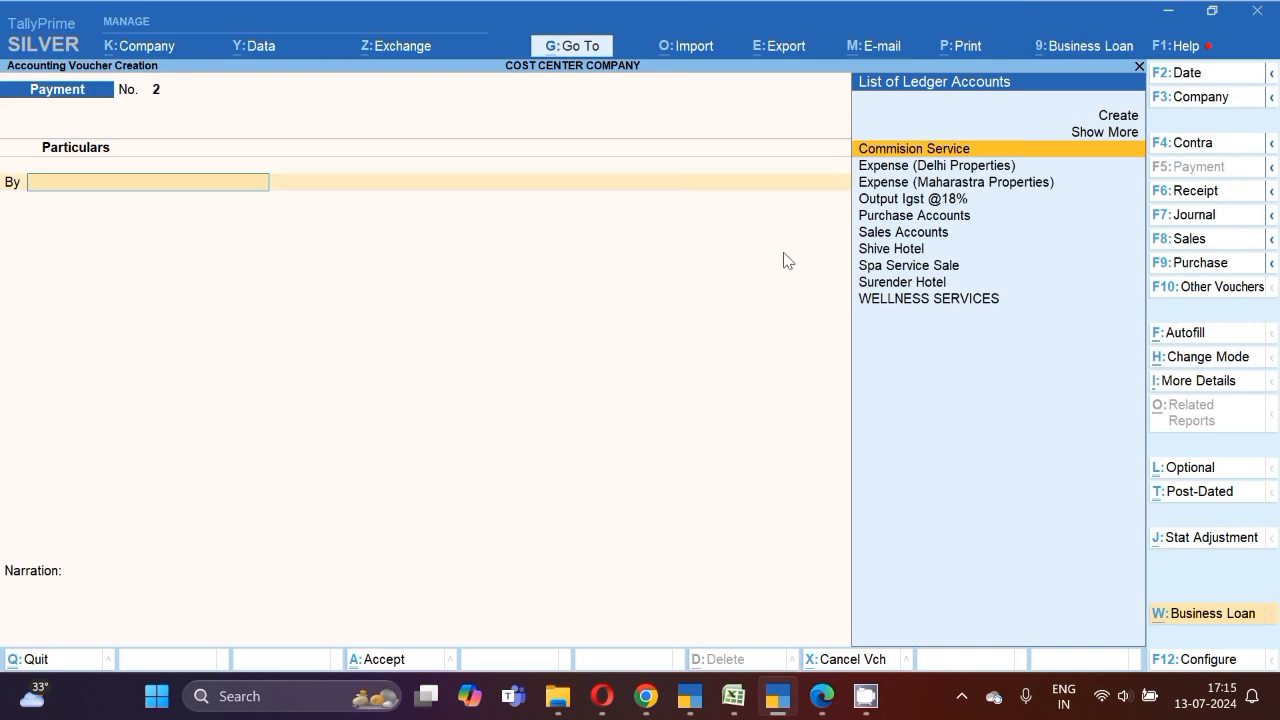
Choose Expense (Maharastra Properties) as the new voucher's first ledger, and check that ledger's master without altering it
key(Down)
key(Down)
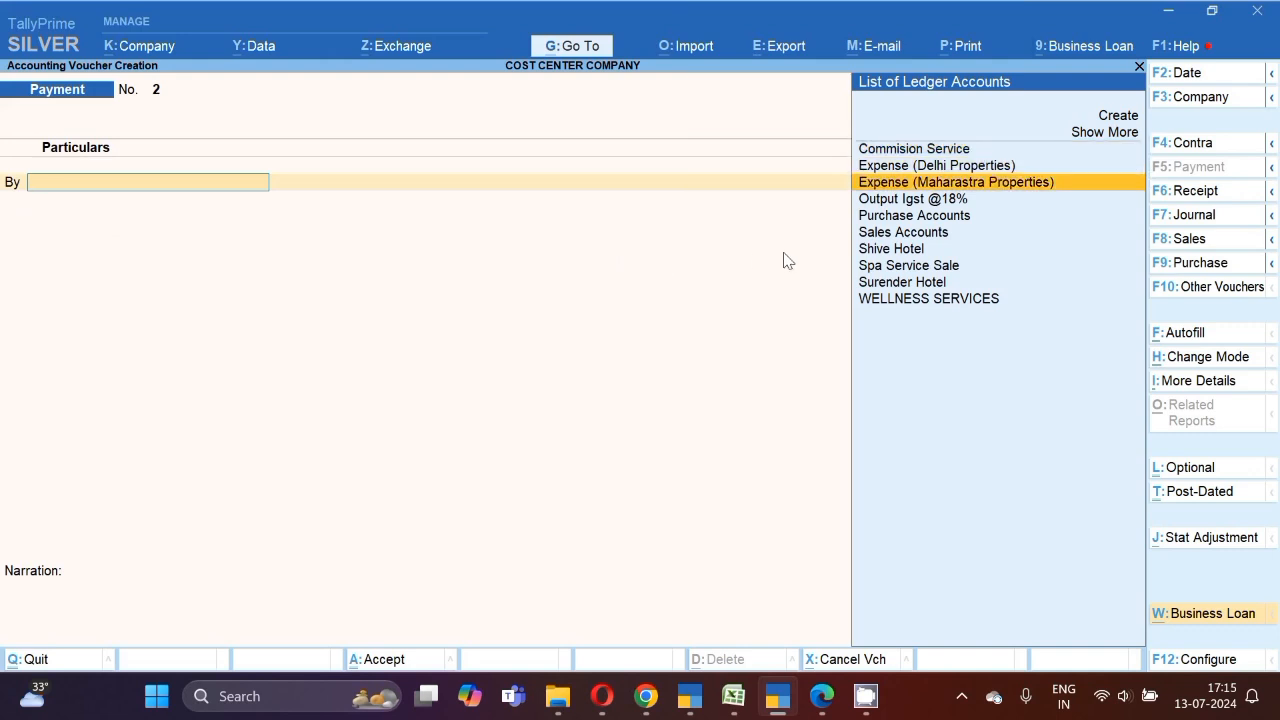
key(Return)
key(BackSpace)
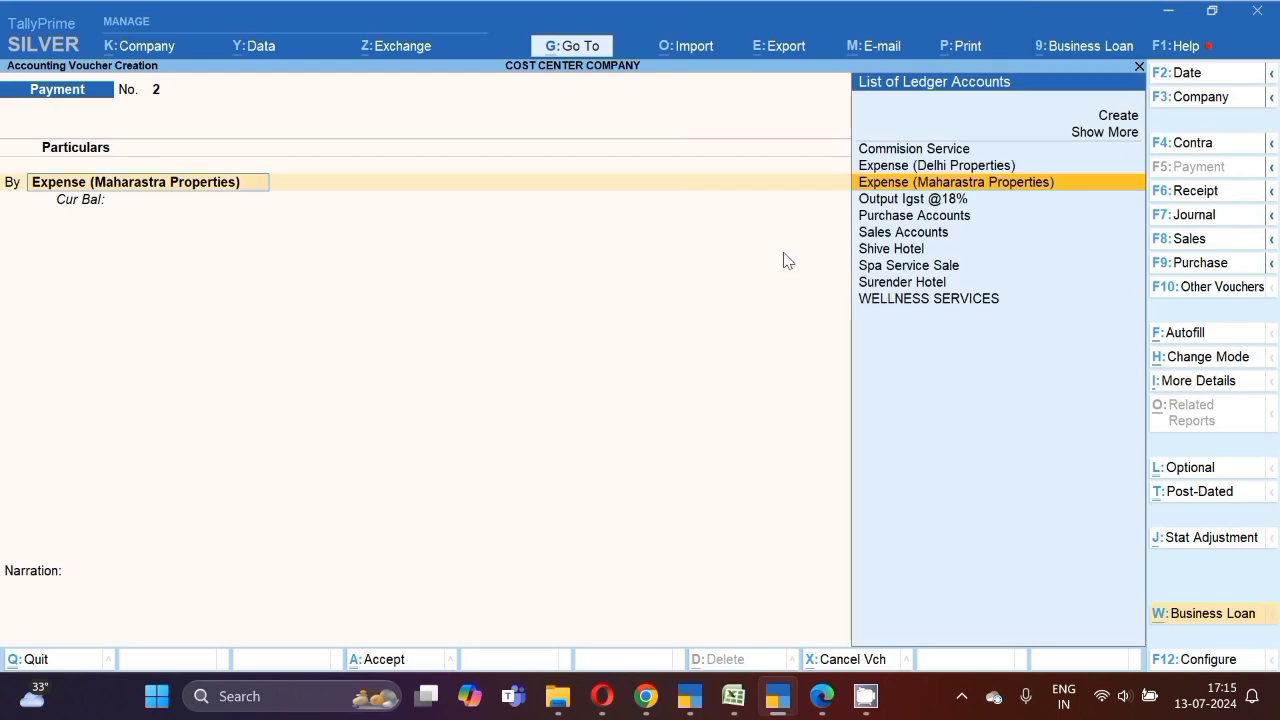
key(ctrl+Return)
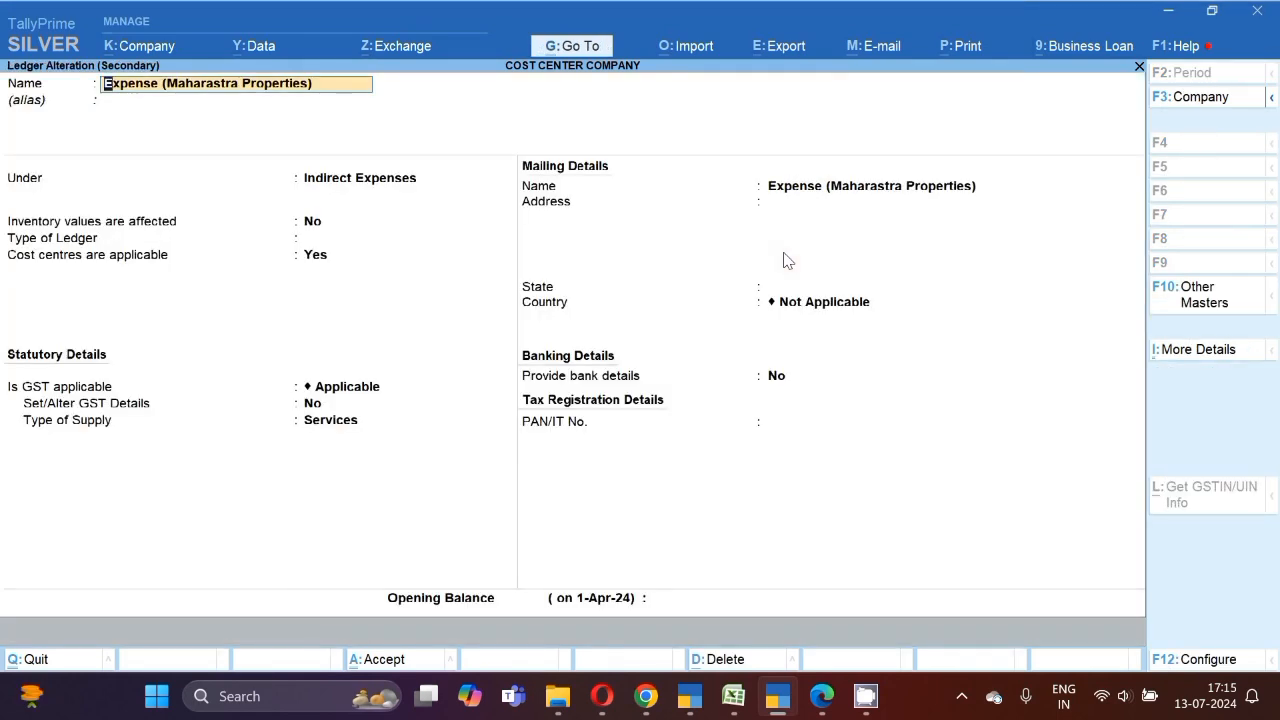
key(Escape)
key(Escape)
key(y)
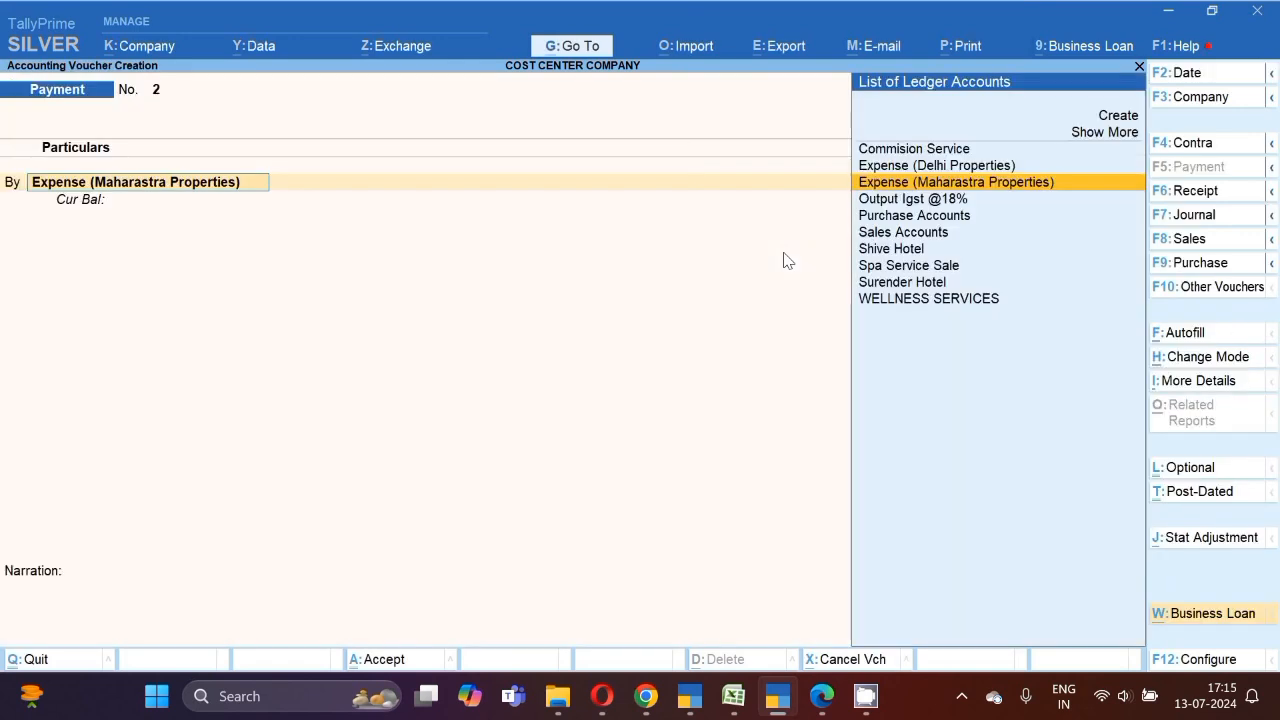
Debit Expense (Maharastra Properties) with 5,00,000 in the payment voucher
key(Return)
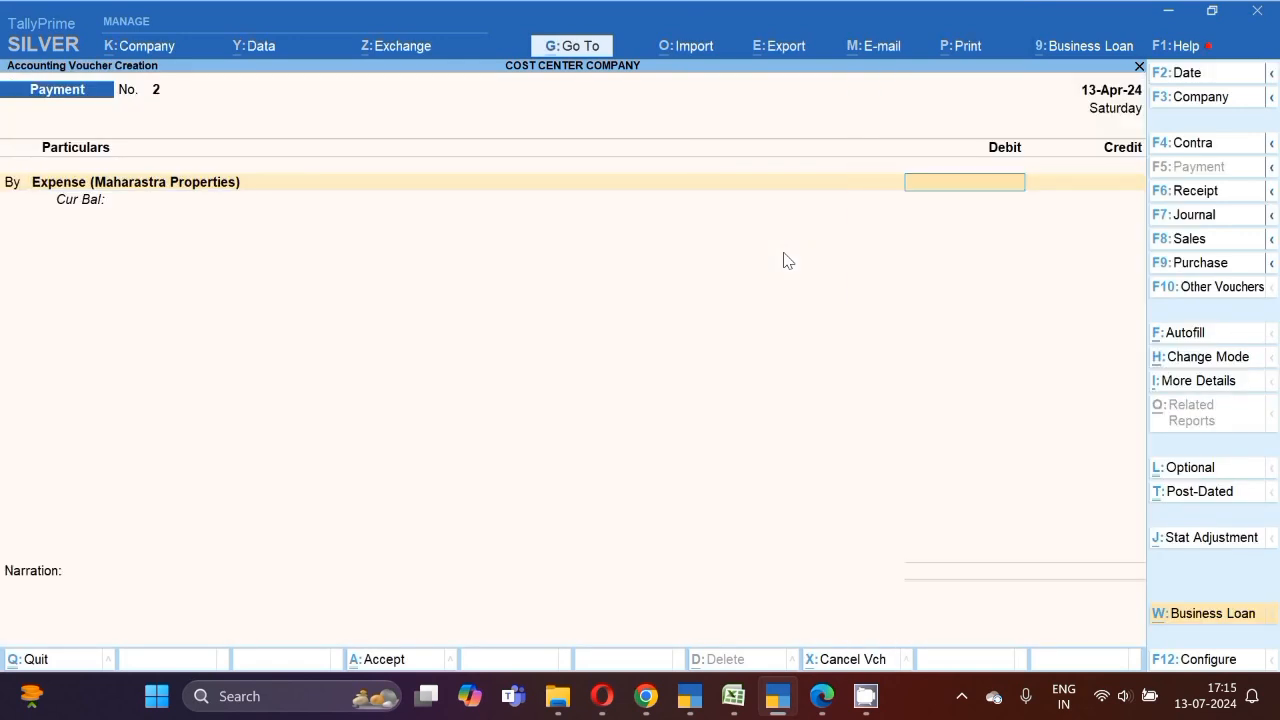
text(500000)
key(Return)
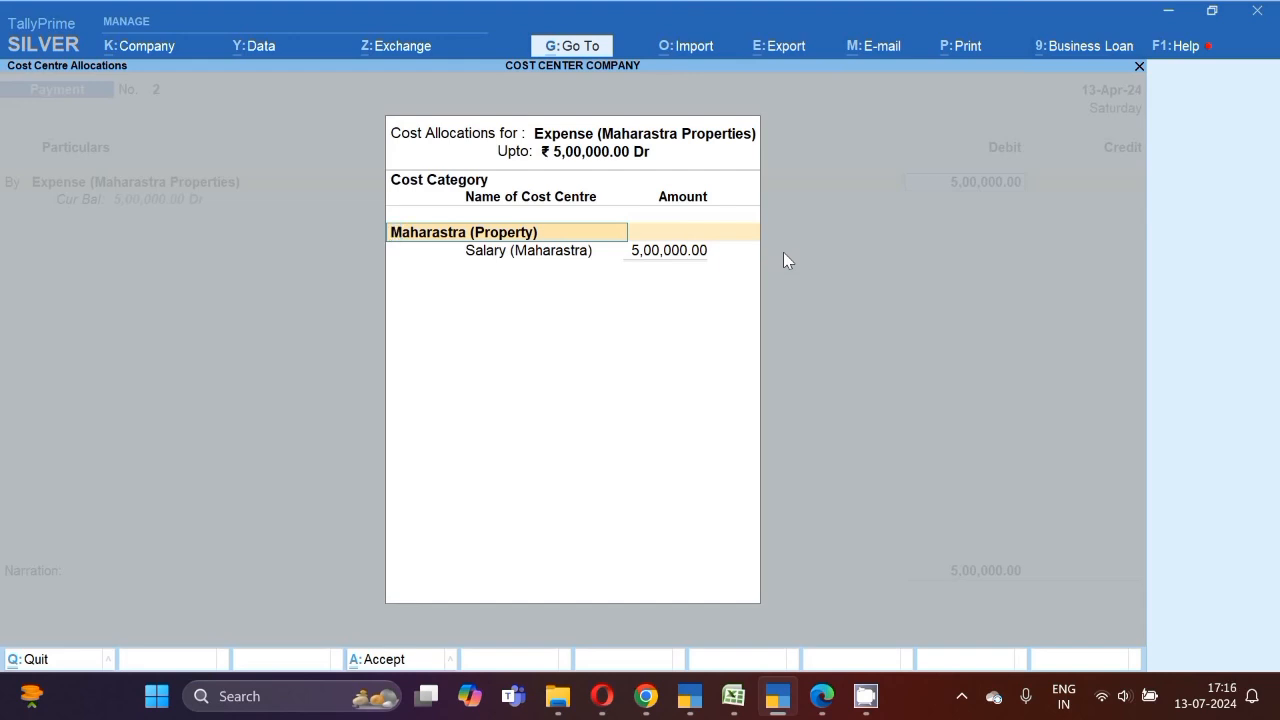
Under the Maharastra (Property) category, allocate 3,50,000 to the cost centre Salary (Maharastra)
key(Return)
key(Return)
text(3)
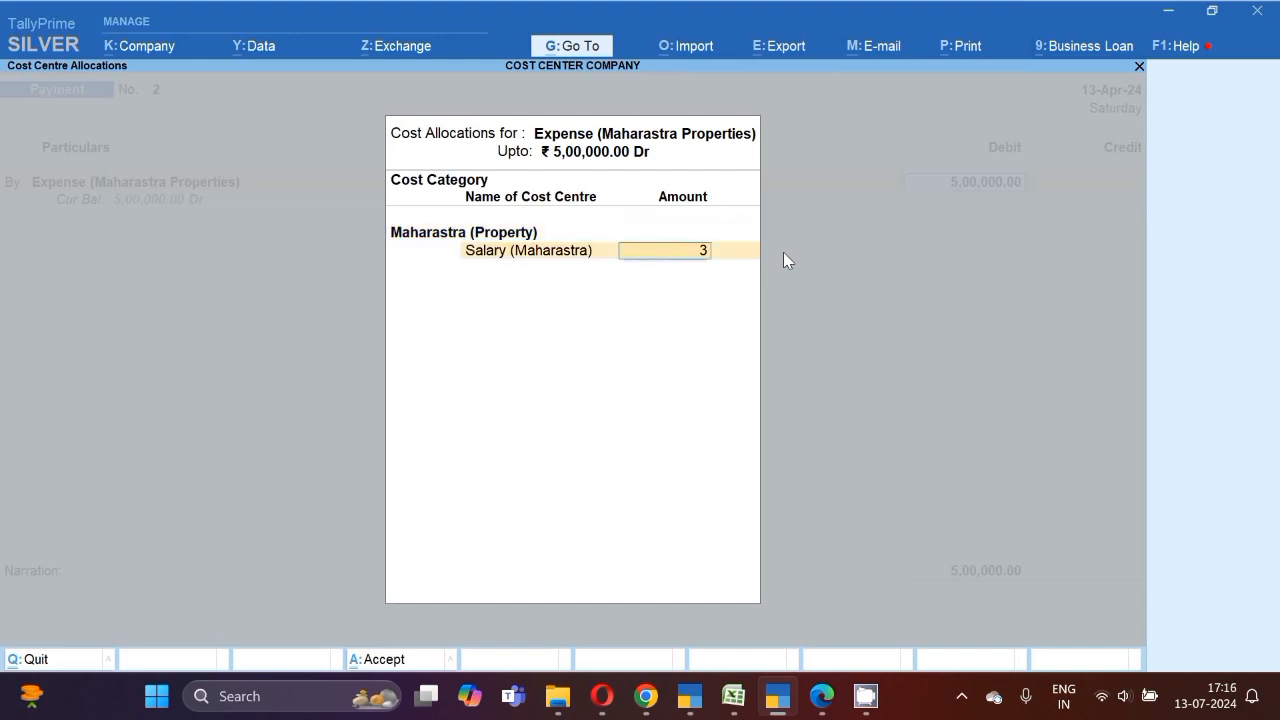
text(50000)
key(Return)
Allocate 30,000 of the Maharastra expense to the cost centre Staff Wel (Maharastra )
text(Sta)
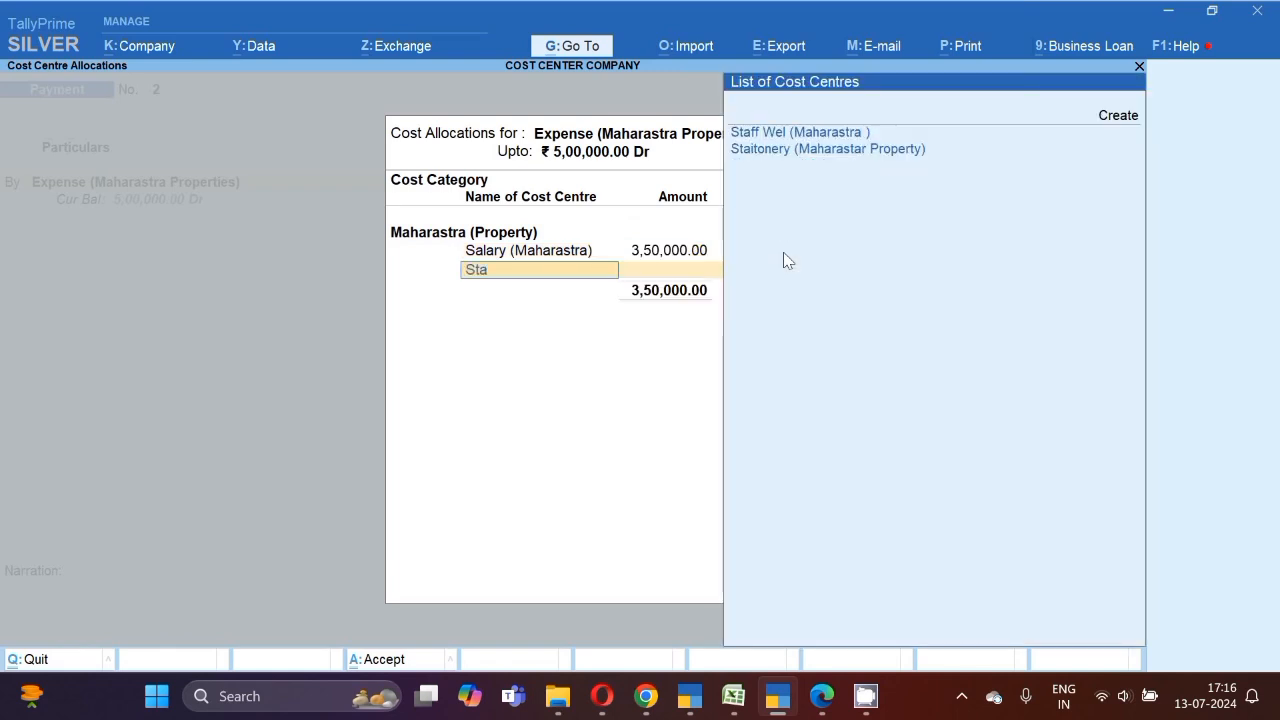
key(Return)
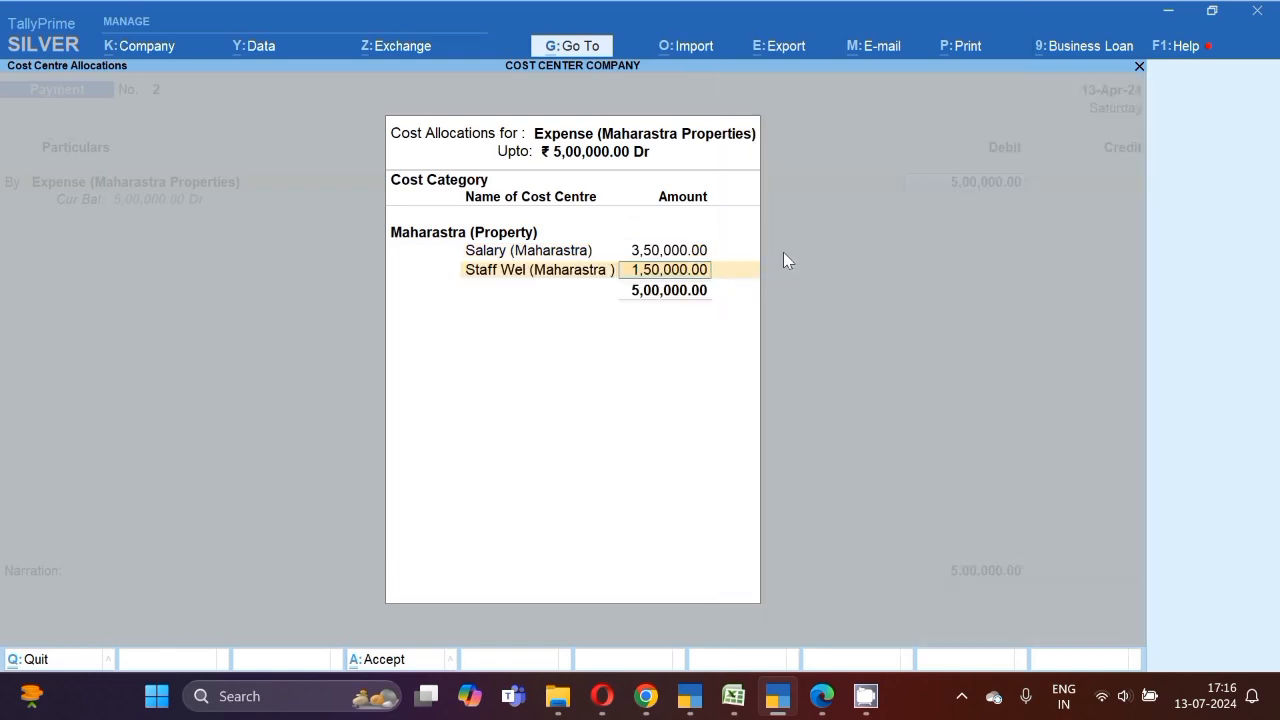
text(30000)
key(Return)
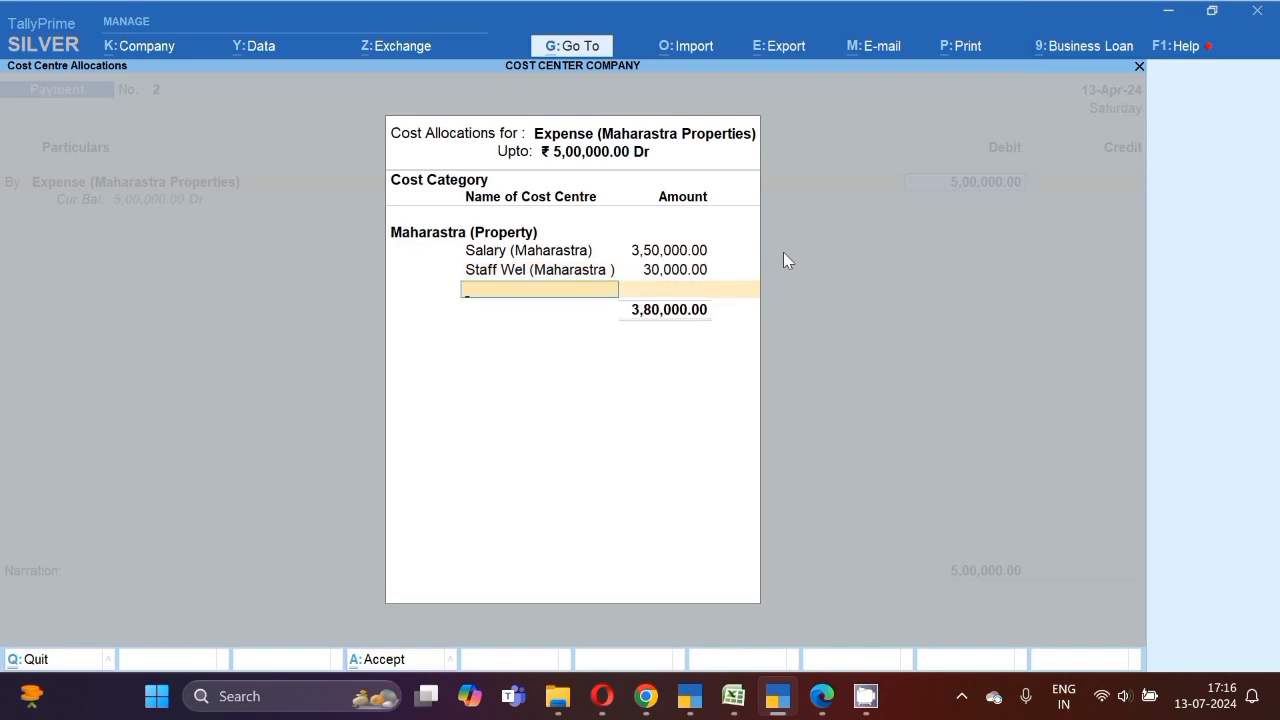
Allocate 50,000 of the Maharastra expense to the cost centre Staitonery (Maharastar Property)
text(S)
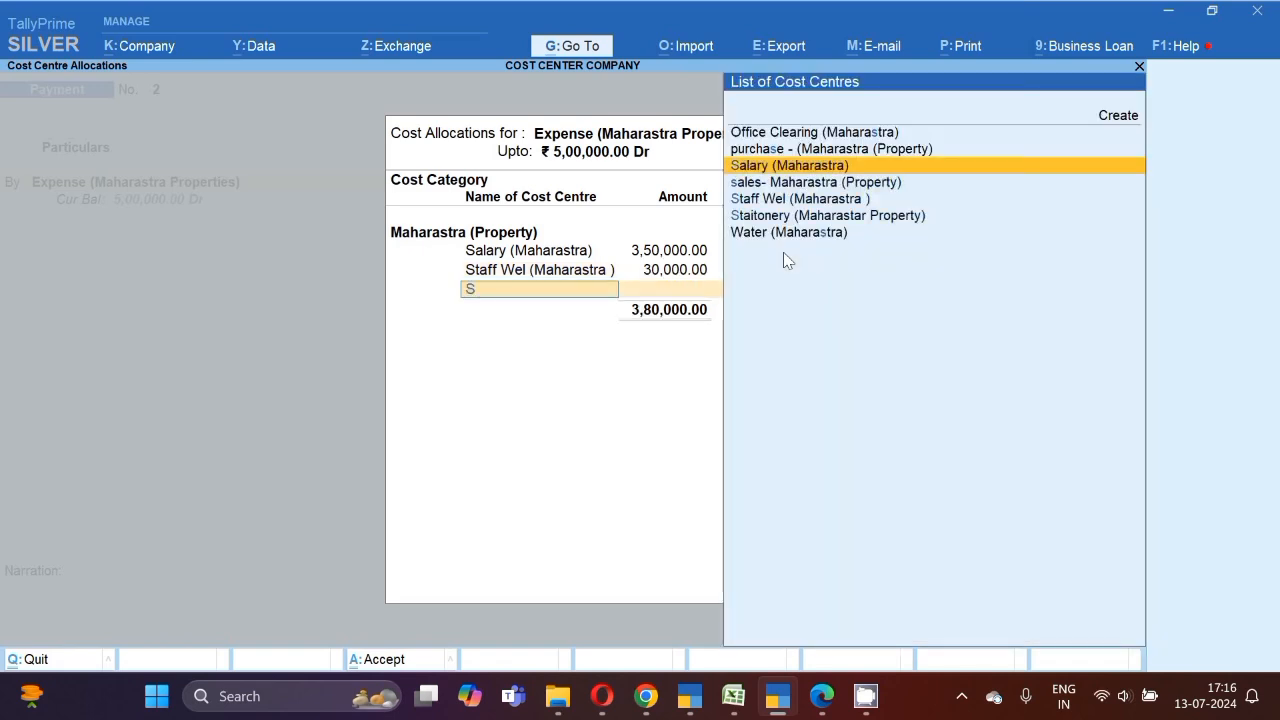
key(Down)
key(Down)
key(Down)
key(Return)
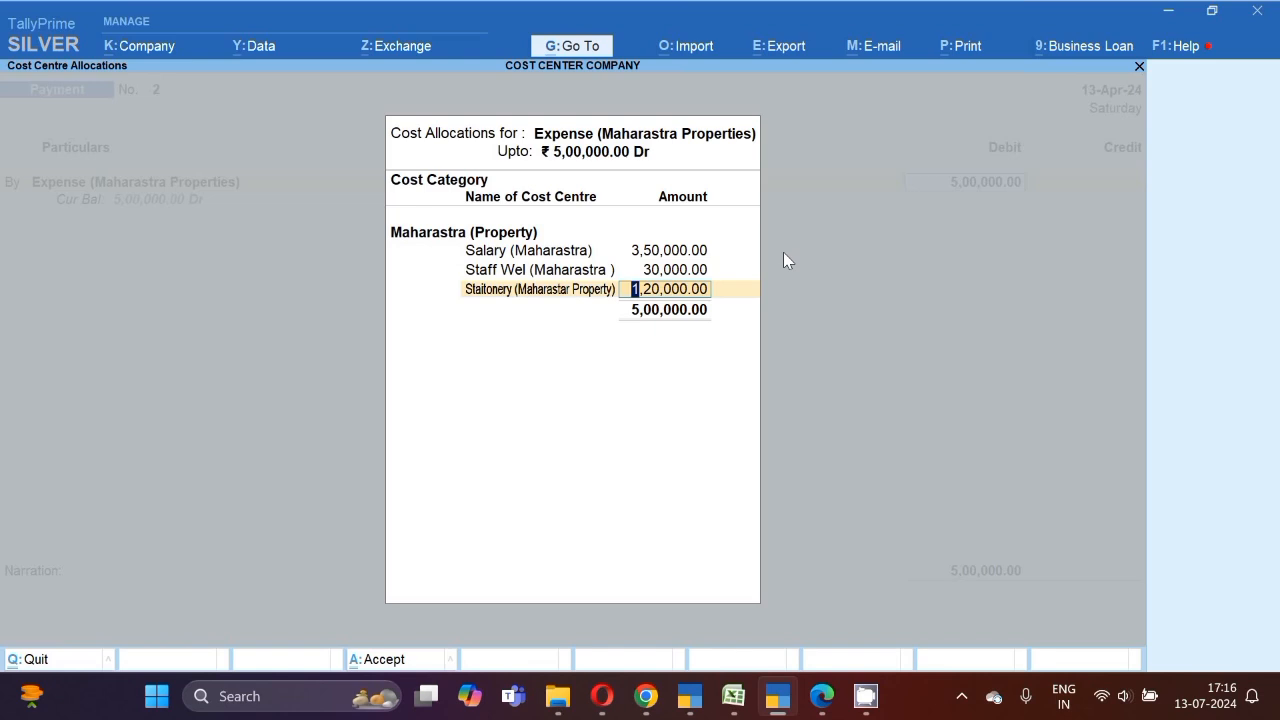
text(50,0000)
key(Return)
text(E)
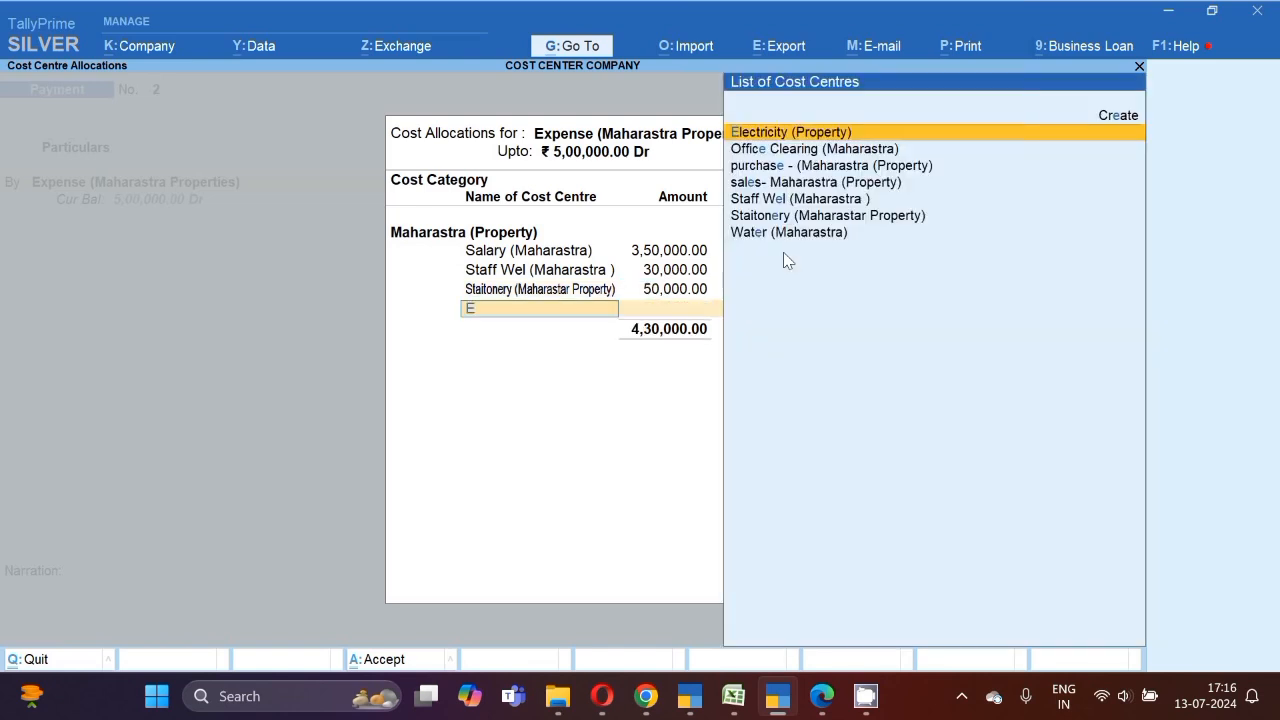
text(le)
key(BackSpace)
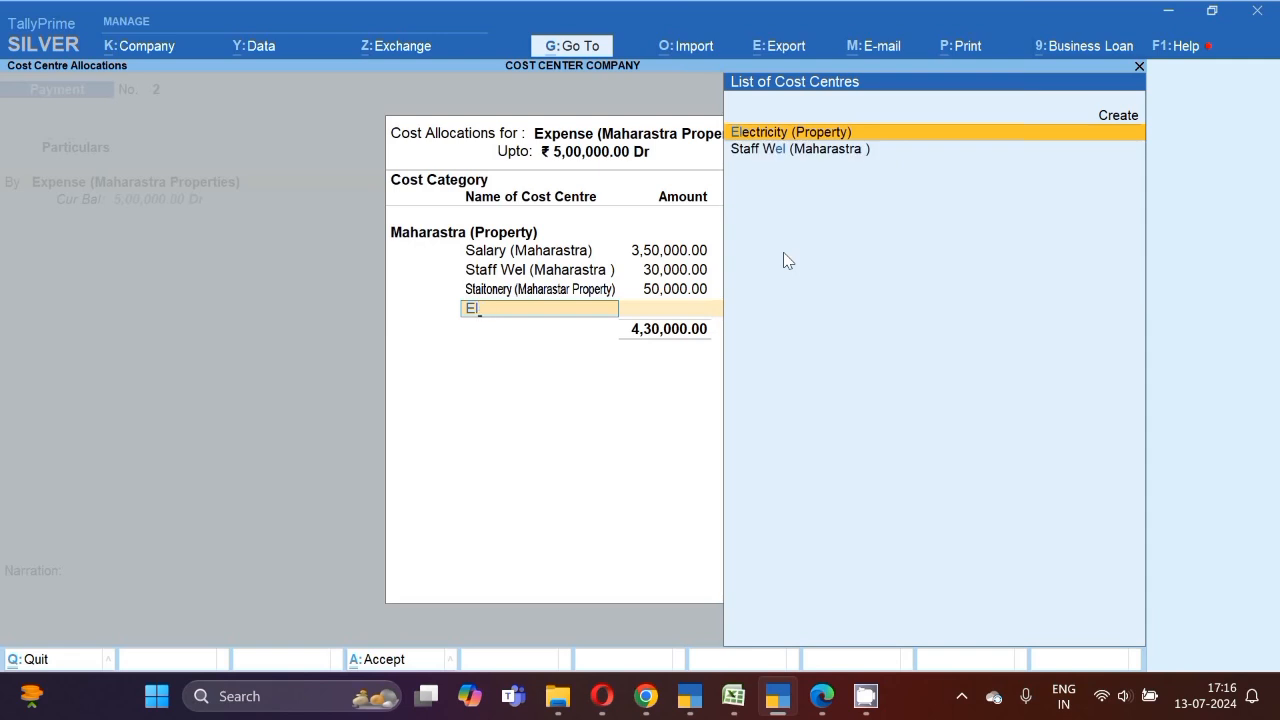
key(BackSpace)
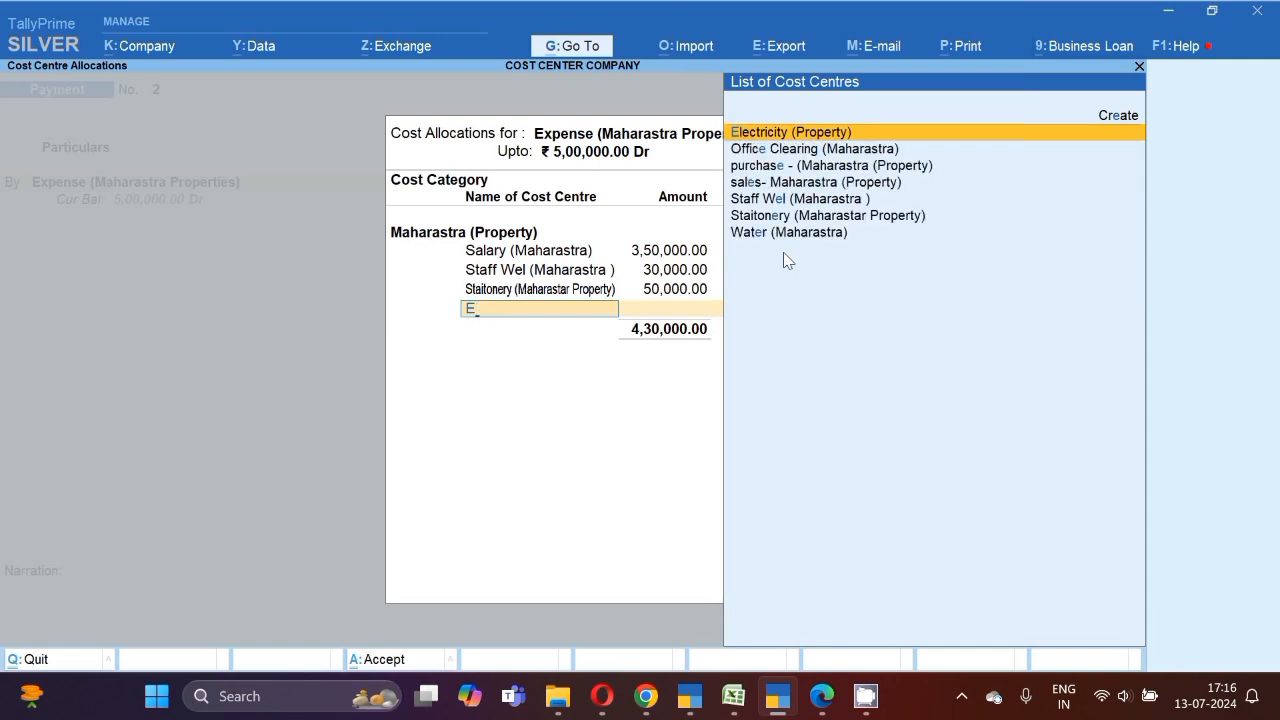
key(BackSpace)
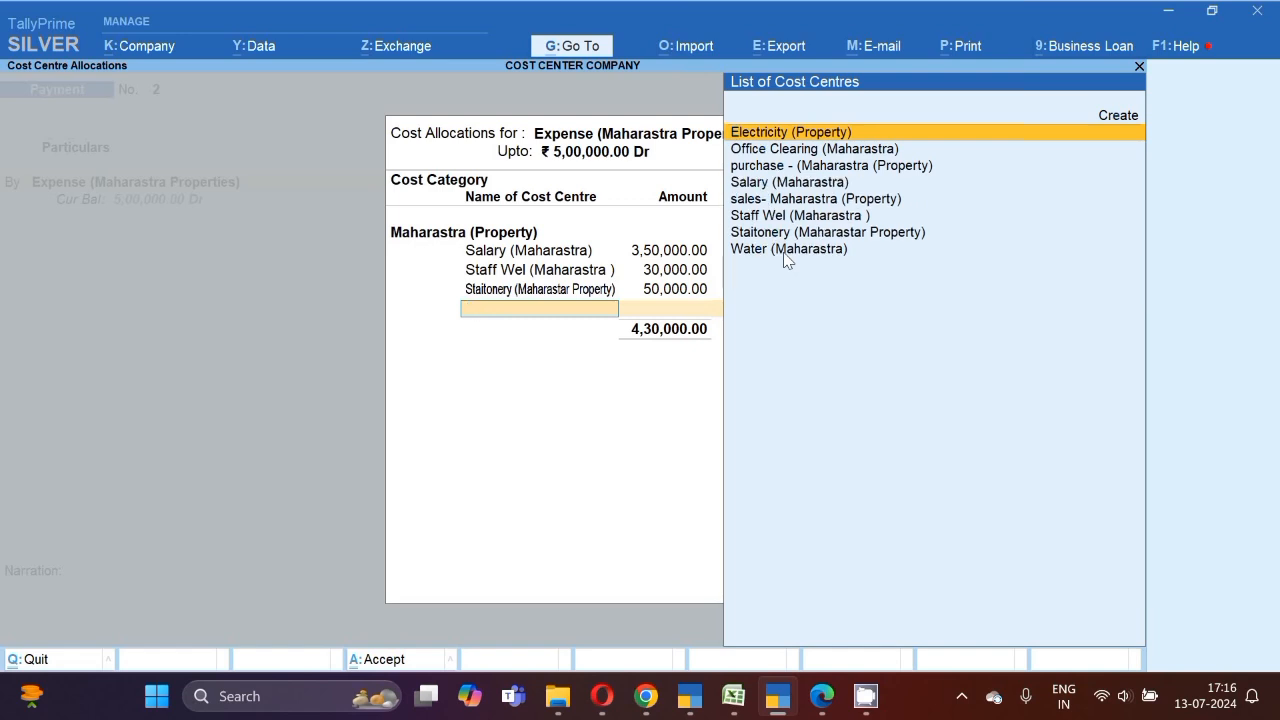
Create the cost centre Electricity - Maharastra in the Maharastra (Property) category and allocate the remaining 70,000 to it
key(Up)
key(Return)
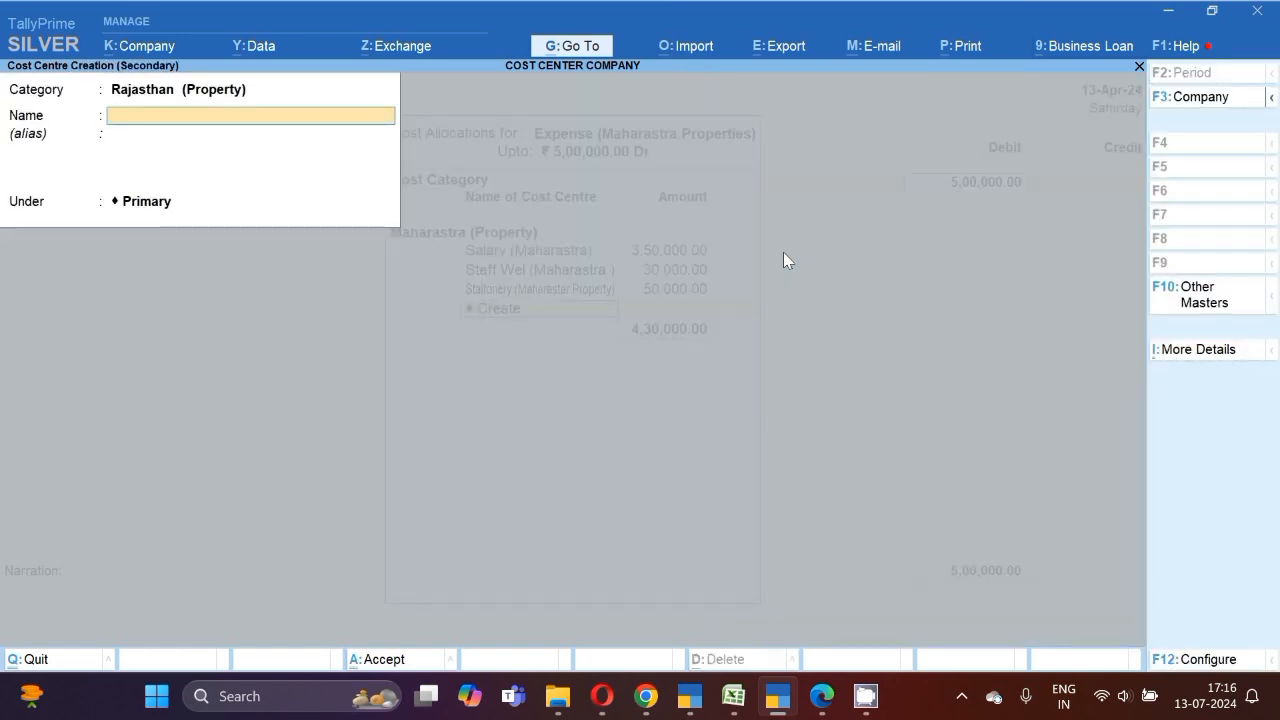
key(BackSpace)
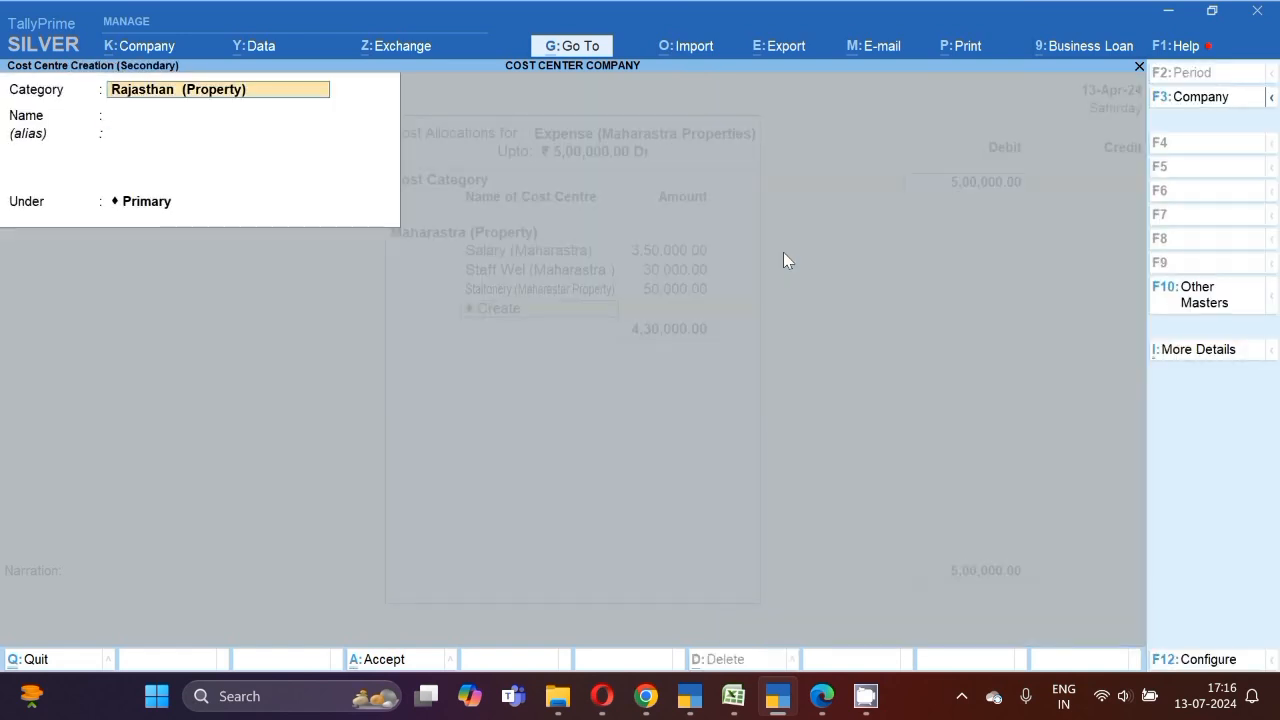
text(Ma)
key(Return)
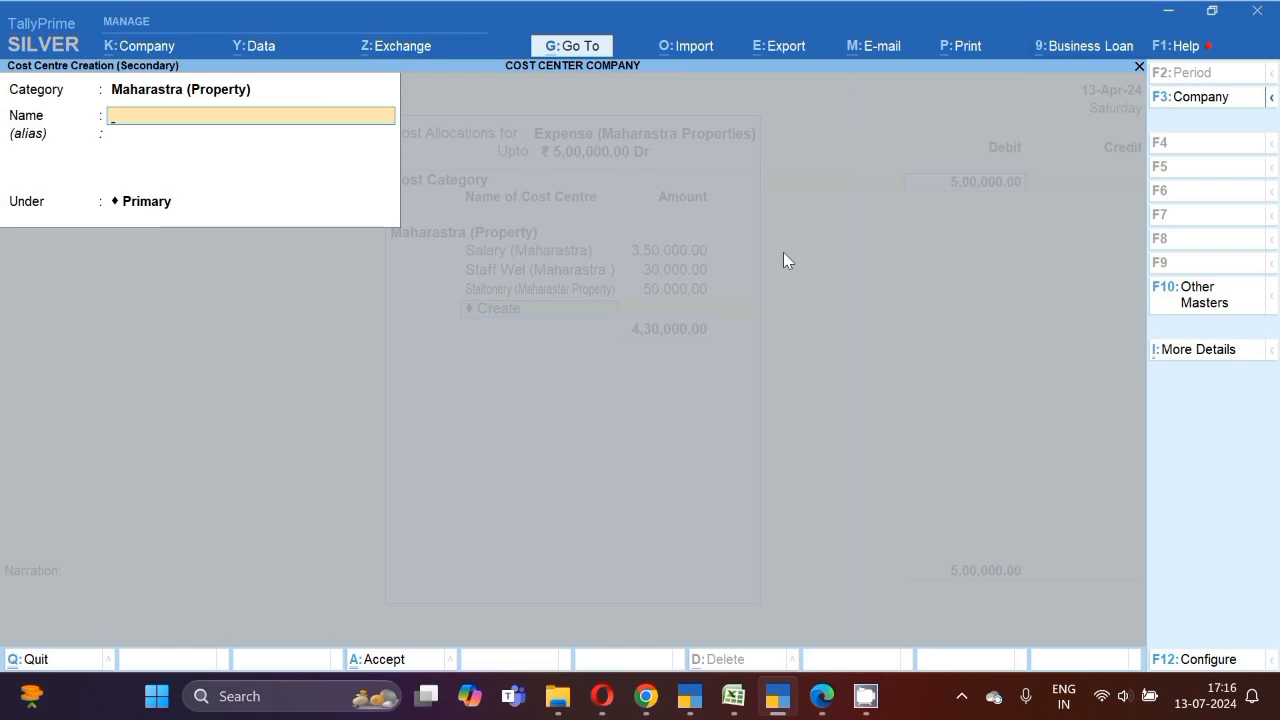
text(Electricity - Maharastra)
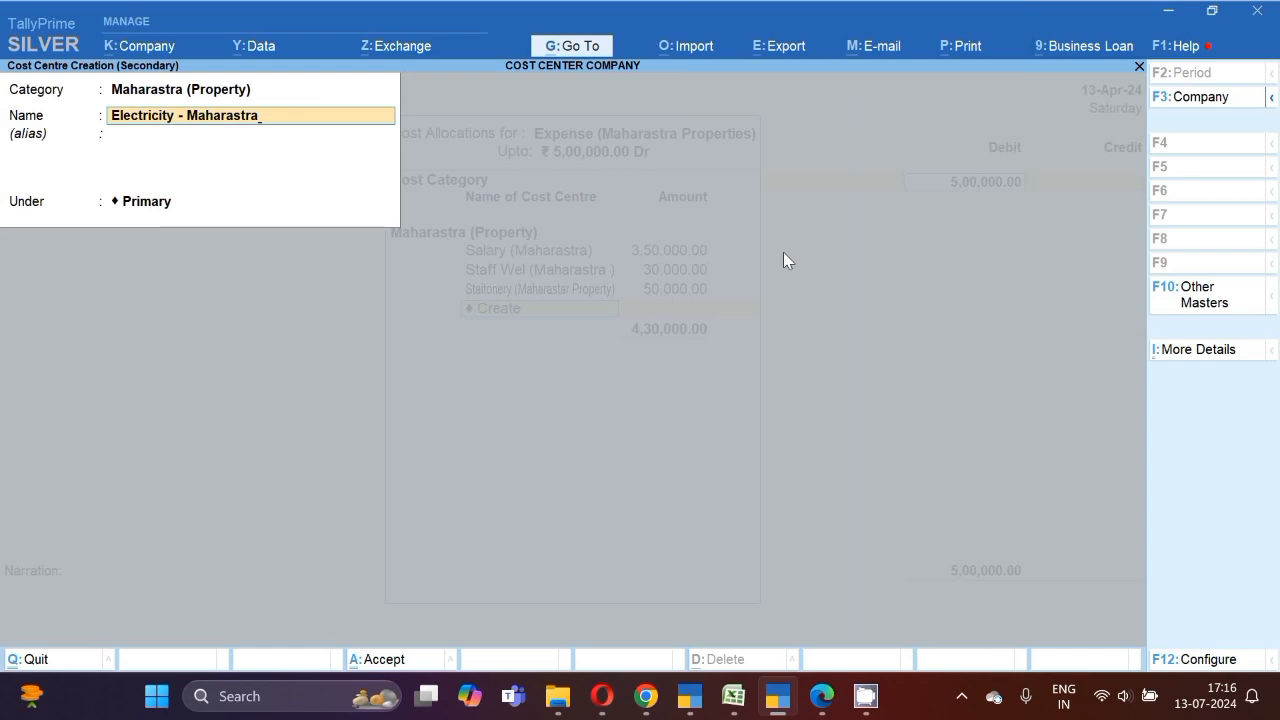
key(ctrl+a)
key(Return)
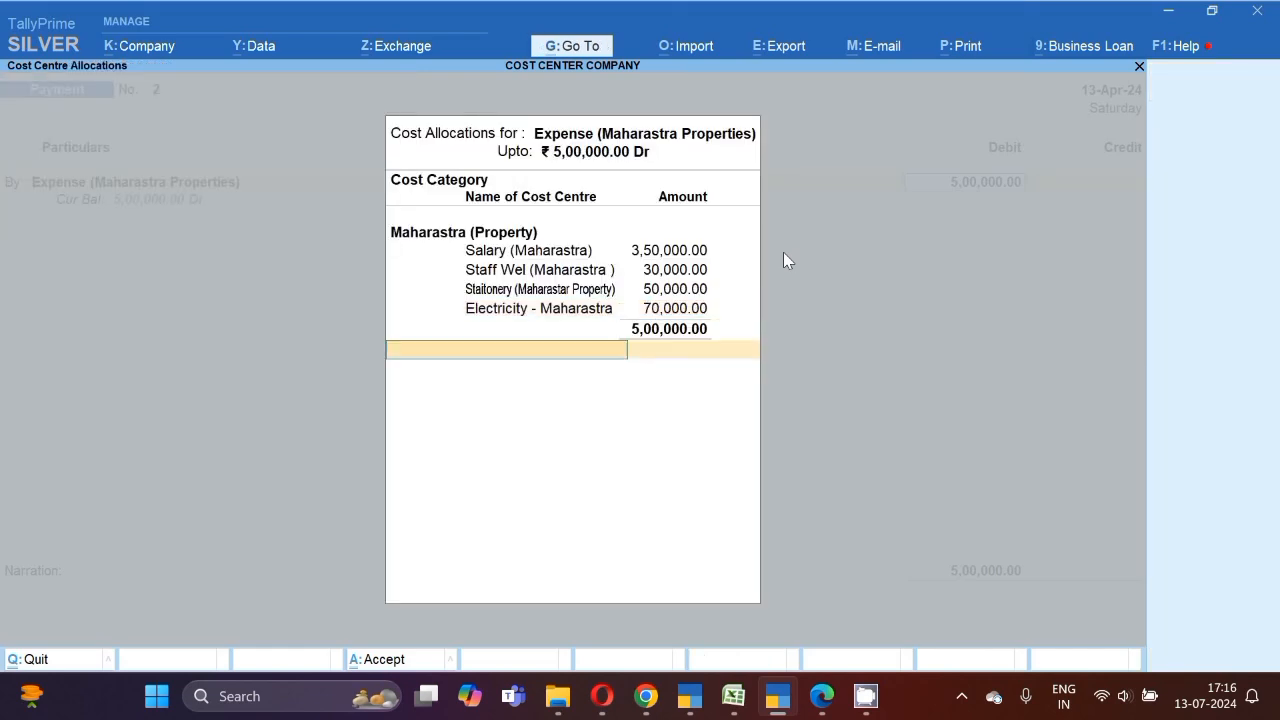
Finish the cost allocations, credit Cash for the full amount and accept the payment voucher
key(Return)
key(Return)
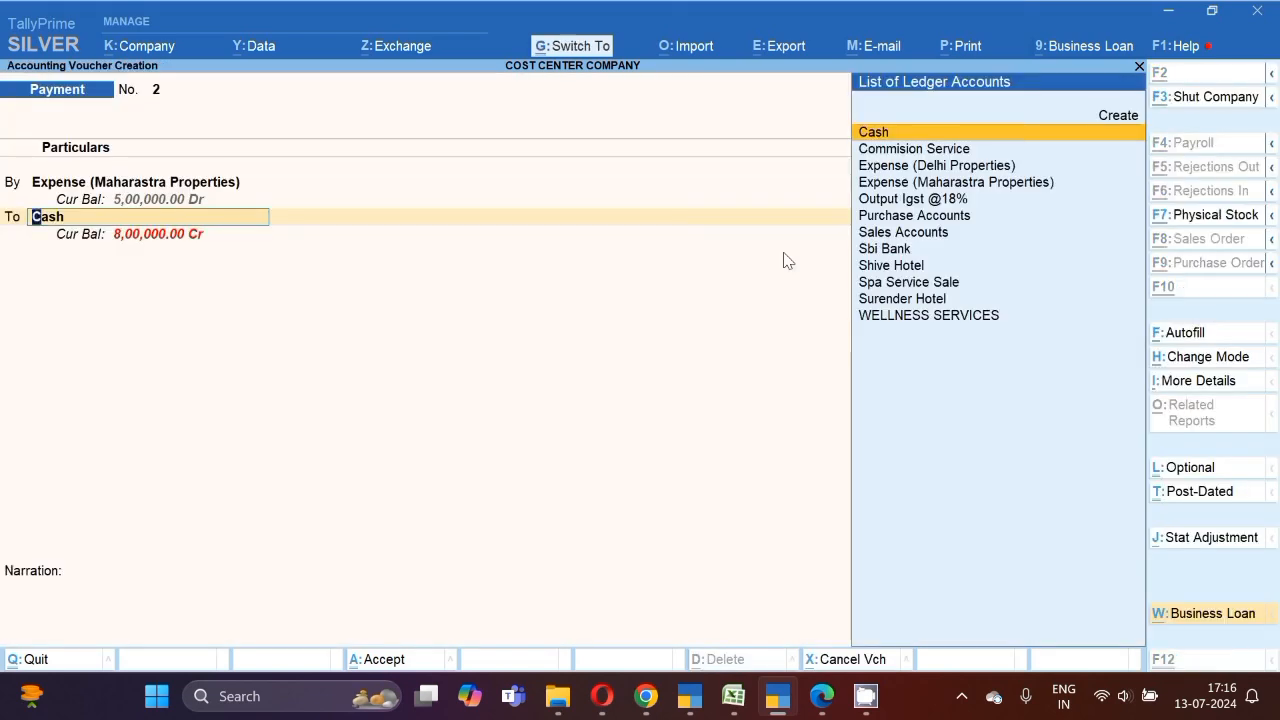
key(ctrl+a)
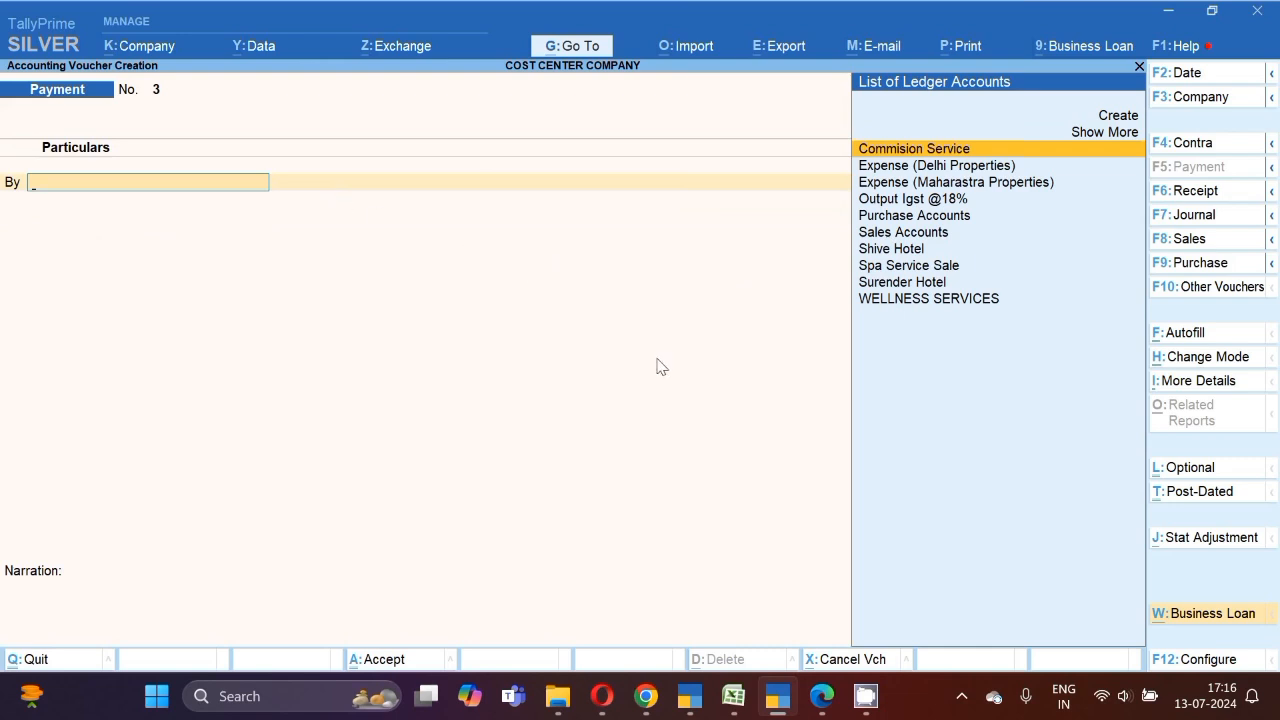
Leave voucher entry and open the cost centre Category Summary report from the statements of accounts
key(Escape)
key(Return)
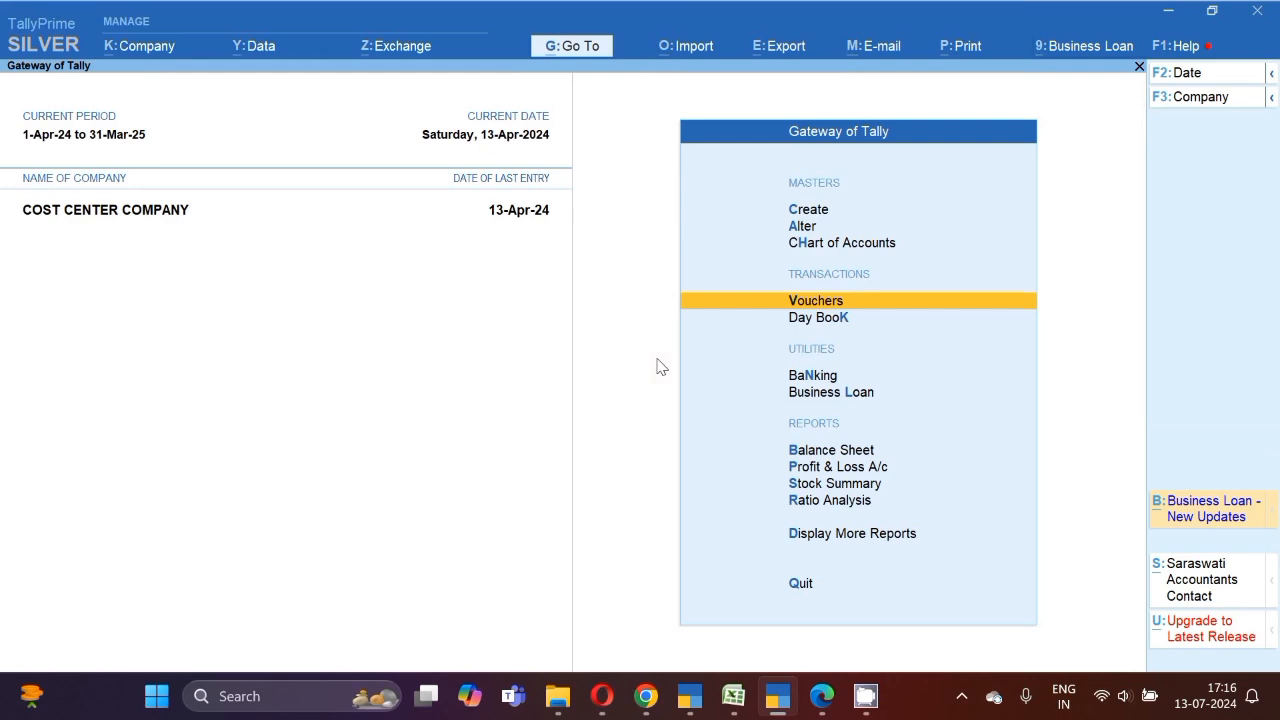
key(d)
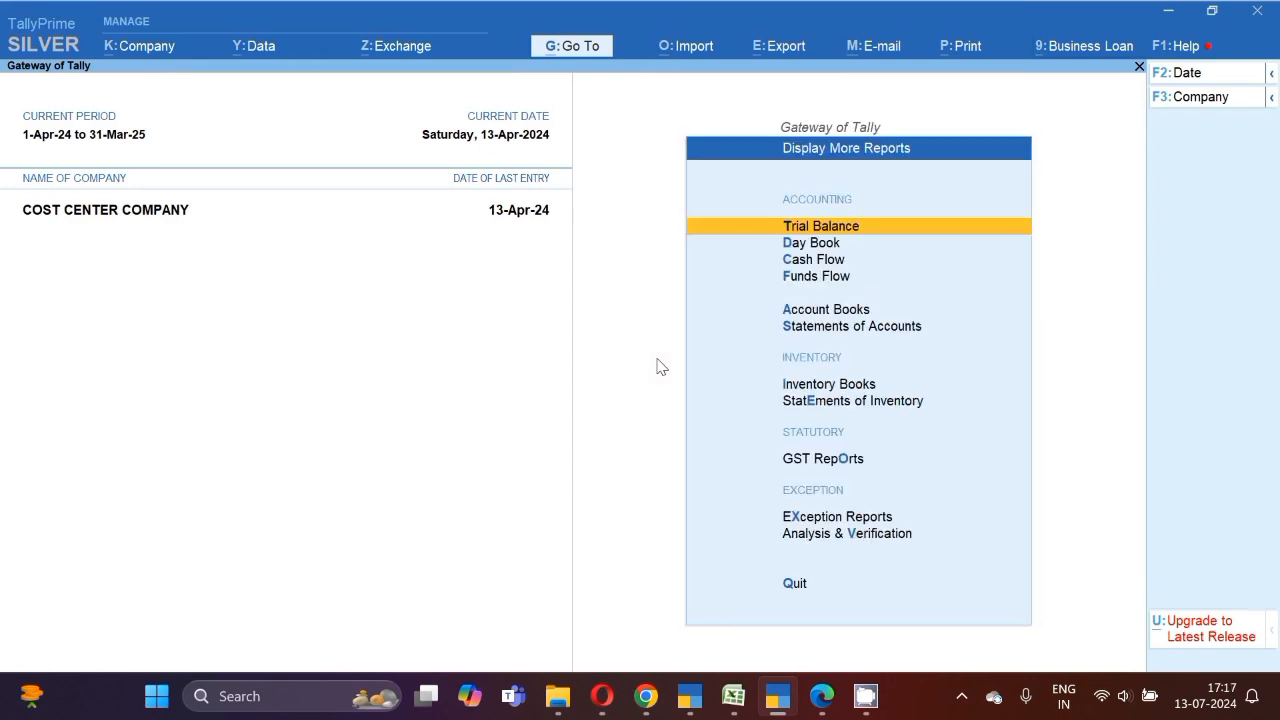
click(865, 325)
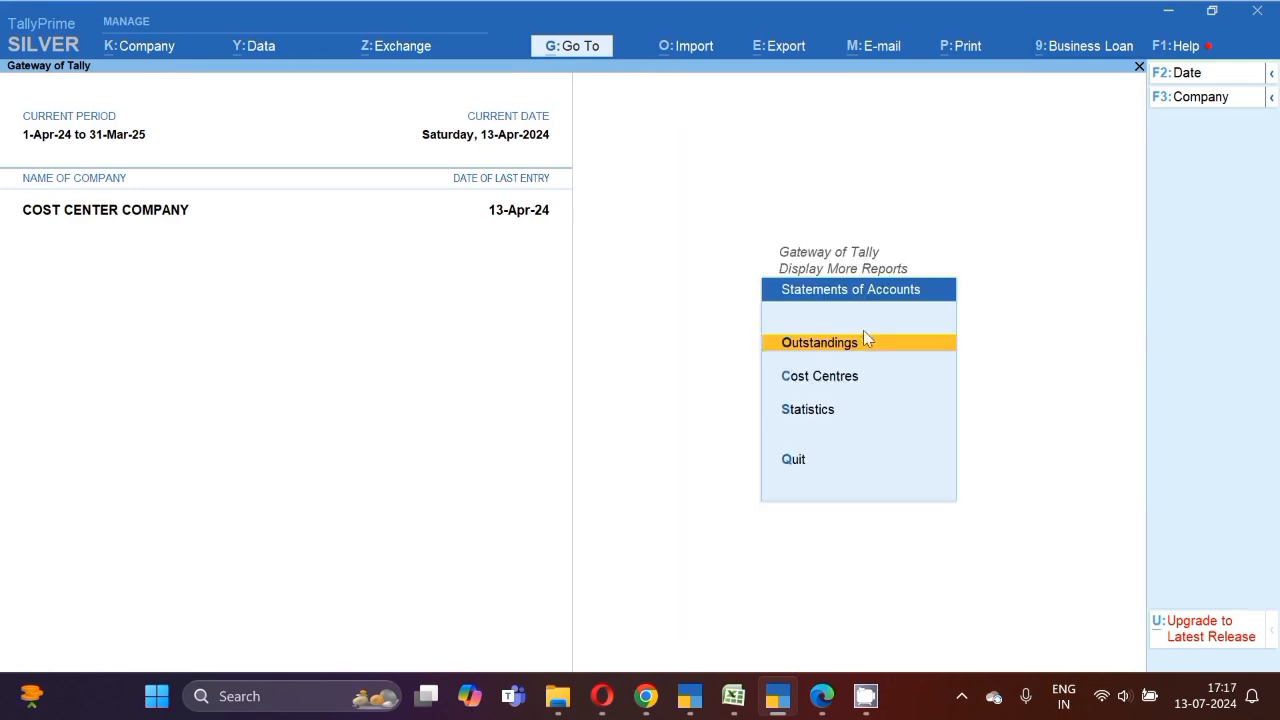
click(807, 377)
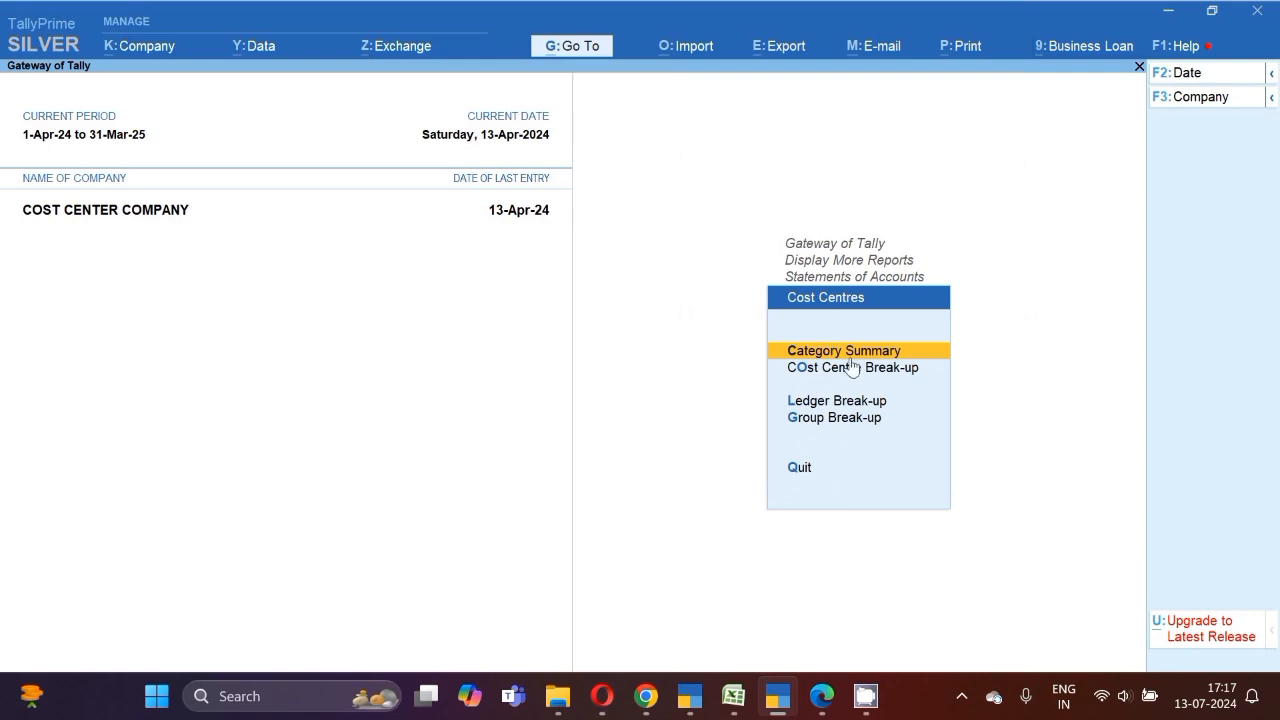
click(871, 357)
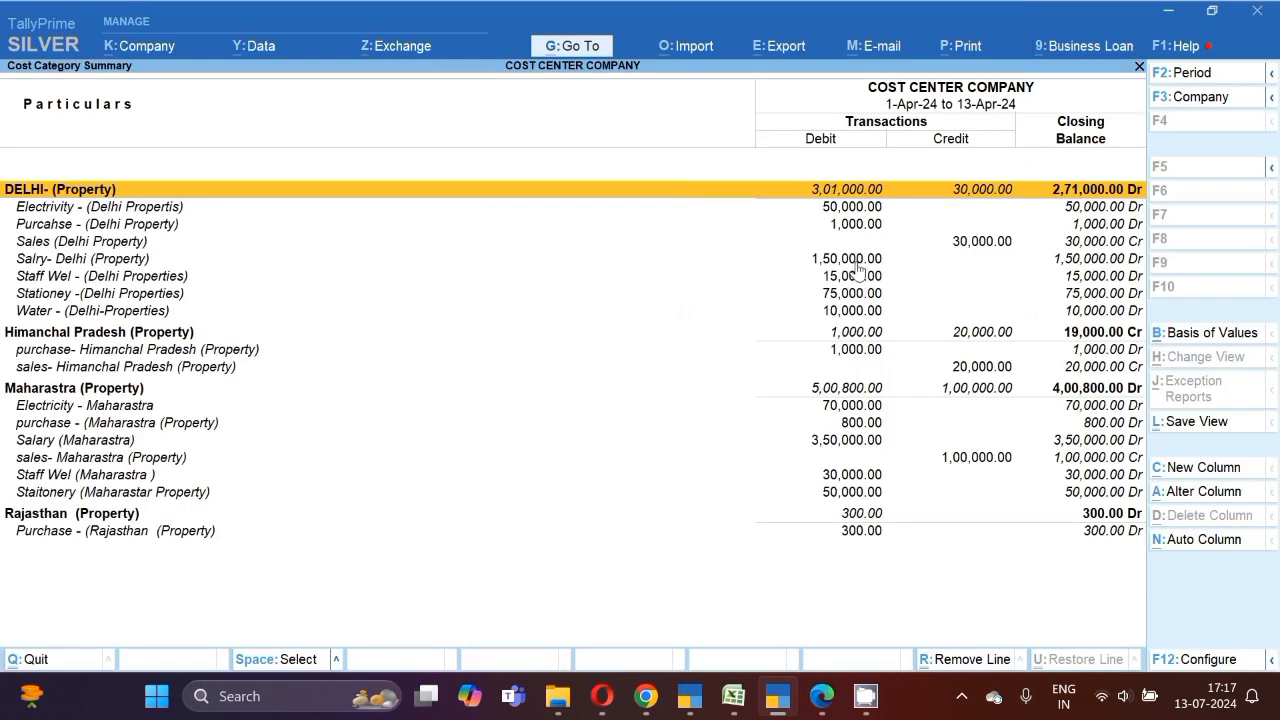
Examine the debit, credit and closing amounts of the Delhi property cost centres in the Category Summary, and close the report
key(Down)
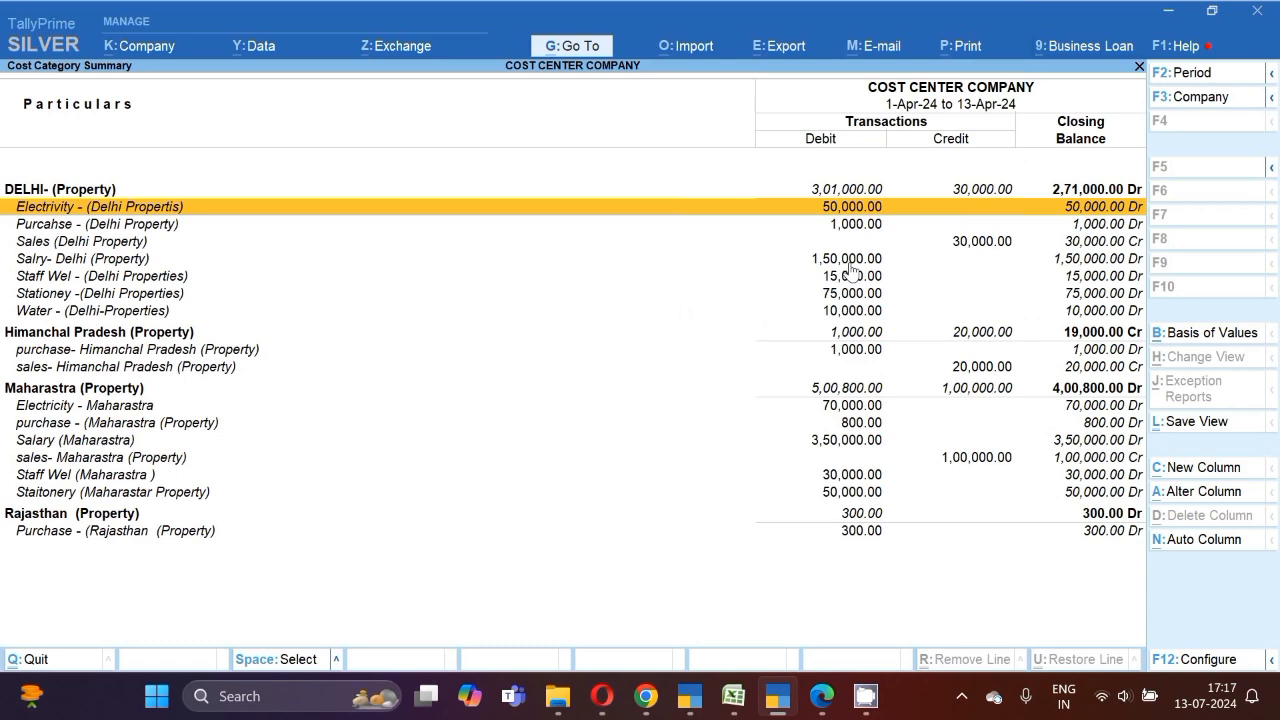
key(Down)
key(Down)
key(Down)
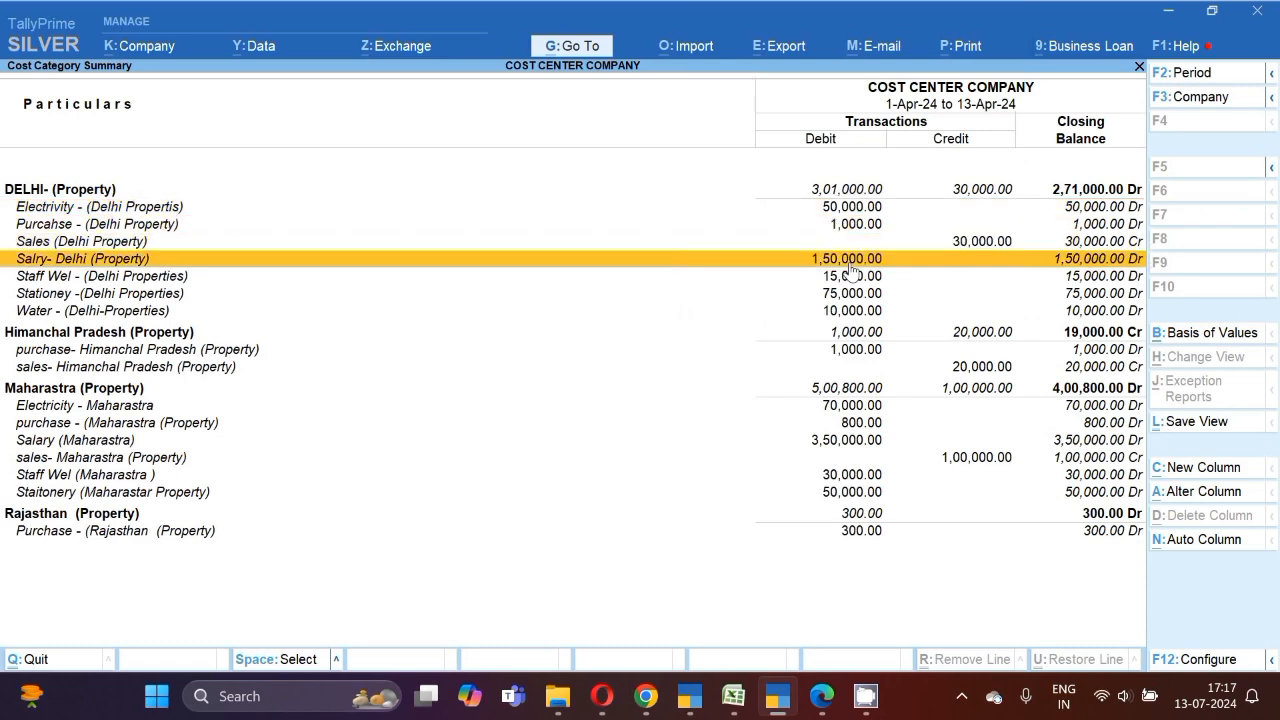
key(Up)
key(Up)
key(Up)
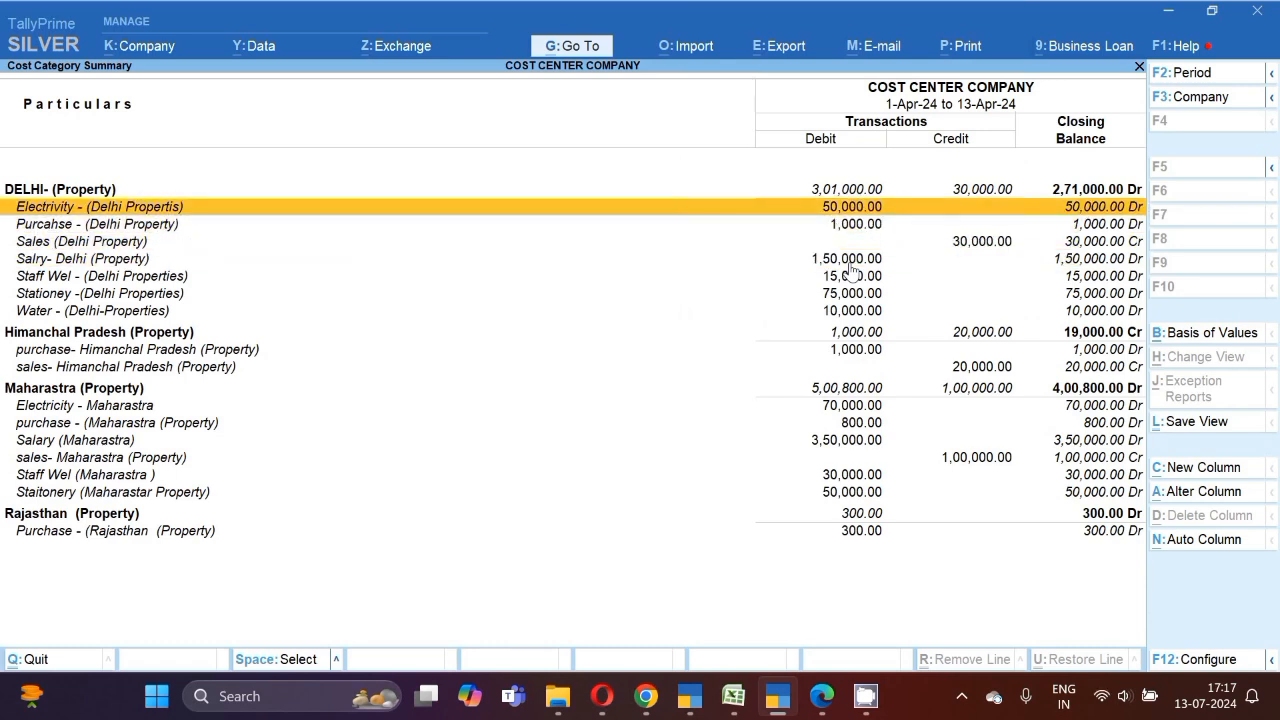
click(982, 244)
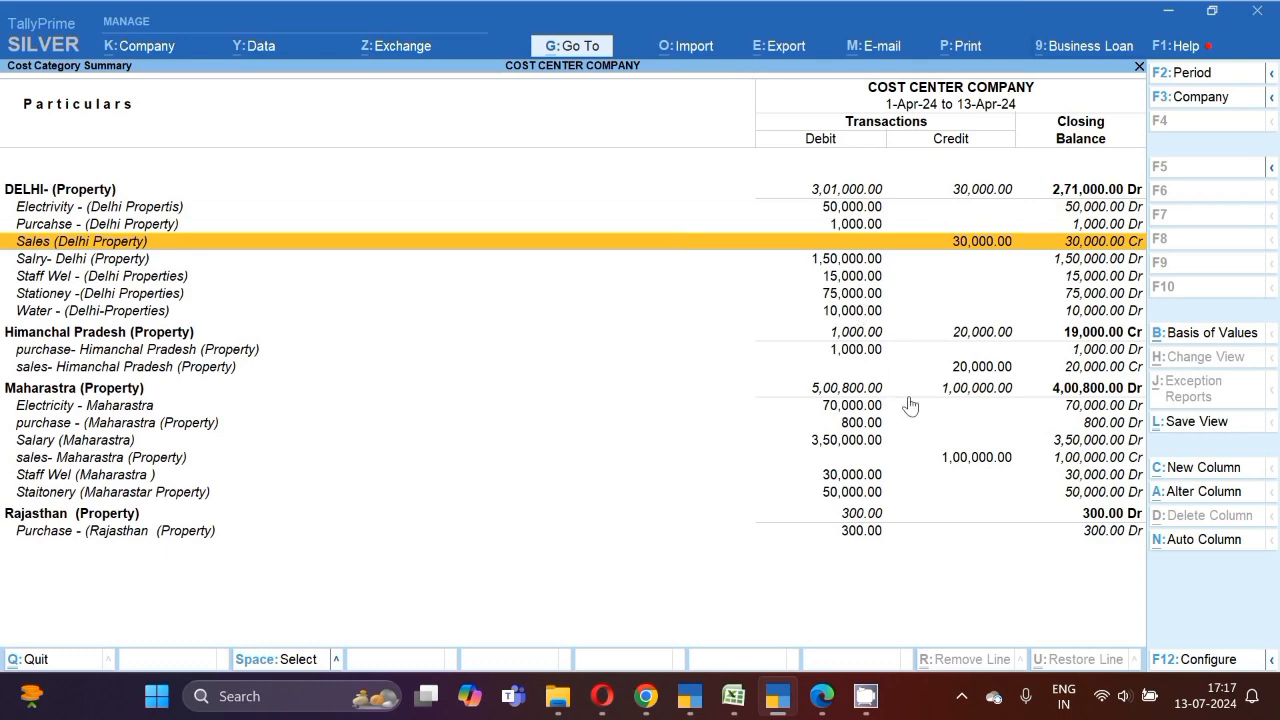
key(Escape)
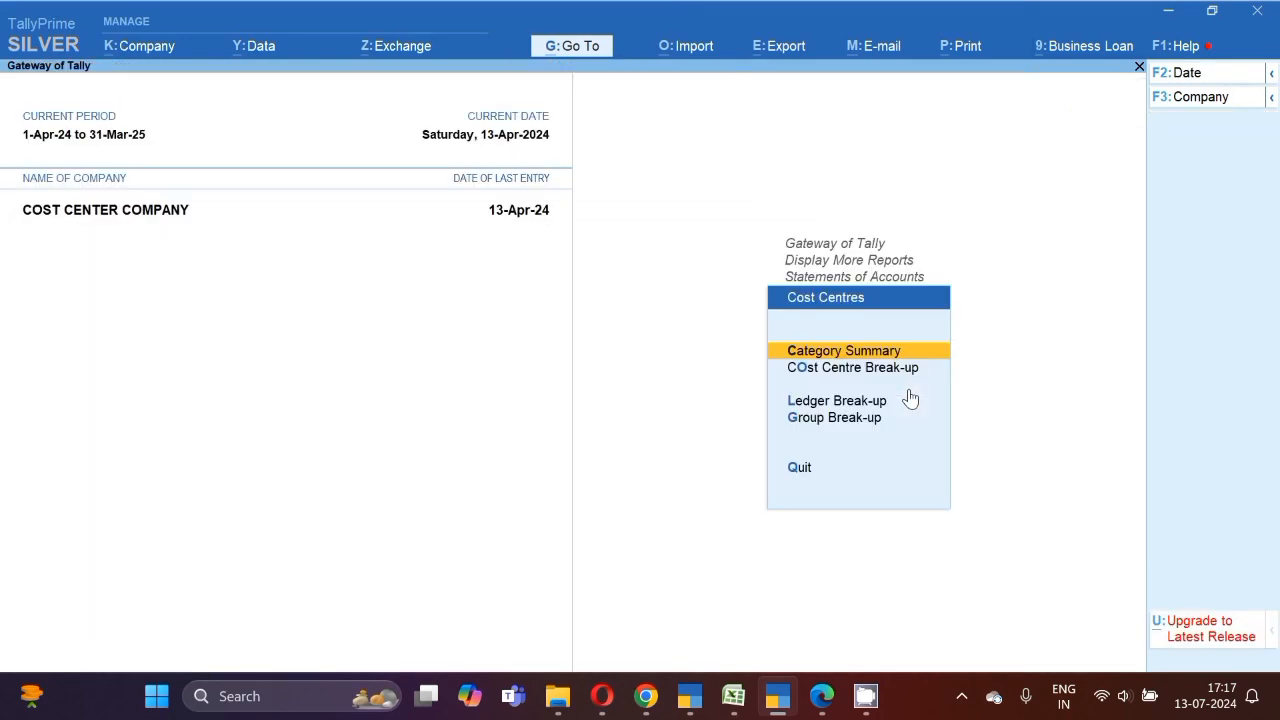
View the list of cost centres offered for the Cost Centre Break-up report without choosing one
key(Down)
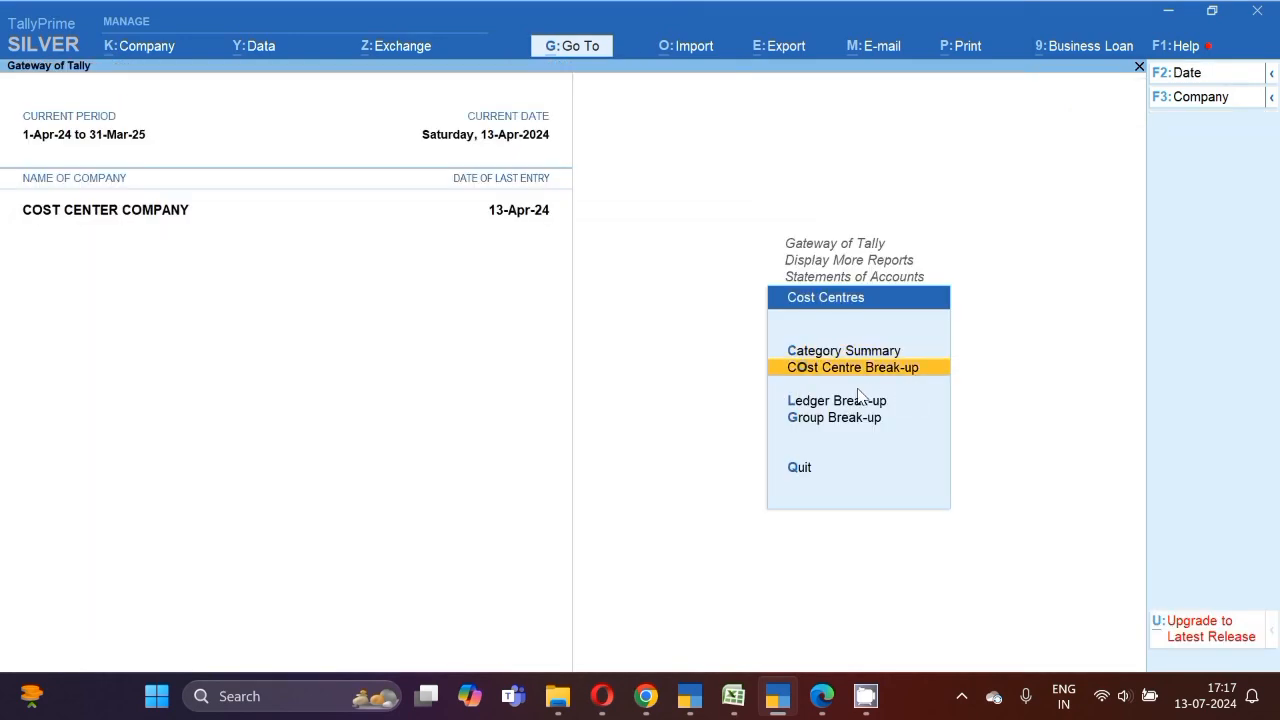
key(Return)
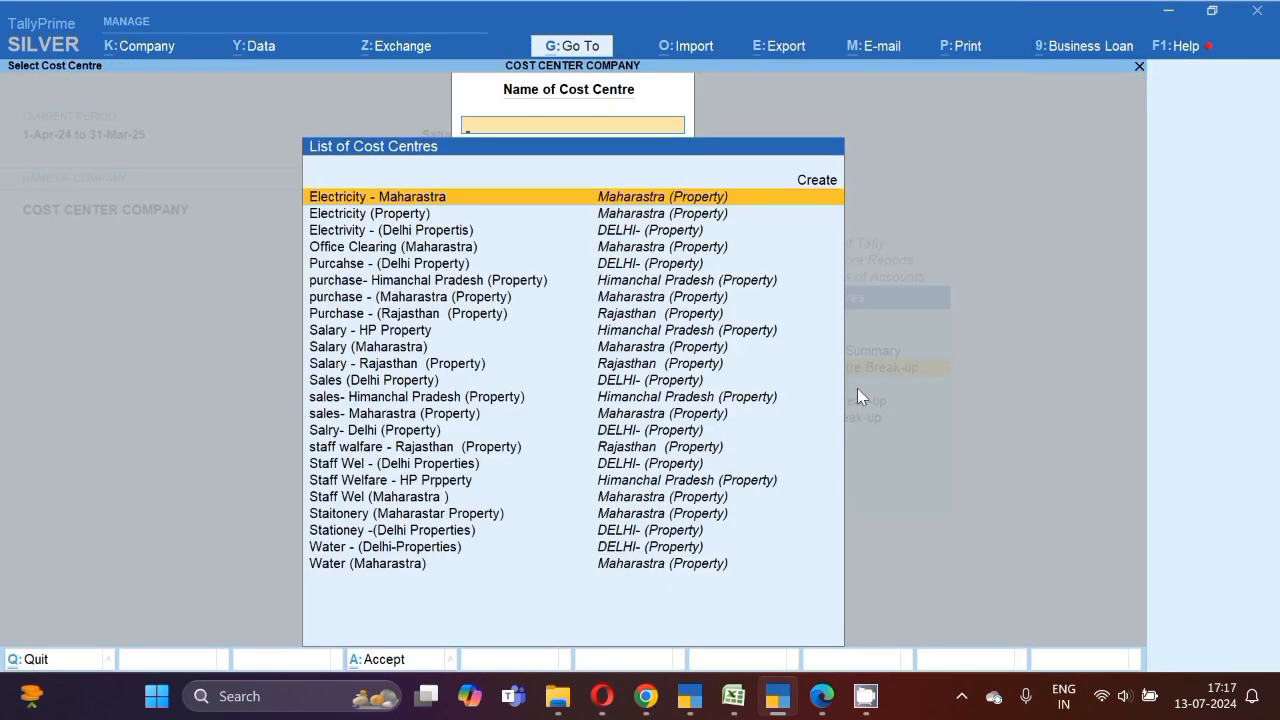
key(Down)
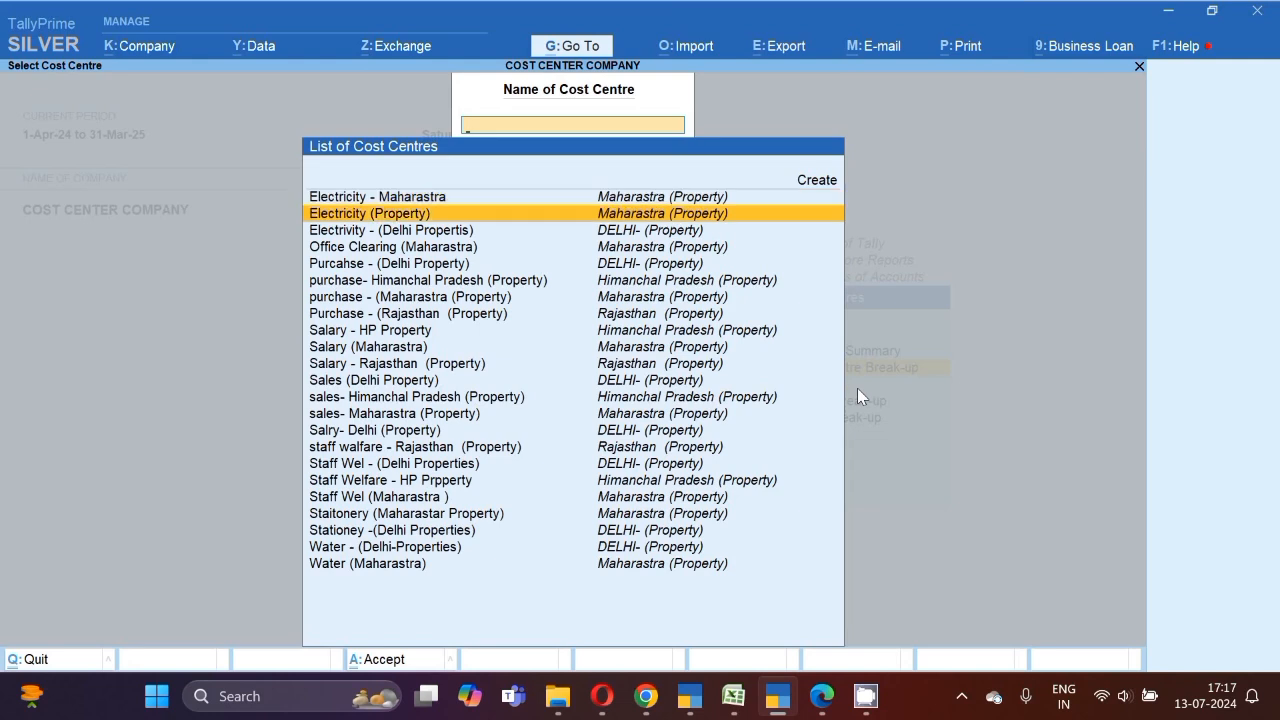
key(Escape)
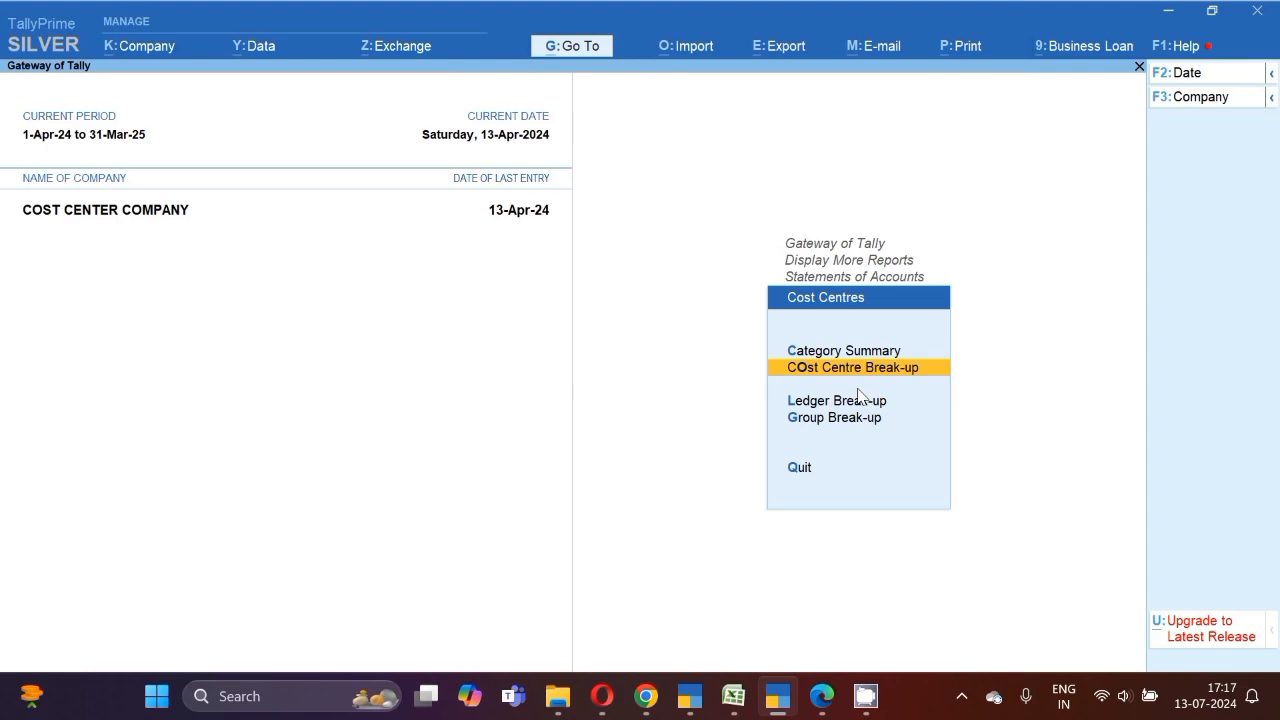
Open the Ledger Break-up for Expense (Delhi Properties) and switch it to the Monthly Summary view
key(Down)
key(Return)
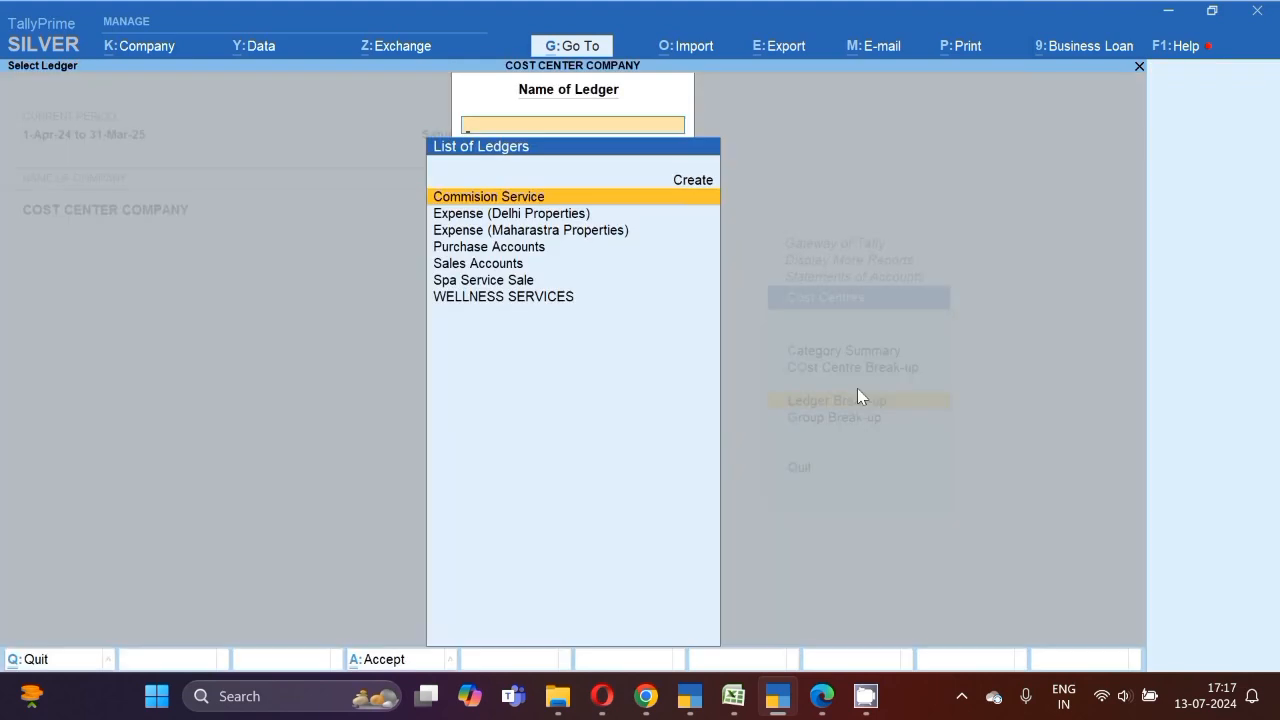
key(Down)
key(Down)
key(Up)
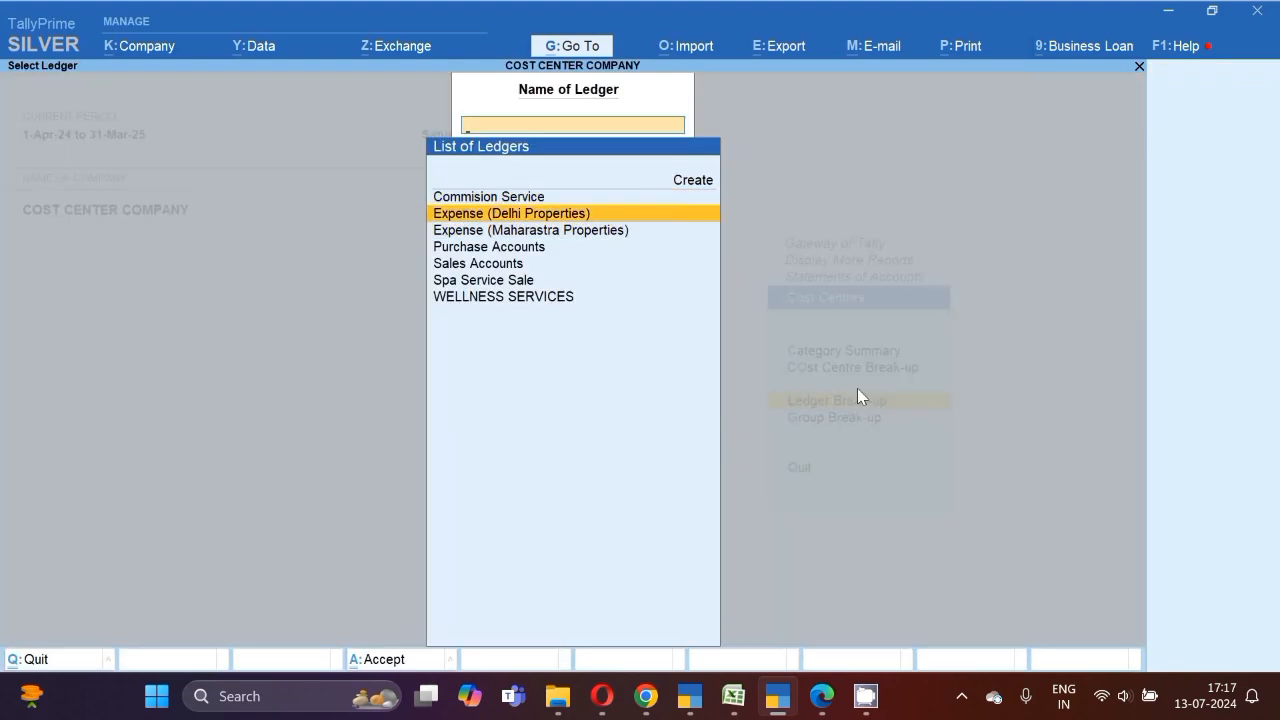
key(Return)
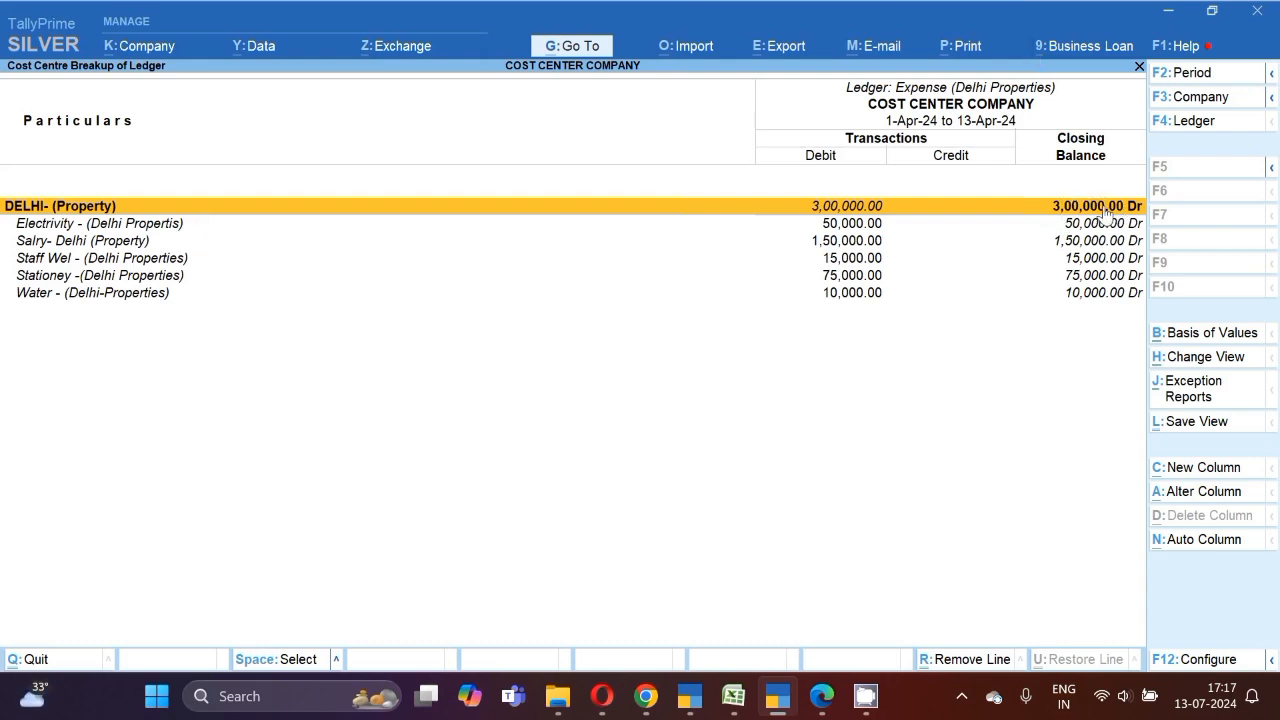
click(1207, 358)
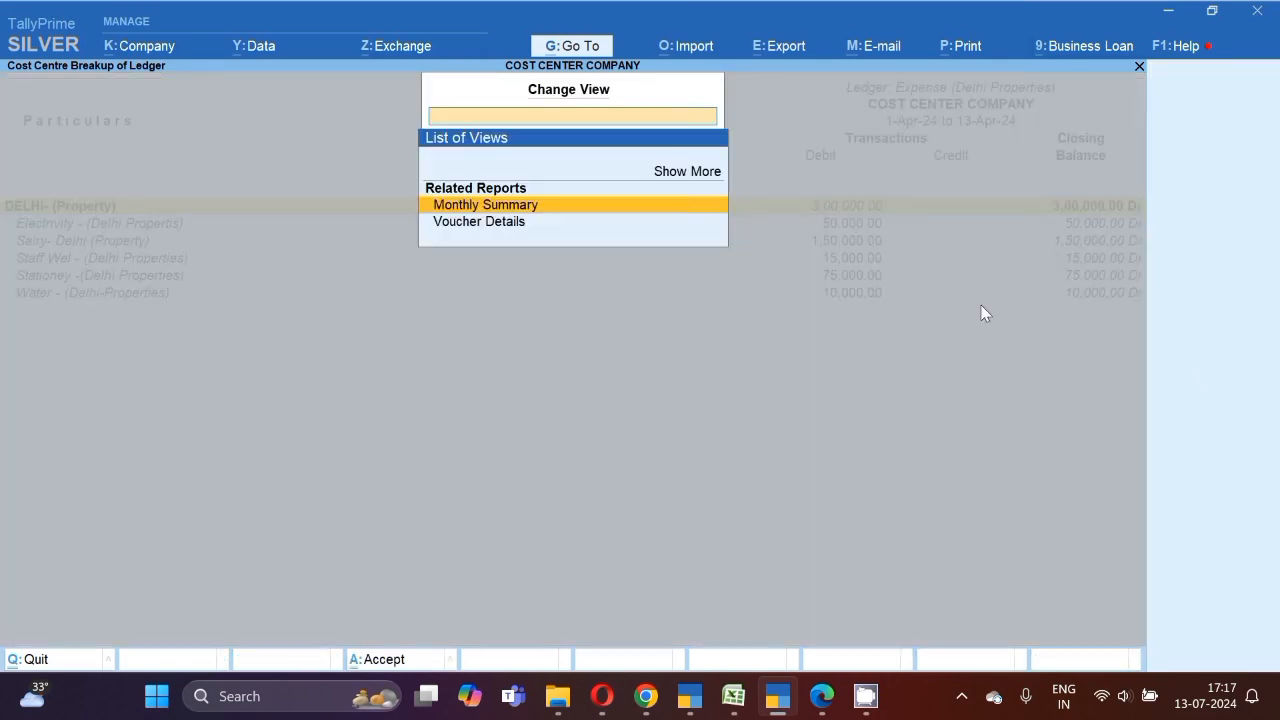
click(505, 208)
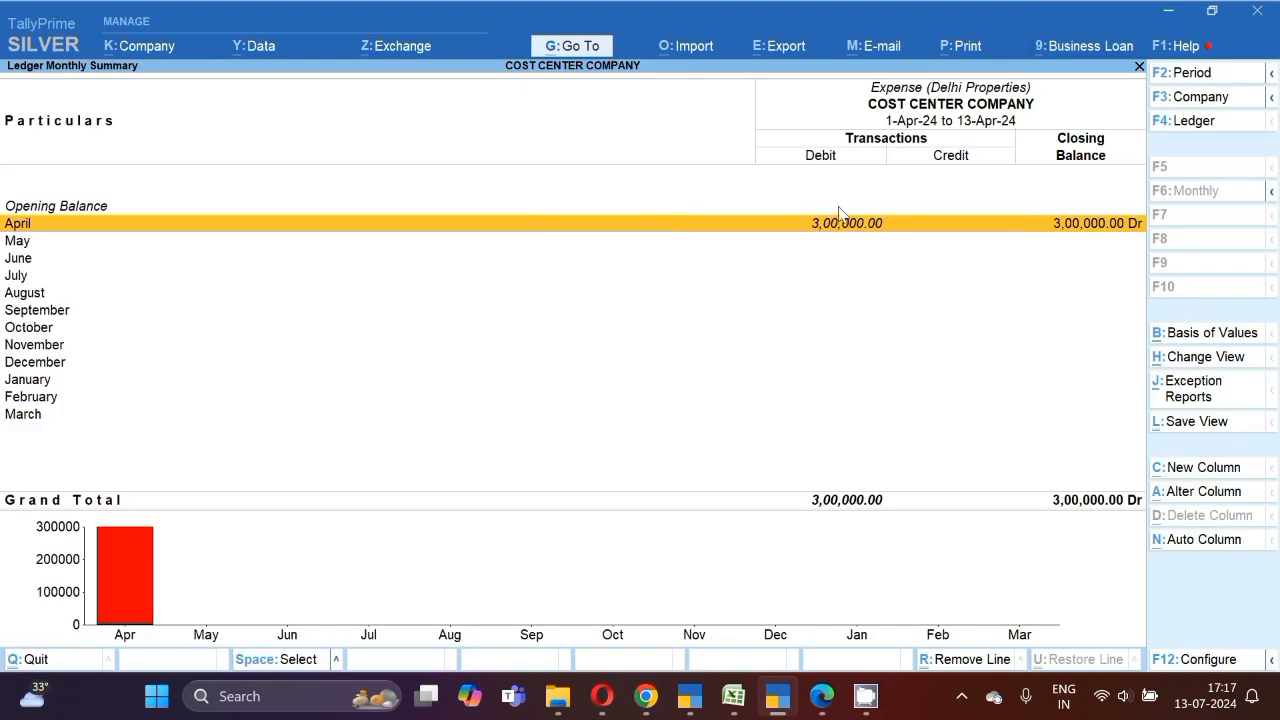
View the April vouchers of the Expense (Delhi Properties) ledger and return to its cost centre break-up
key(Return)
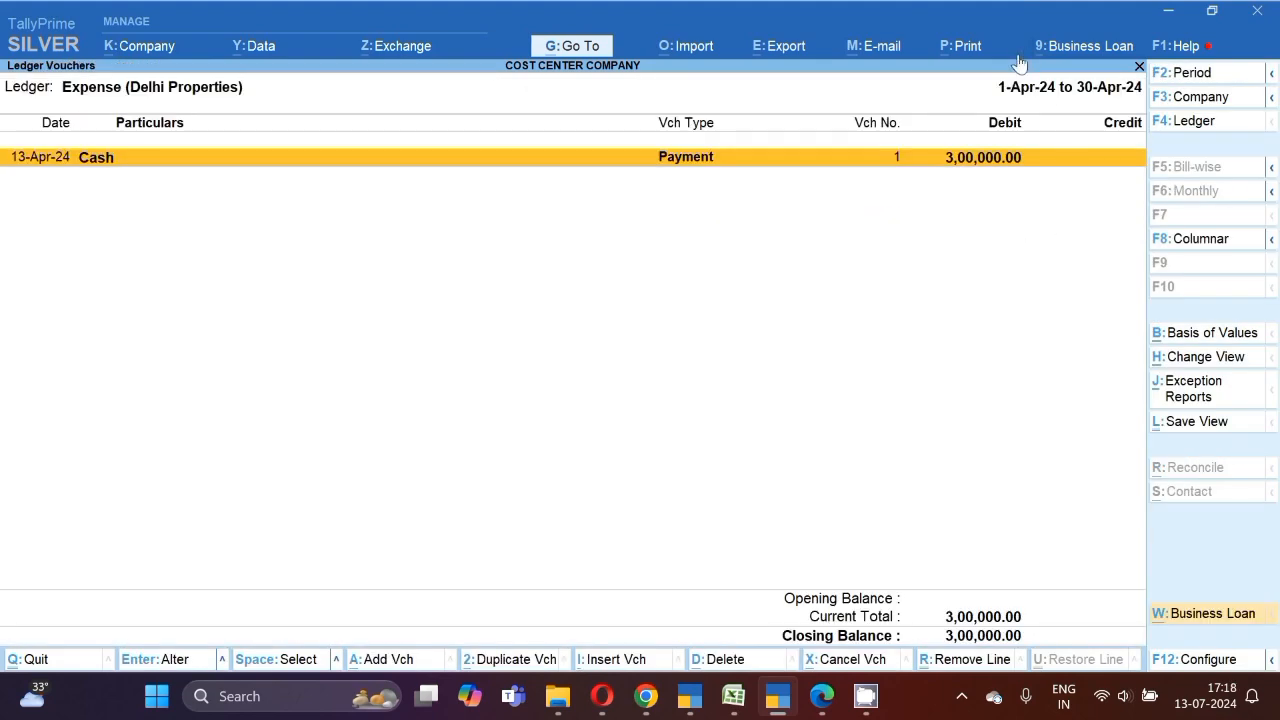
key(Escape)
key(Escape)
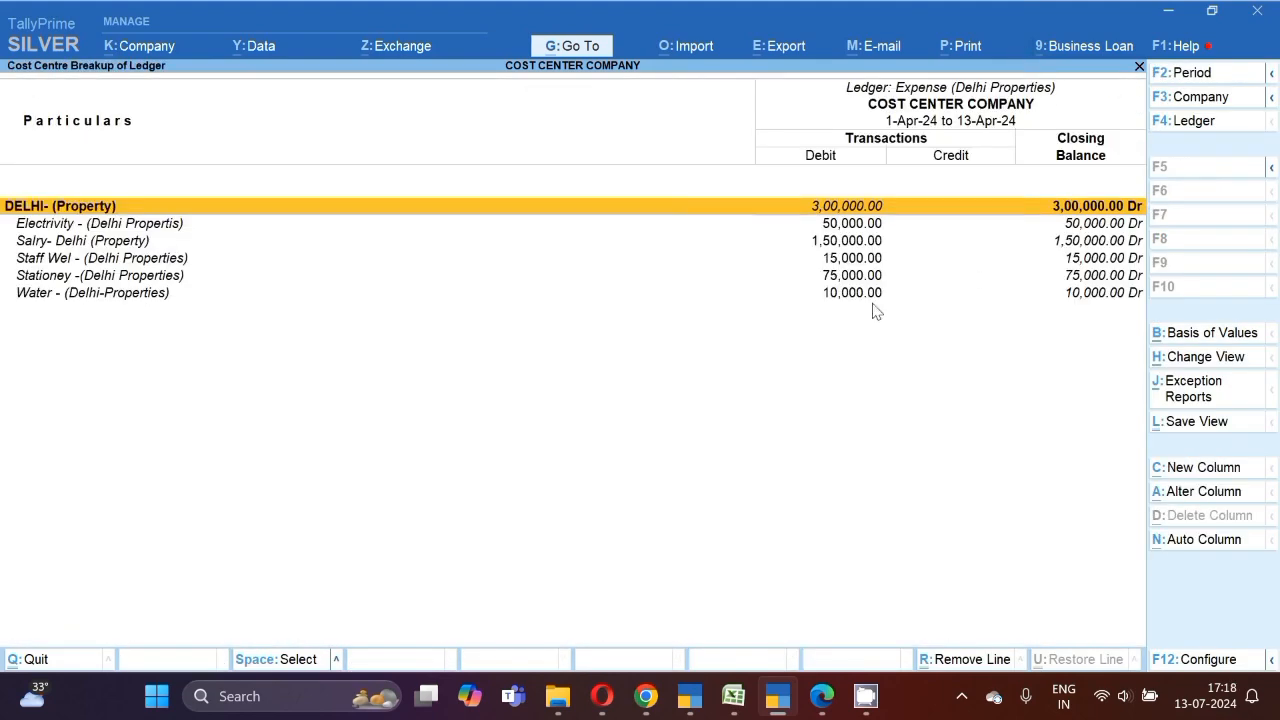
View the Ledger Break-up for Expense (Maharastra Properties), and leave the ledger selection
key(Escape)
click(584, 238)
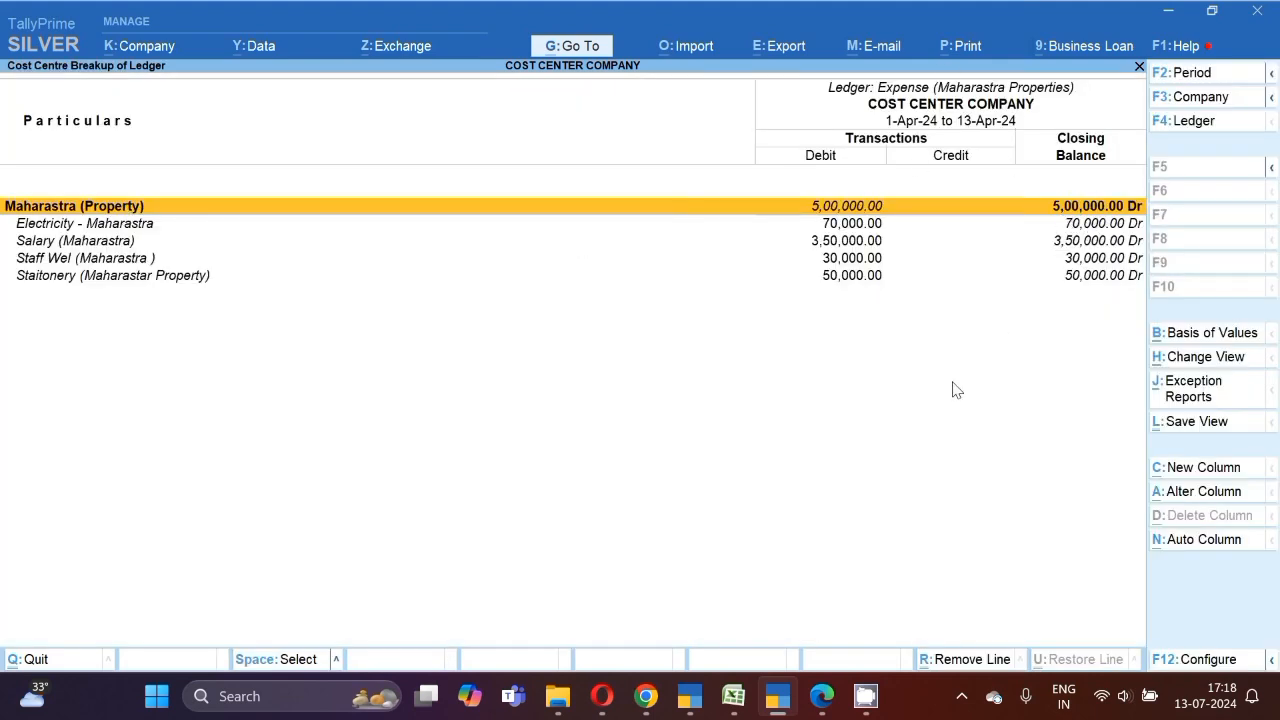
key(Escape)
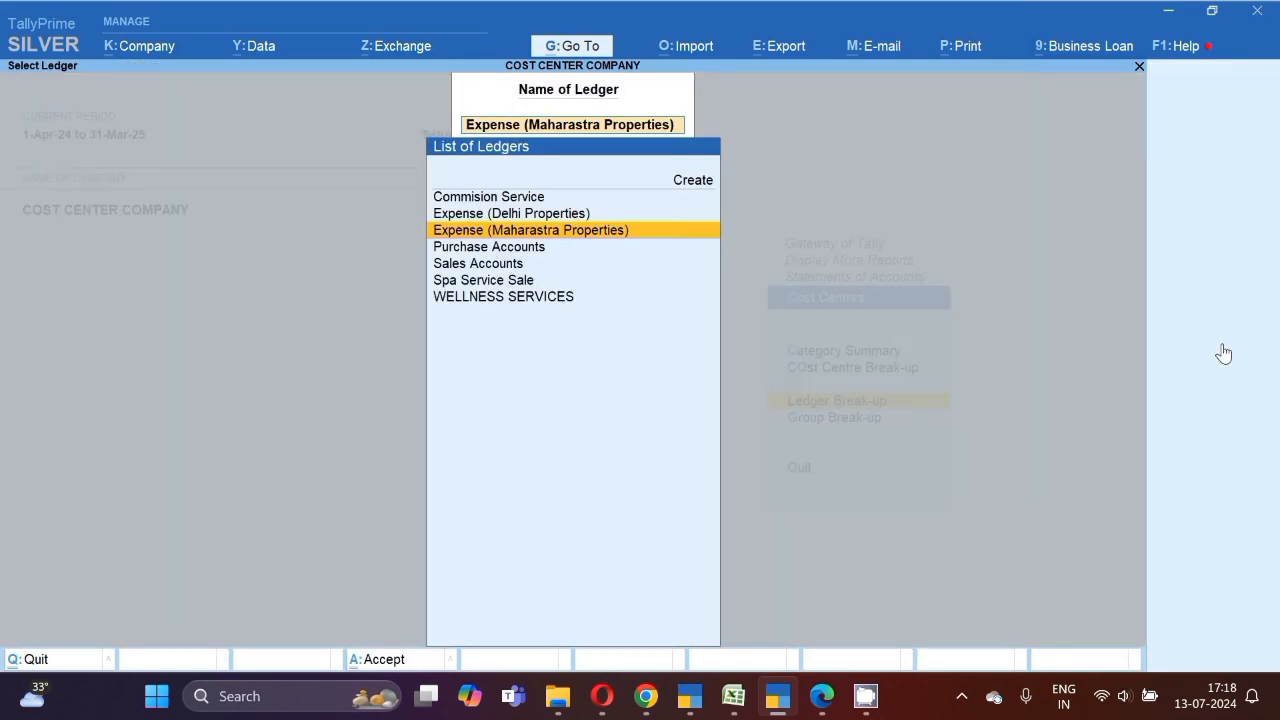
key(BackSpace)
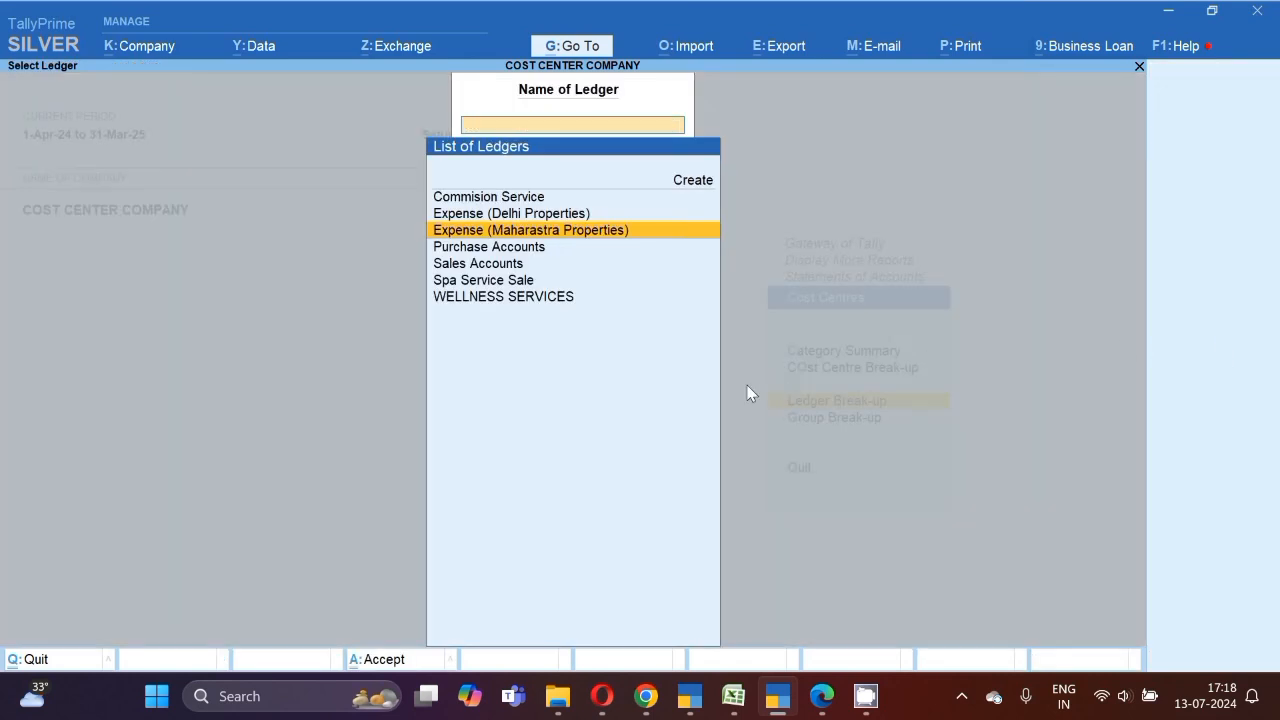
key(Escape)
Open the cost centre Group Break-up for the Indirect Expenses group
key(Down)
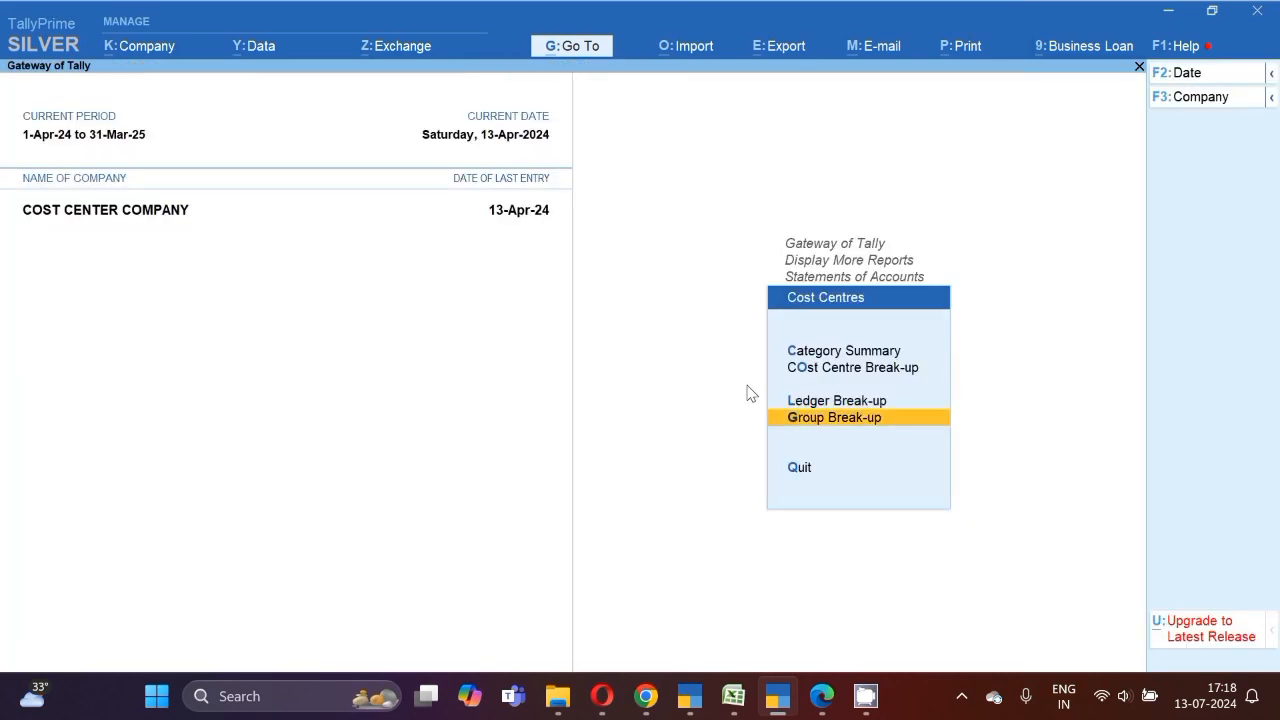
key(Return)
key(Down)
key(Down)
key(Down)
key(Down)
key(Down)
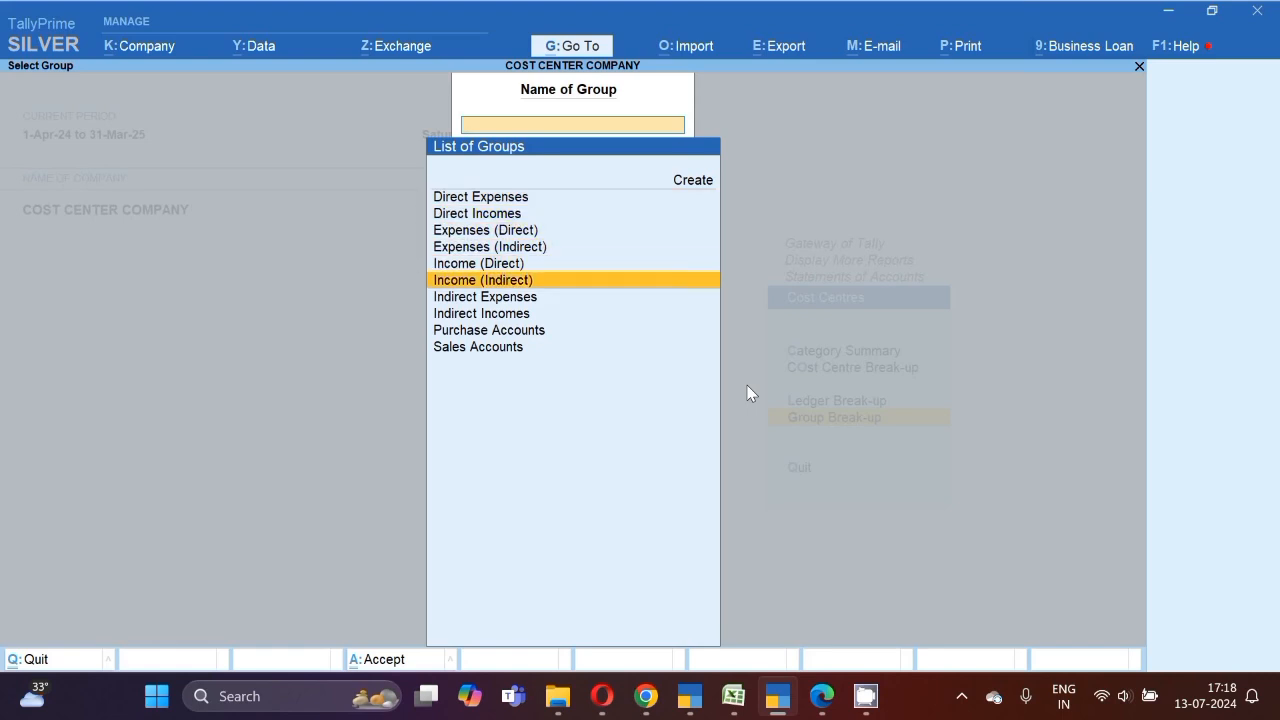
key(Down)
key(Return)
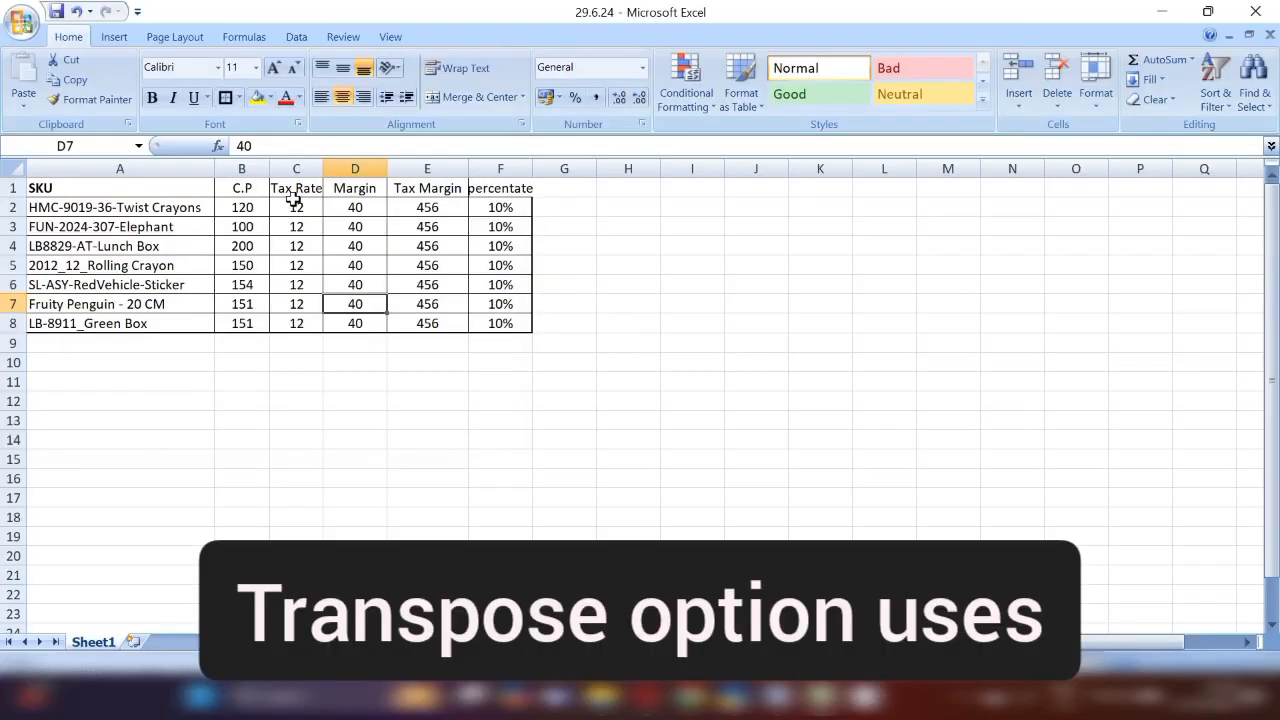
Switch to the Excel workbook 29.6.24 and examine each column of the product table from SKU to percentate
click(104, 166)
click(243, 160)
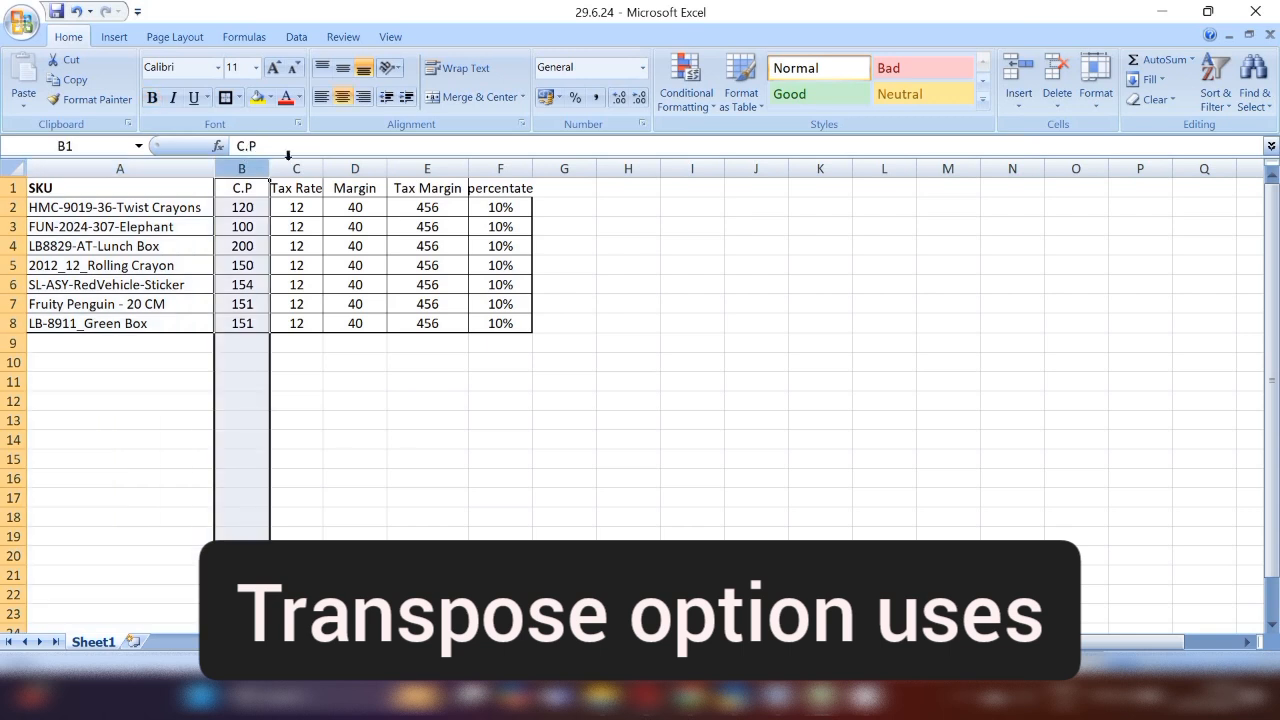
click(297, 162)
click(357, 162)
click(440, 162)
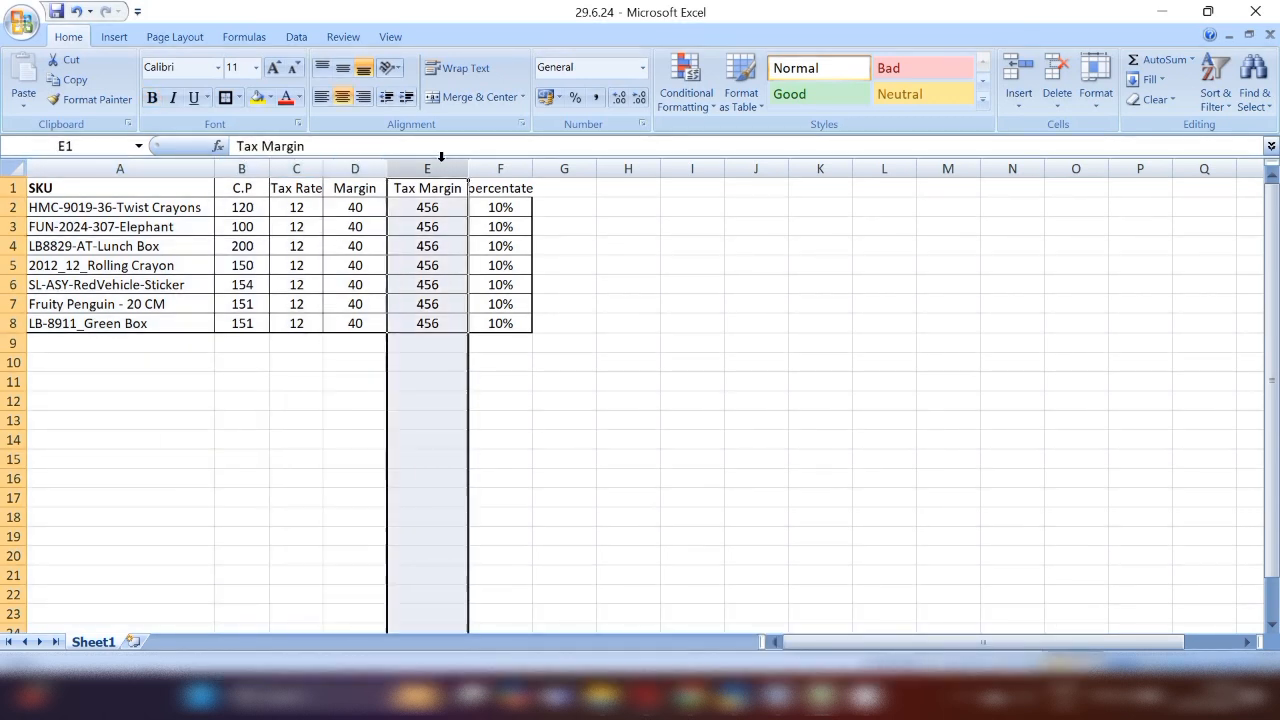
click(502, 164)
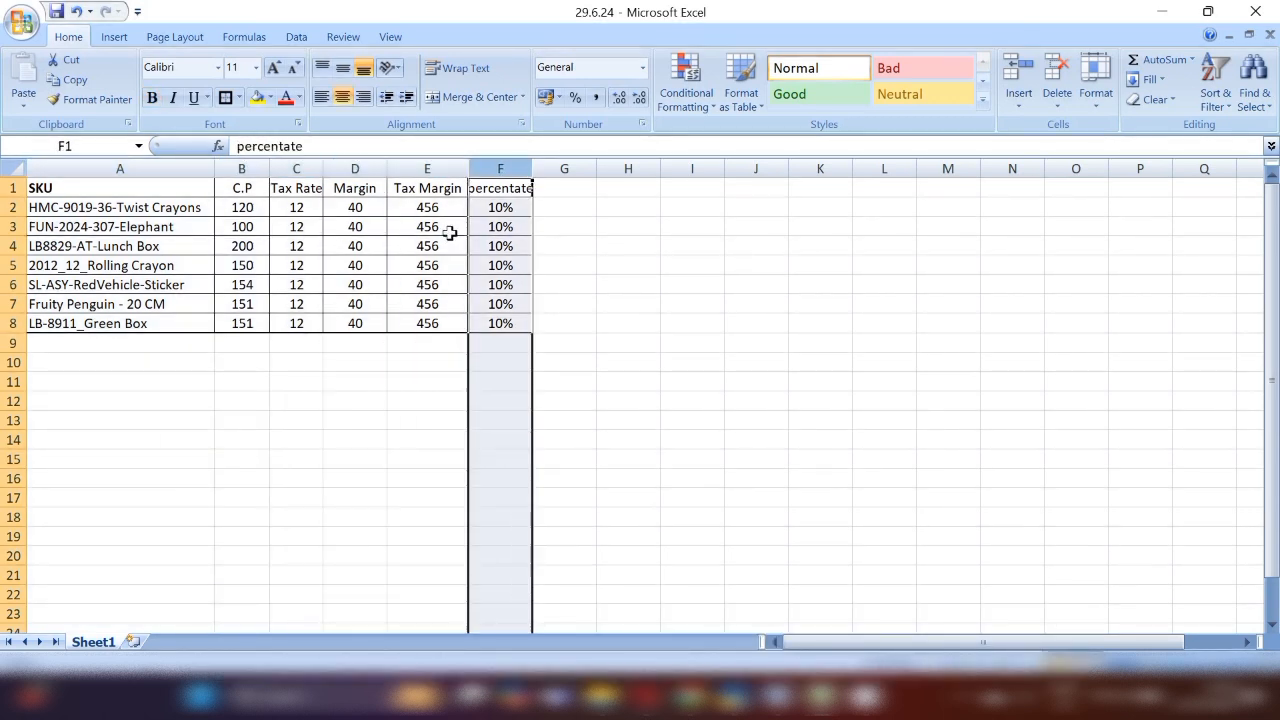
click(135, 167)
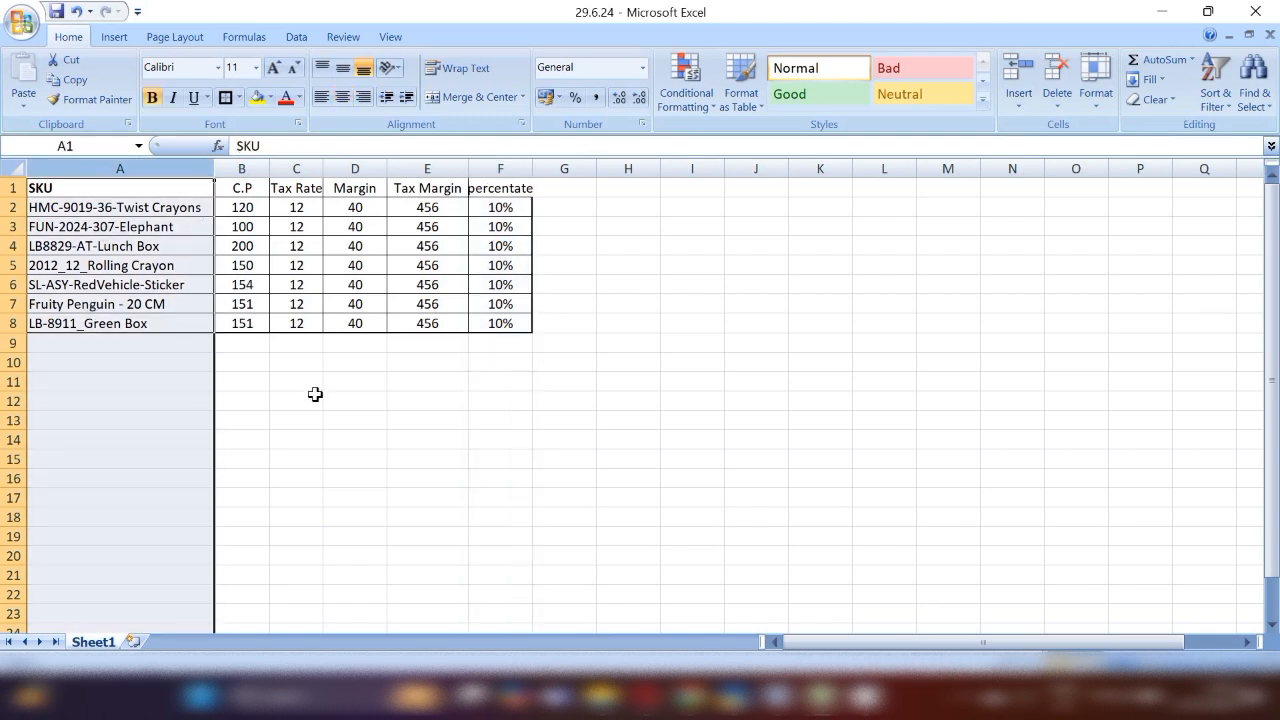
click(352, 418)
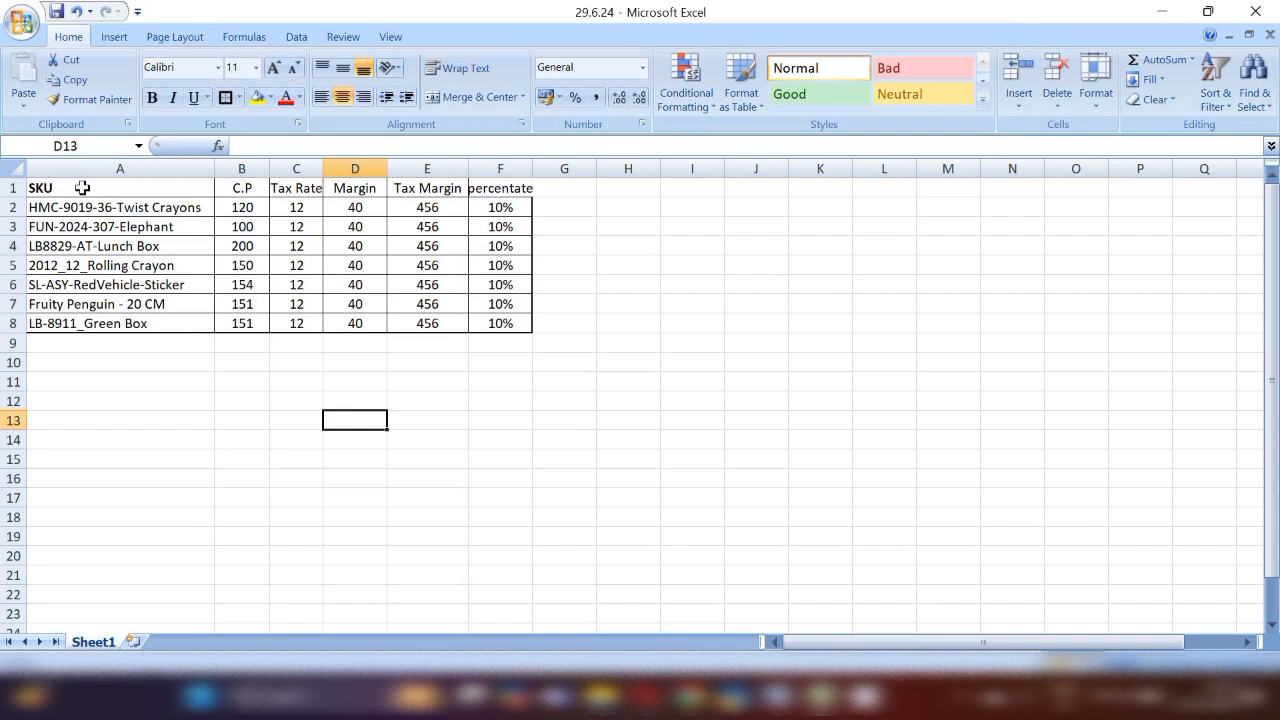
Copy the product table in A1:F8 and paste it transposed at H1 using Paste Special
drag(80, 188, 485, 323)
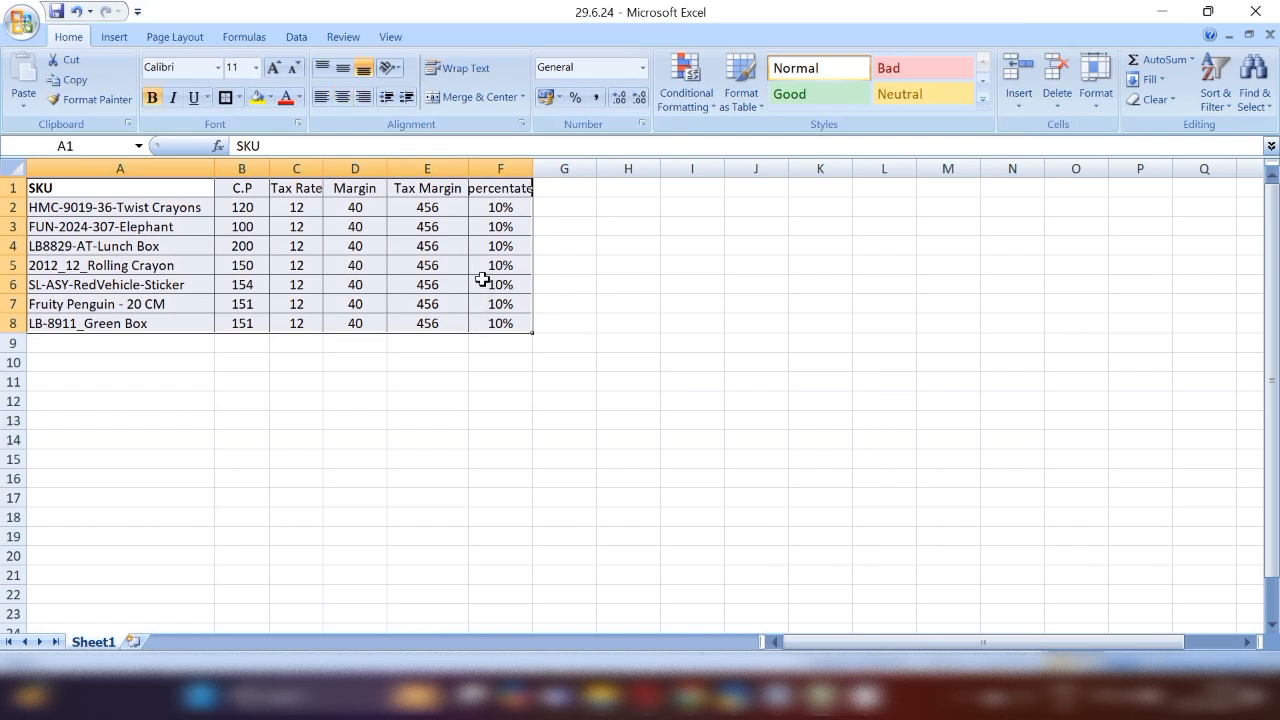
key(ctrl+c)
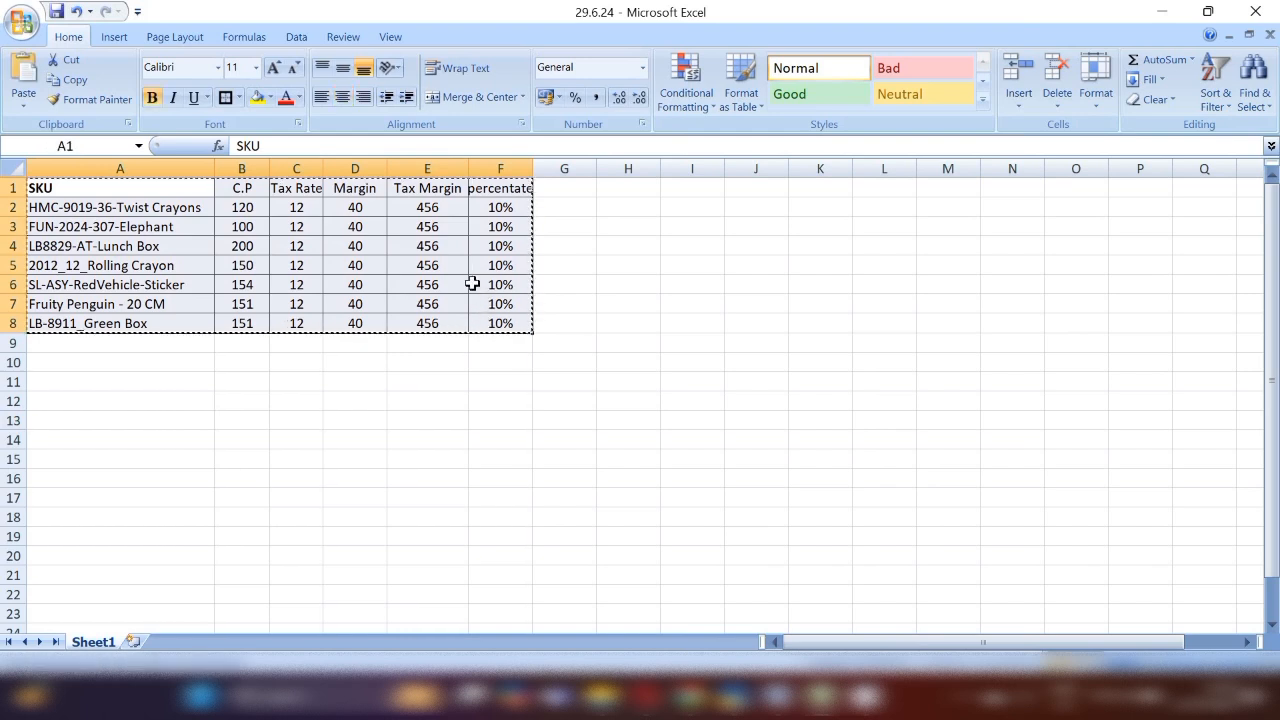
click(627, 189)
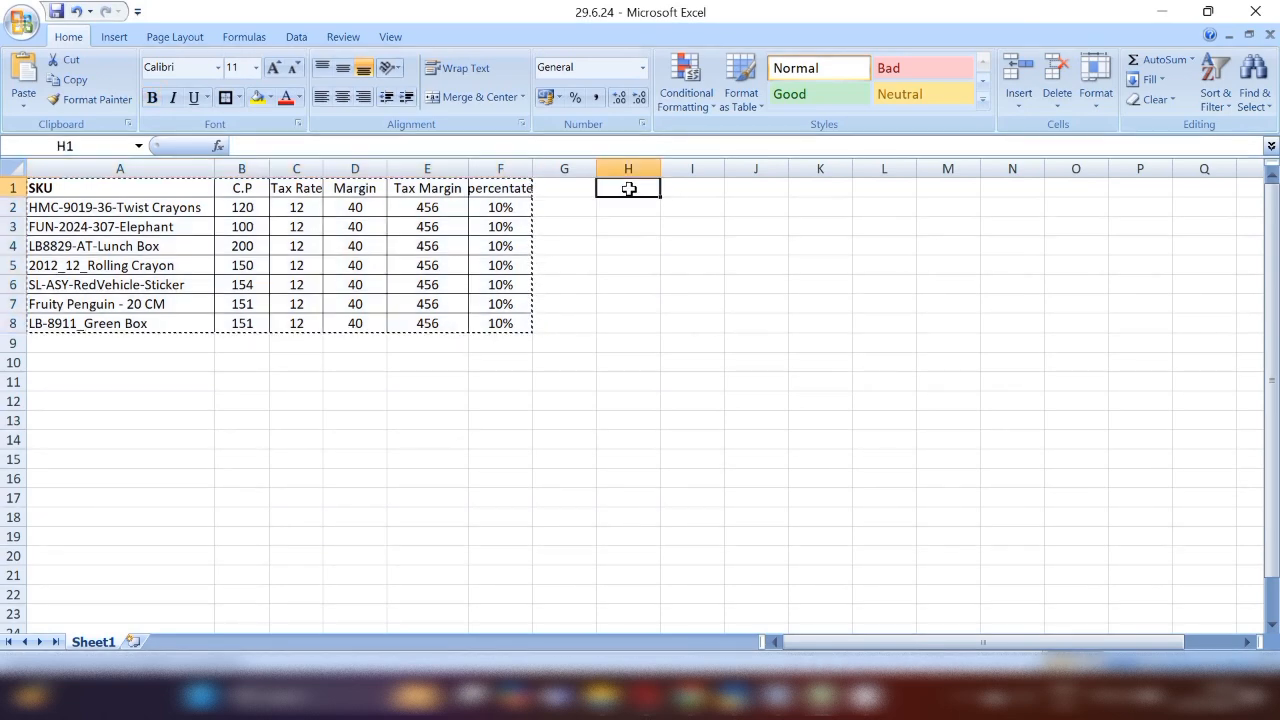
right_click(629, 189)
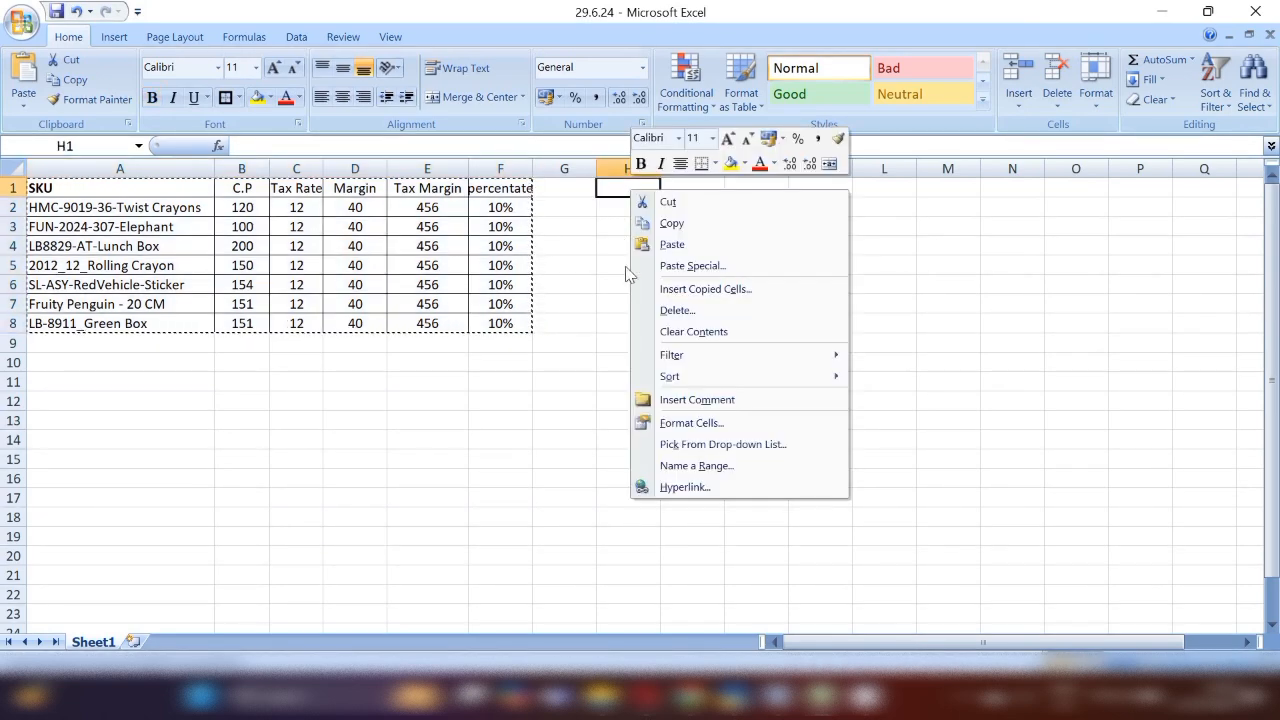
click(682, 266)
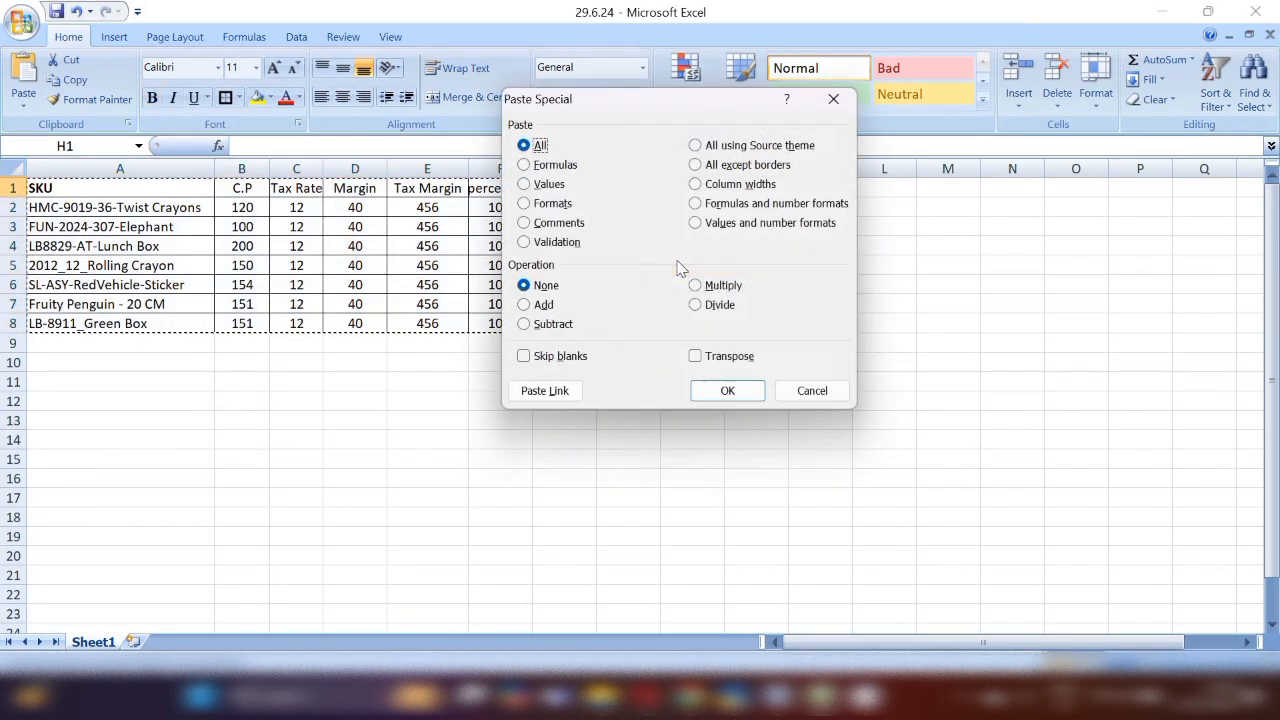
click(695, 356)
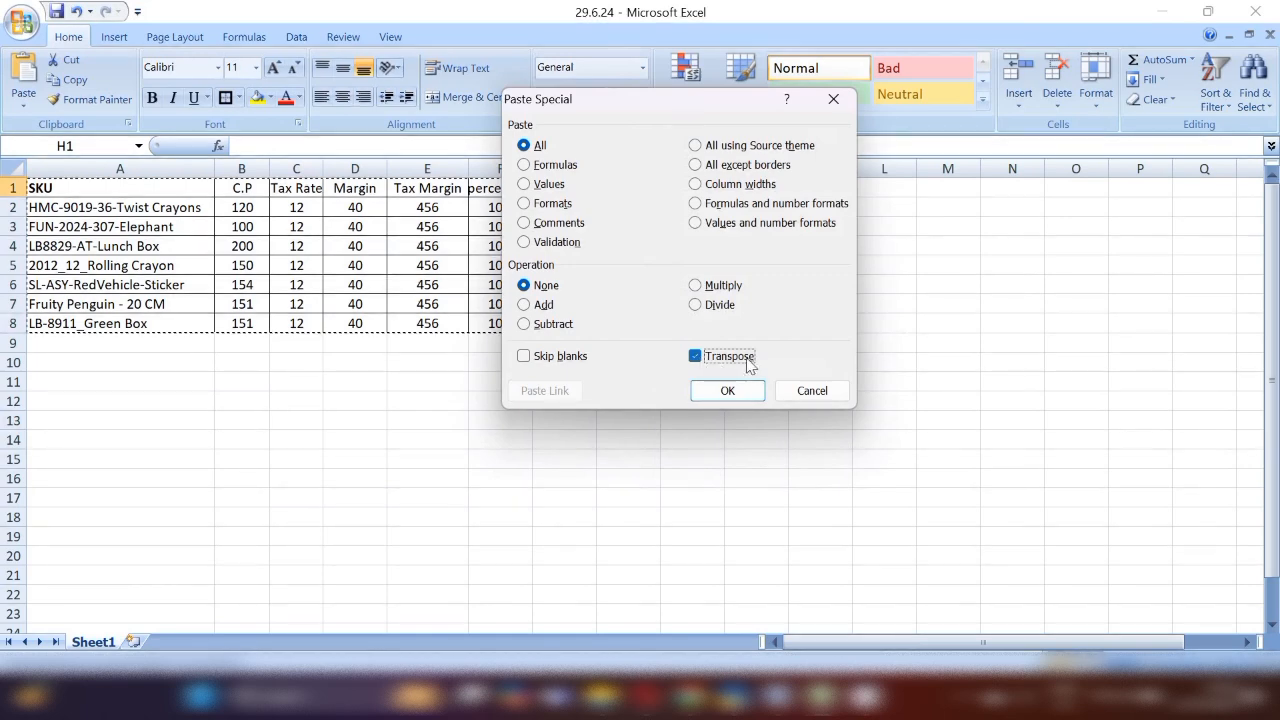
click(728, 391)
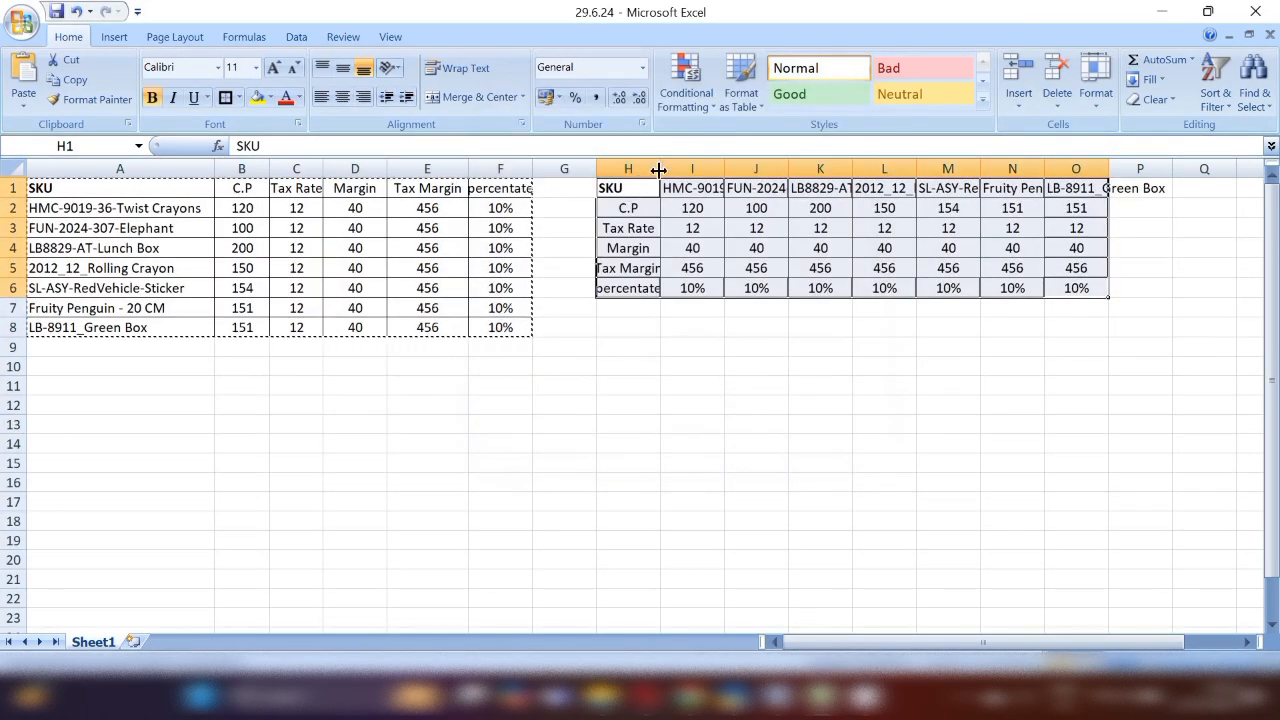
Widen columns I through O of the transposed table together to an equal width
drag(670, 168, 1094, 166)
drag(725, 167, 746, 168)
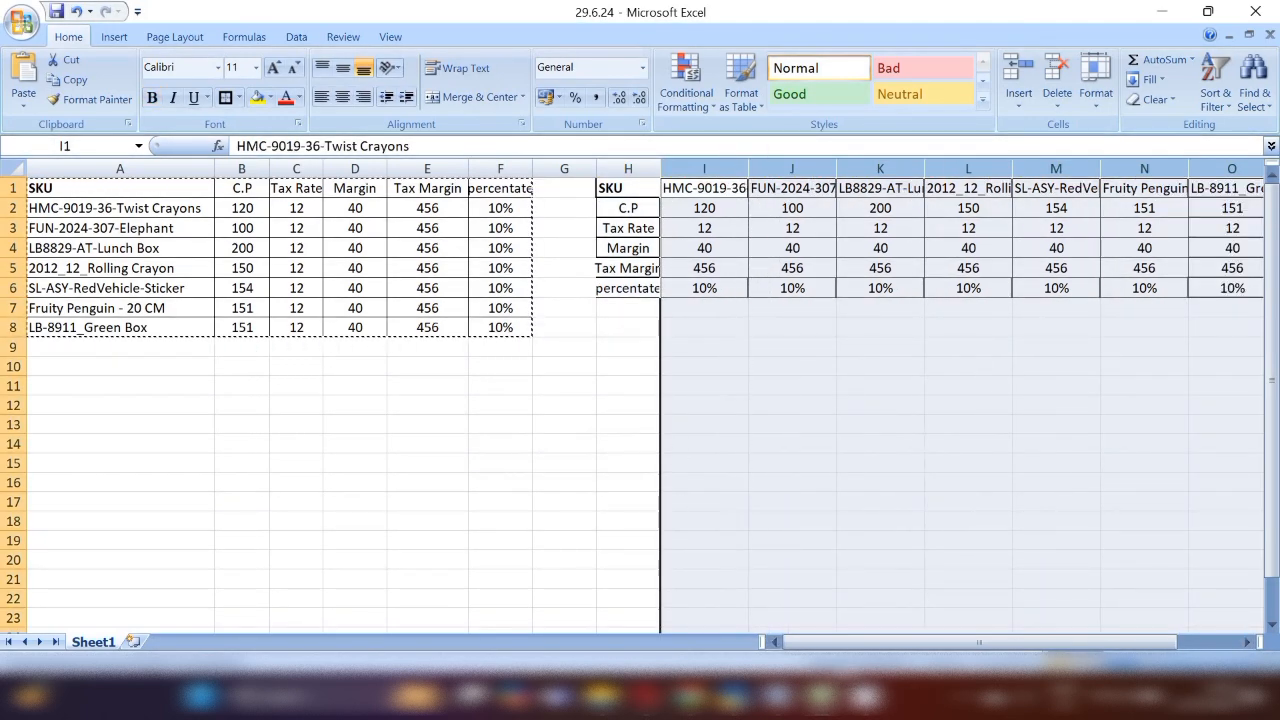
click(743, 284)
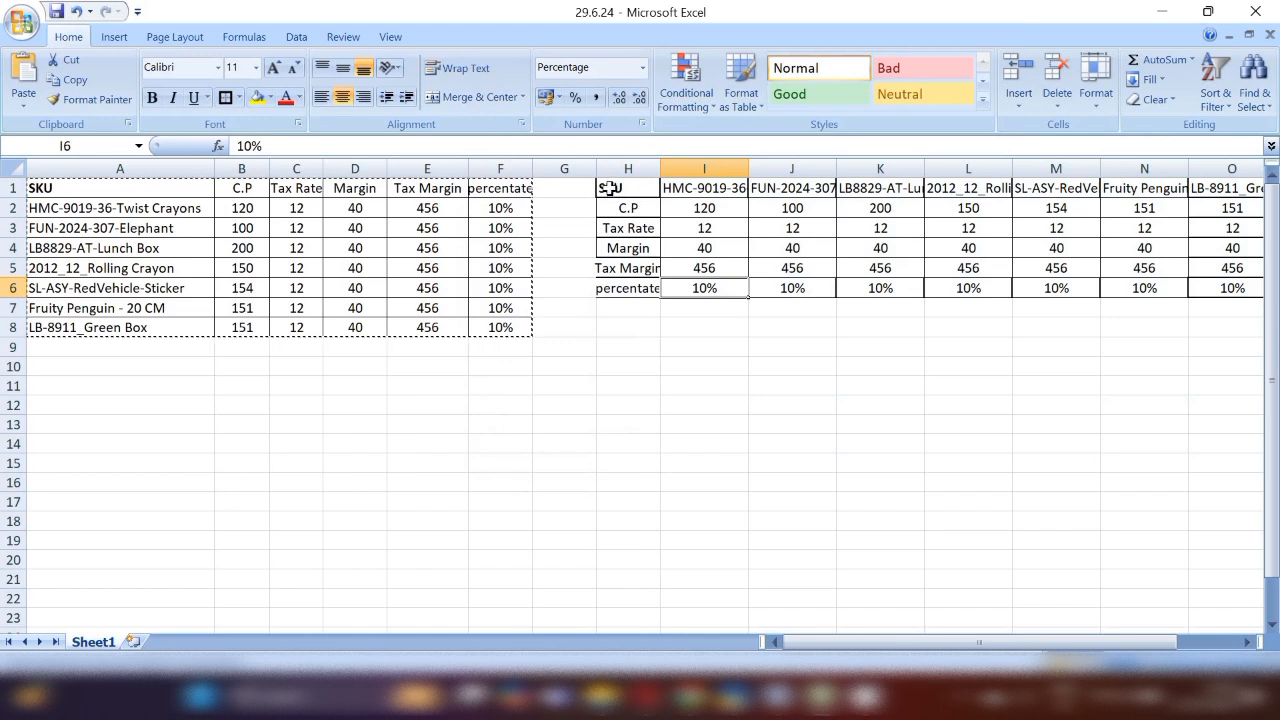
Examine the transposed table's row headings and product values against the original layout
click(610, 188)
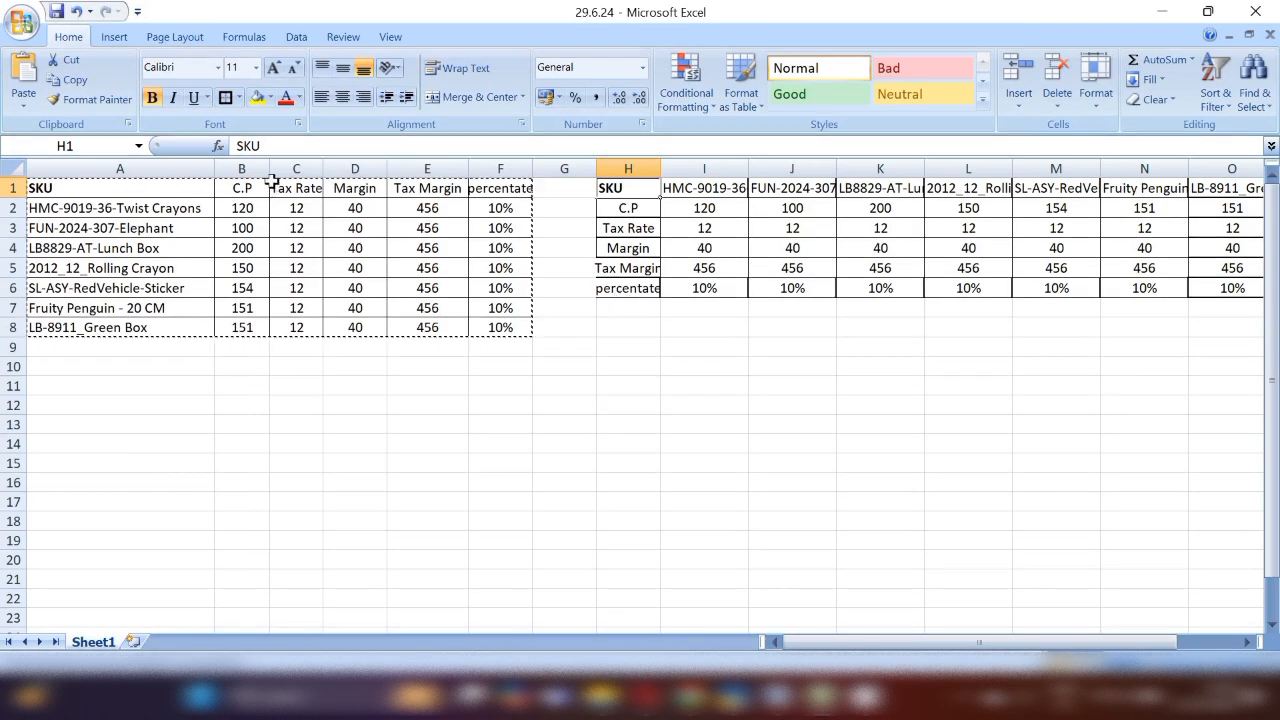
click(674, 207)
drag(680, 190, 889, 206)
drag(705, 230, 1023, 248)
drag(686, 249, 816, 246)
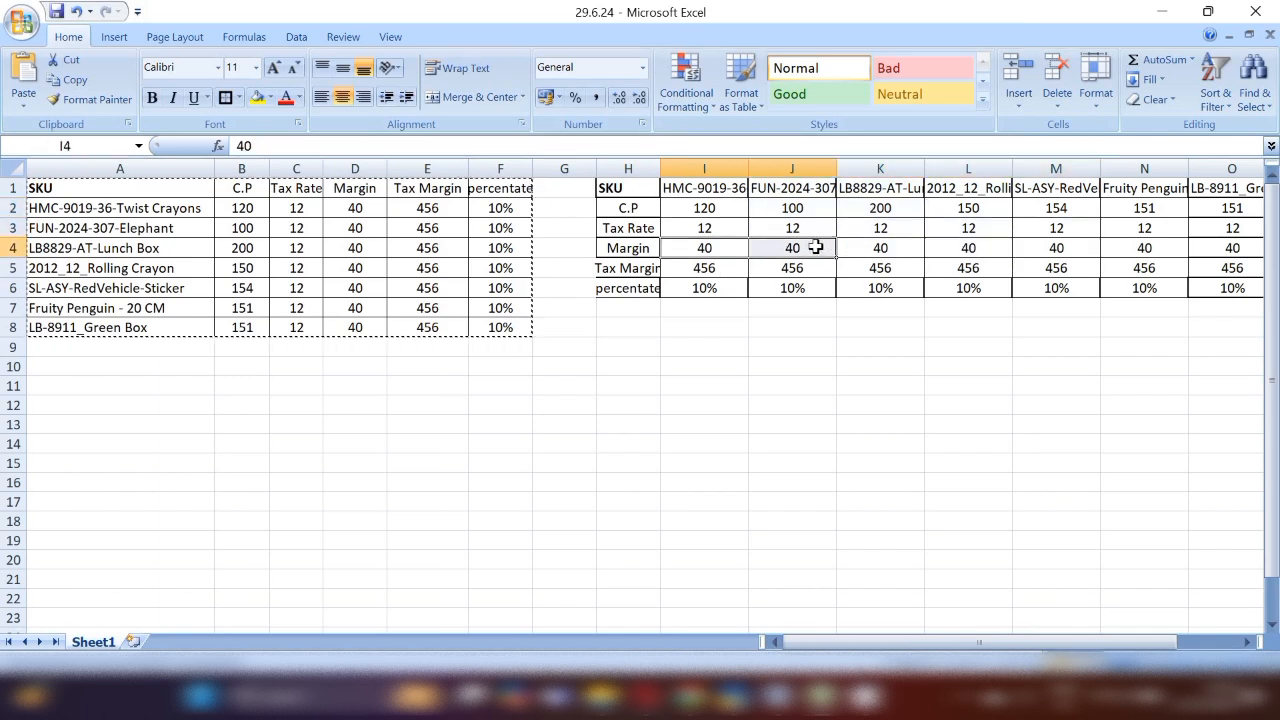
click(638, 195)
drag(638, 195, 792, 268)
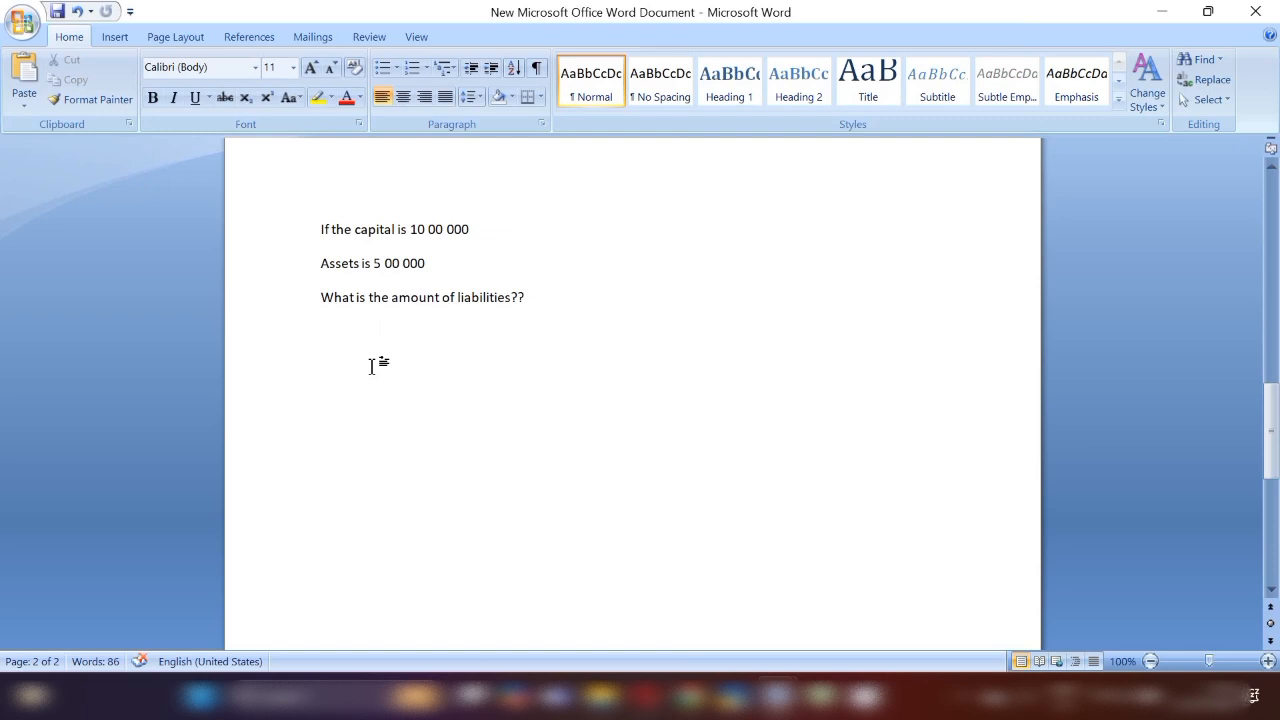
In the Word document, write the formula "Liabilities Amount= Assets-Capital" below the question about the liabilities amount
text(Liabli)
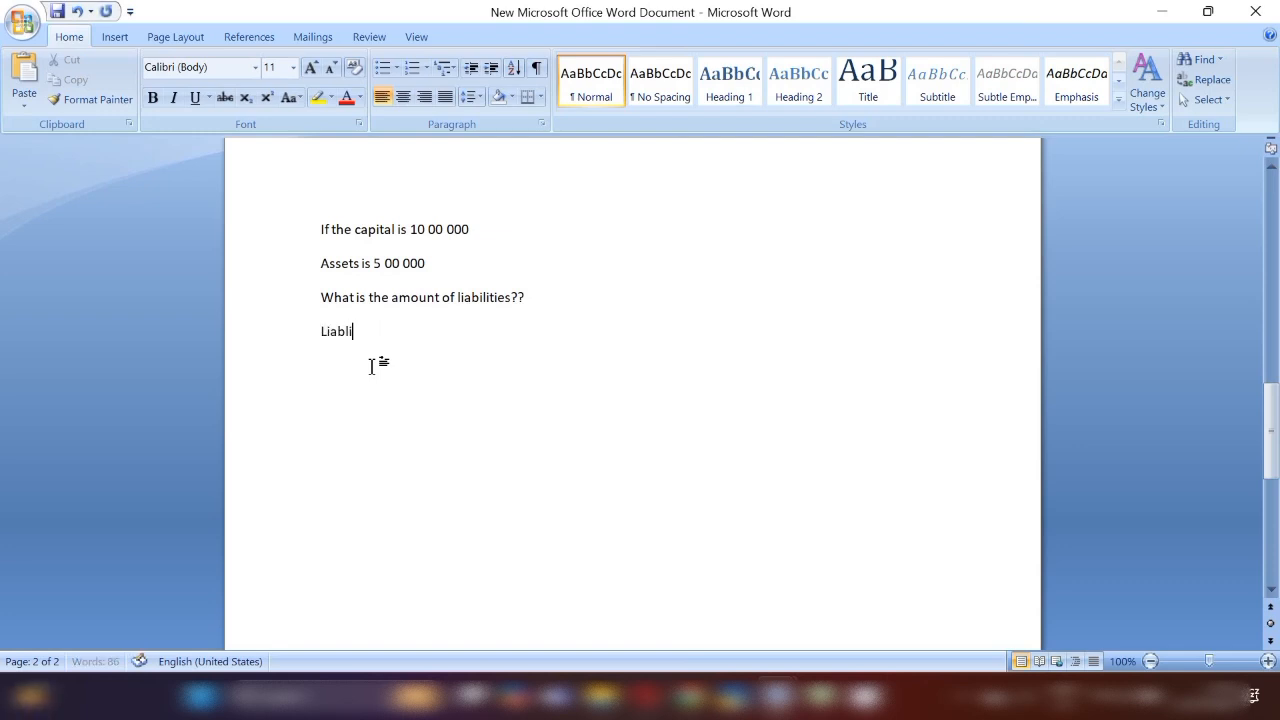
key(BackSpace)
key(BackSpace)
text(ilities Amount= )
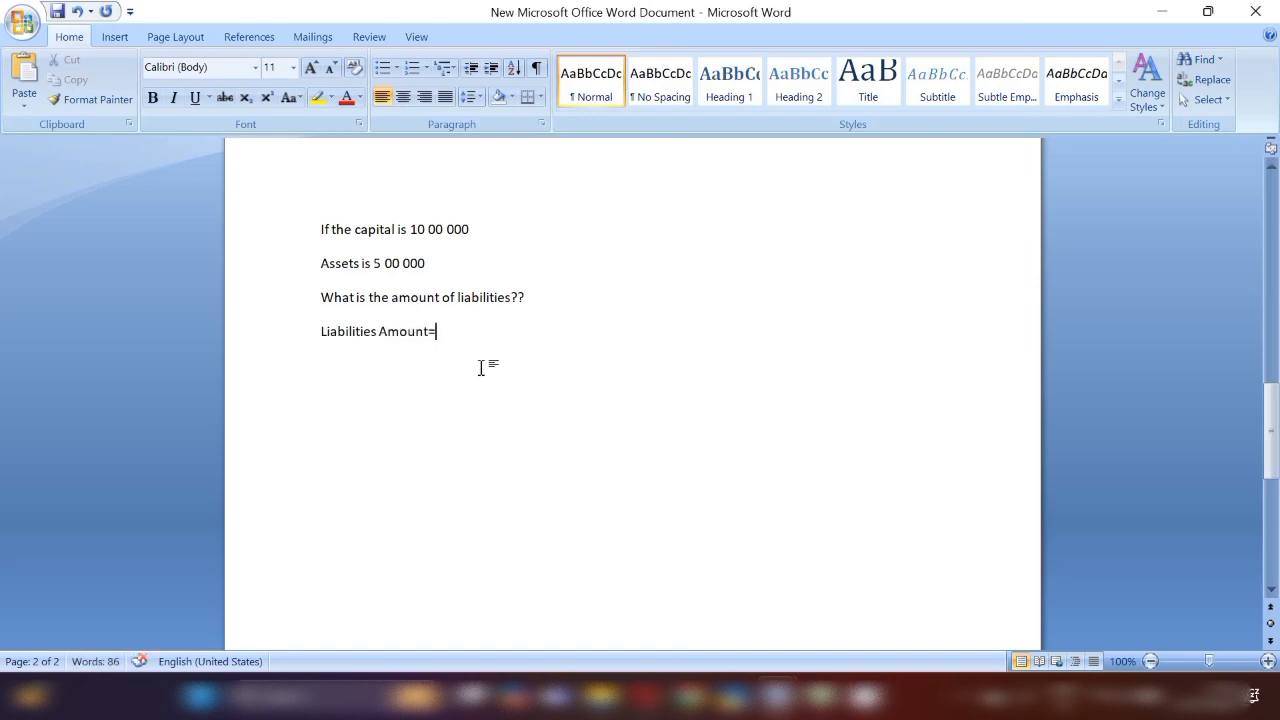
text(Ass)
text(ets-)
Add the substituted values "= 500000 - 1000000" on the line beneath the liabilities formula
text(=)
text( 50)
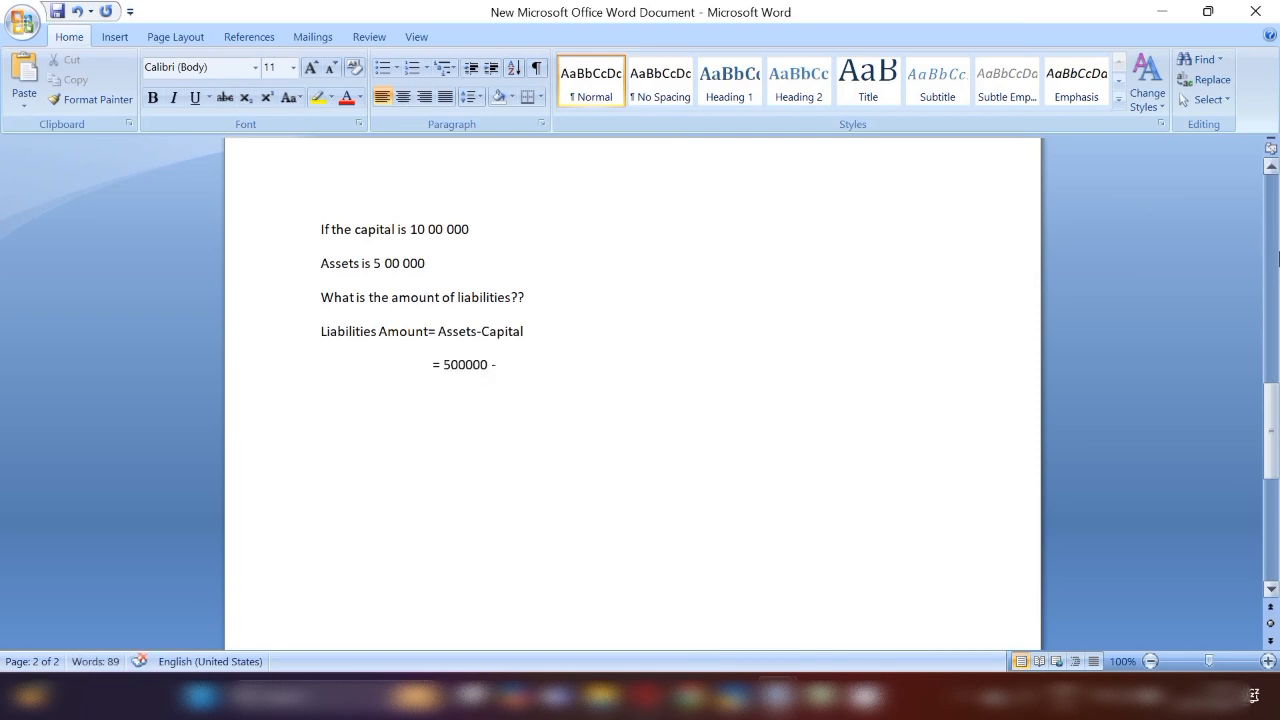
text(1000000)
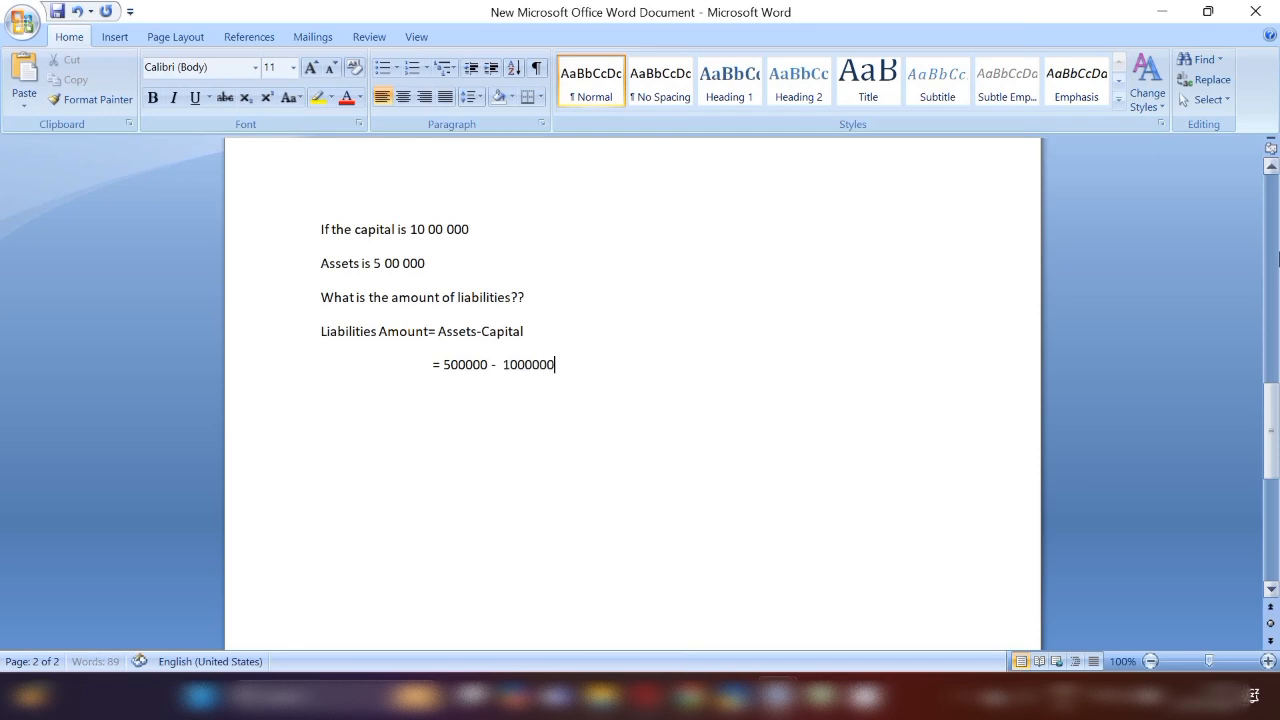